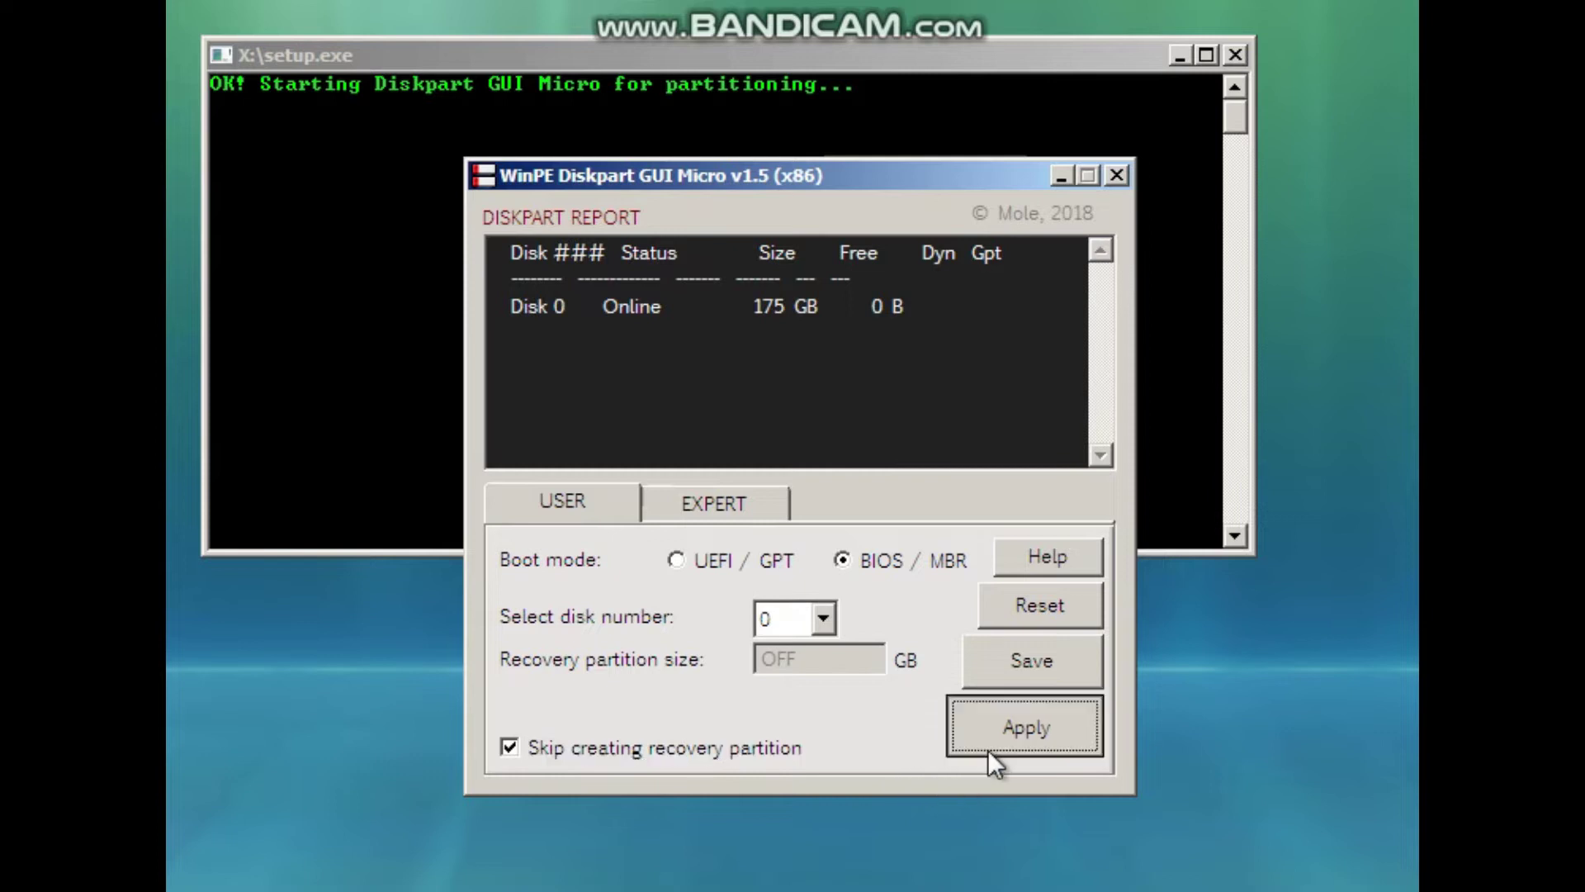
Apply the BIOS/MBR layout to disk 0, creating 100 MB and 175 GB primary partitions, then close the tool
left_click(780, 607)
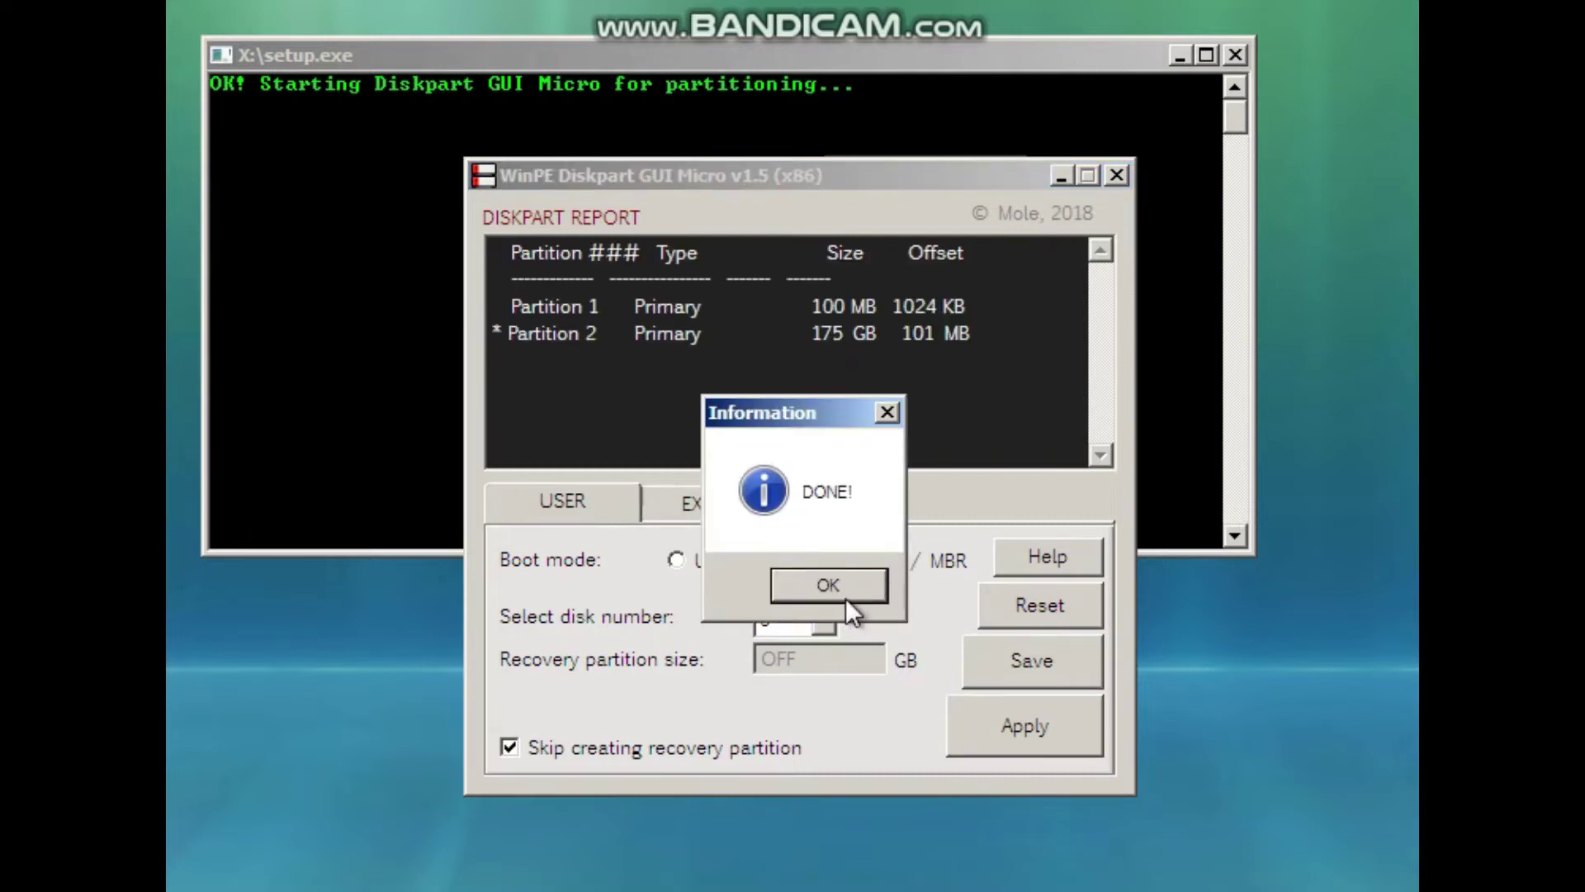
left_click(834, 586)
left_click(1114, 177)
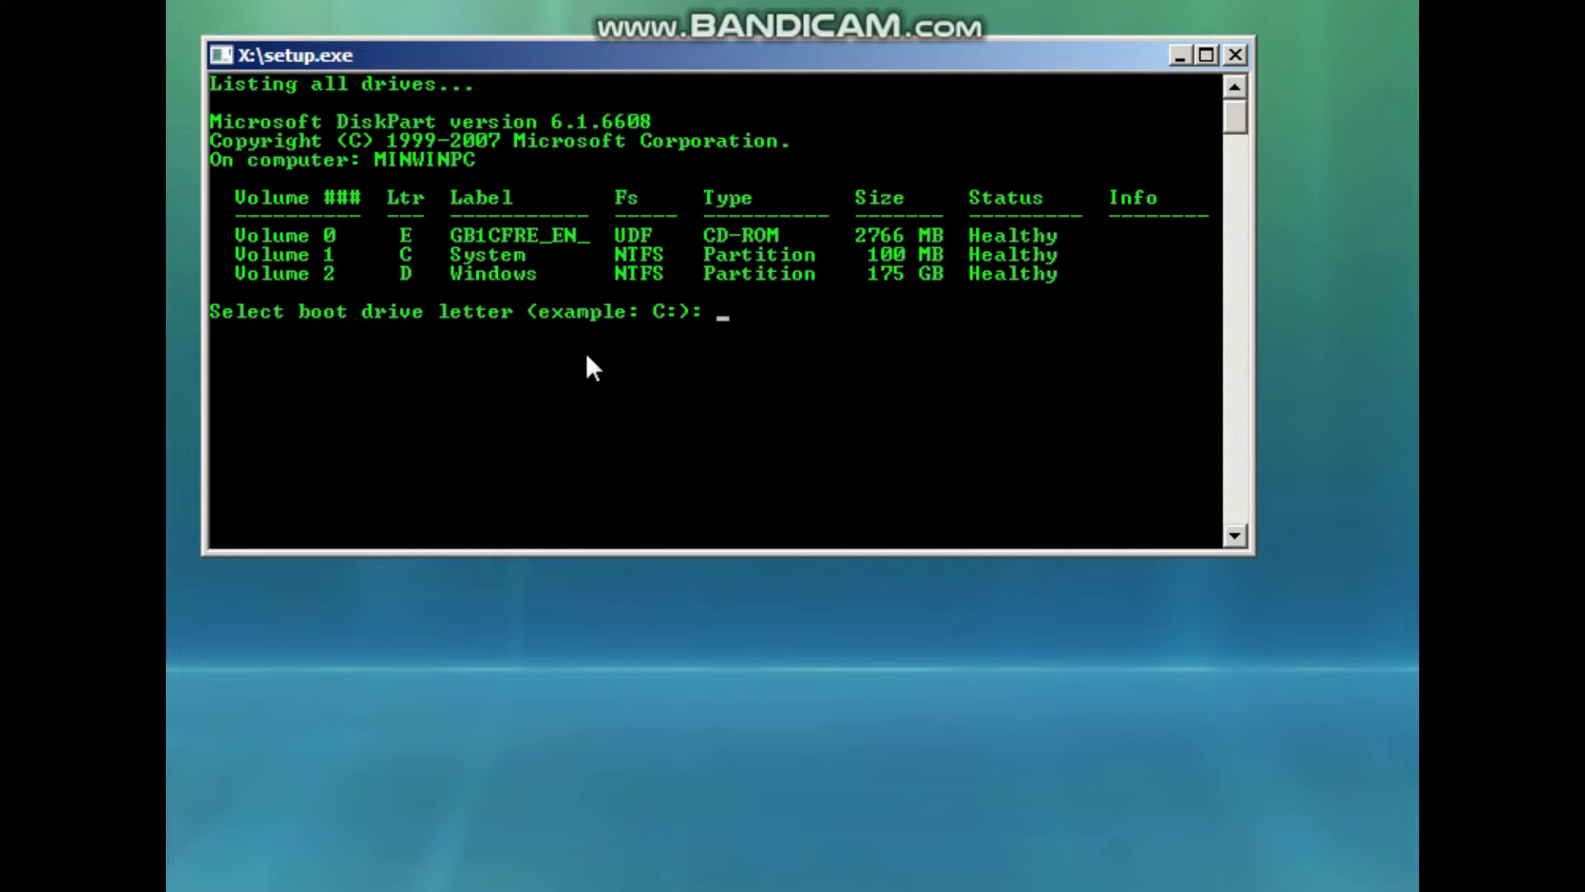
Enter C: as boot drive, D: as Windows drive and E: as media, then choose edition 2
type("C:")
key("Return")
type("D:")
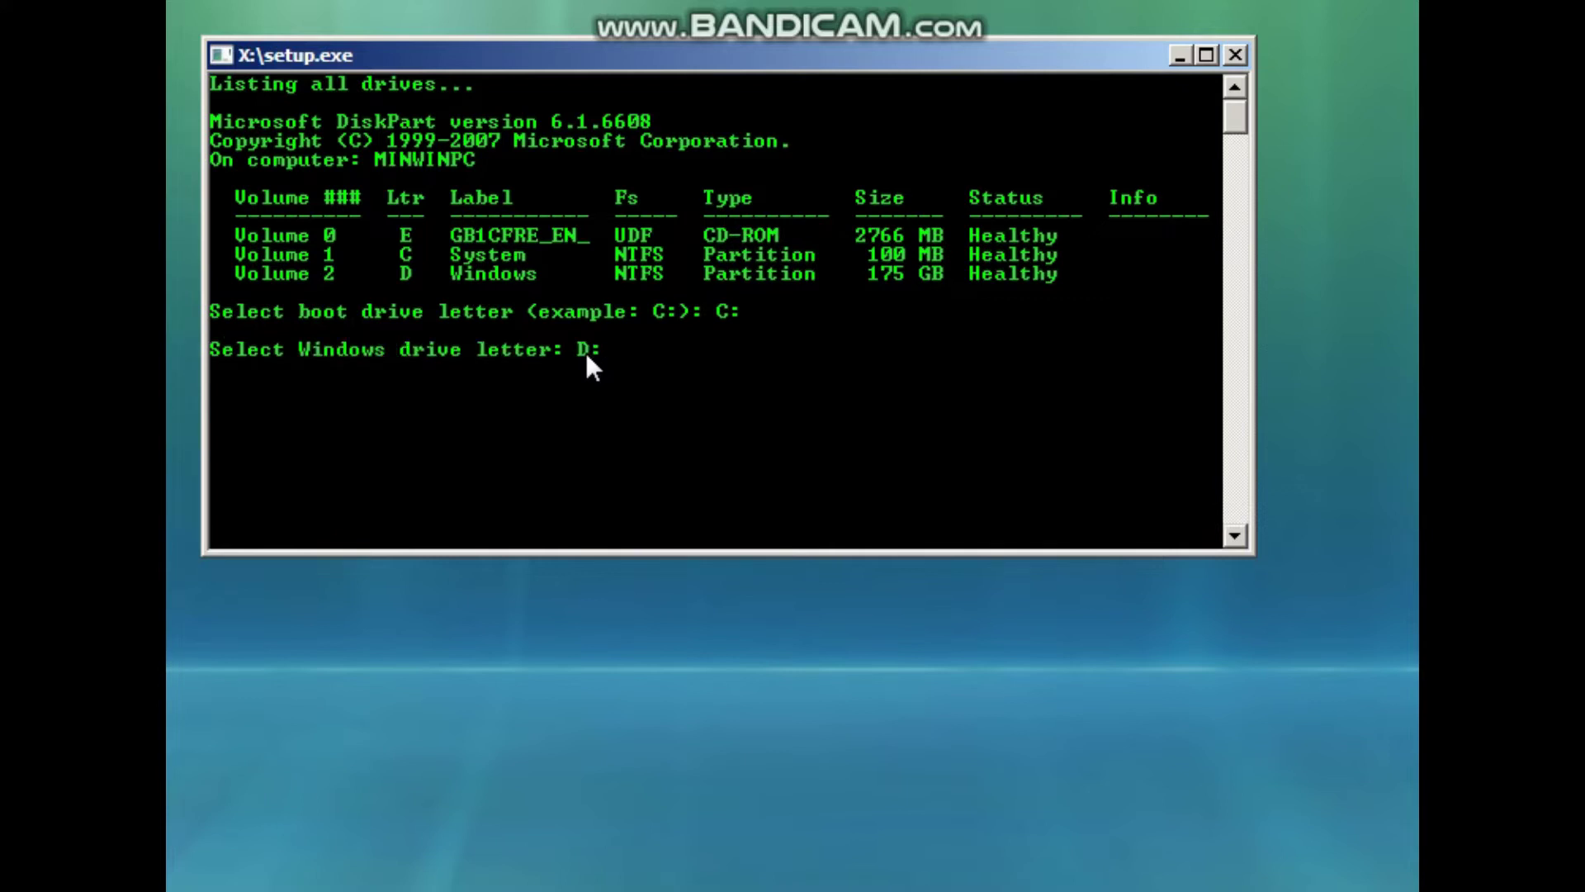
key("Return")
type("E:")
key("Return")
type("2")
key("Return")
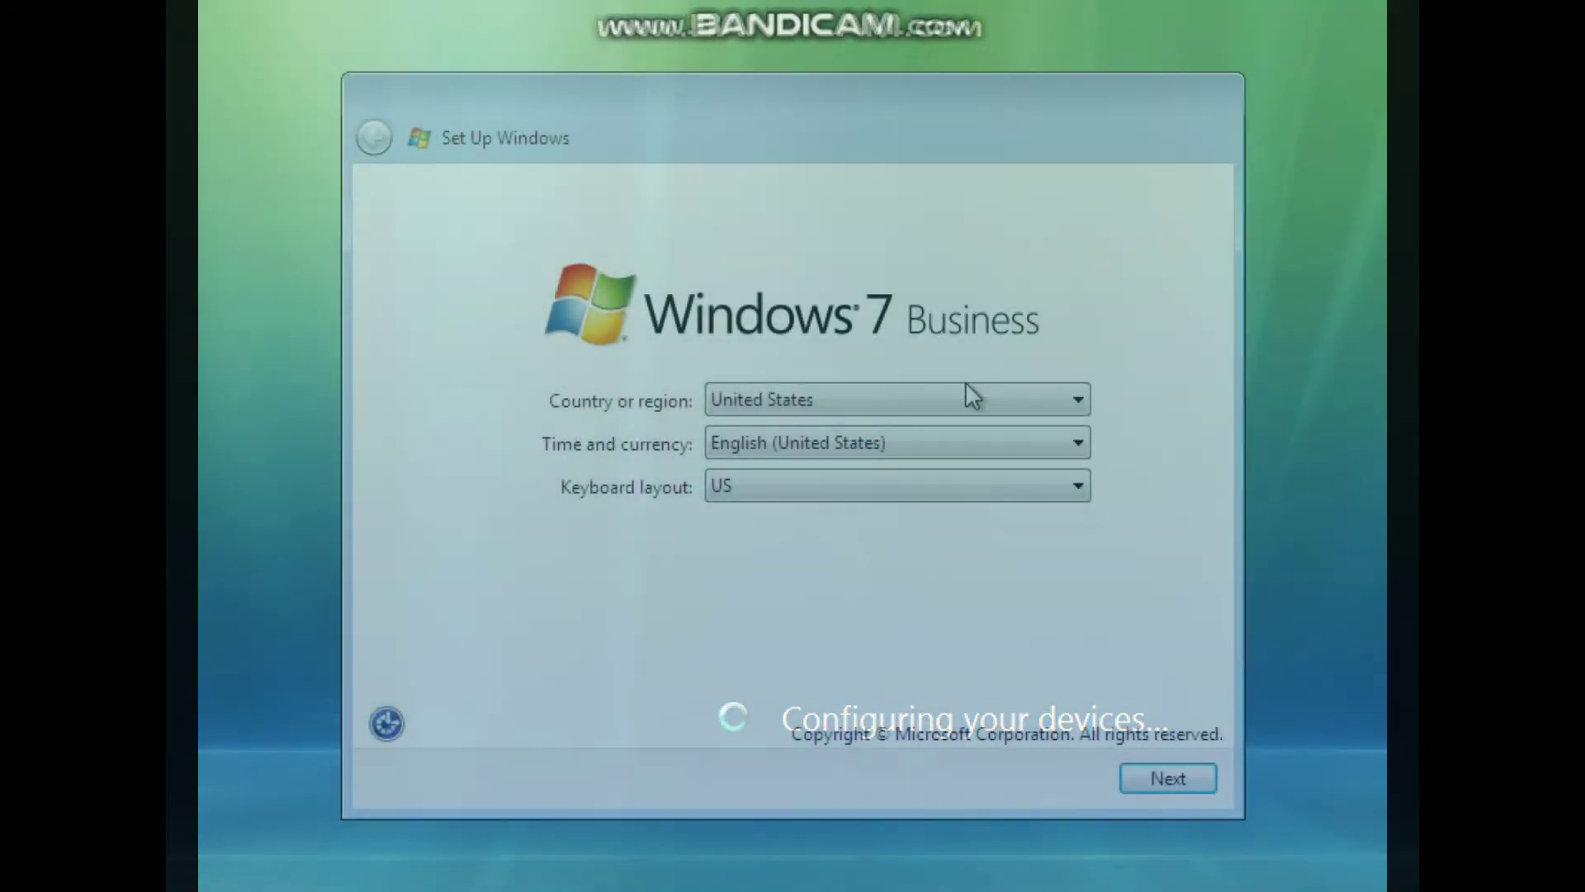
Keep United States as the region and name the user User on computer User-PC
left_click(966, 398)
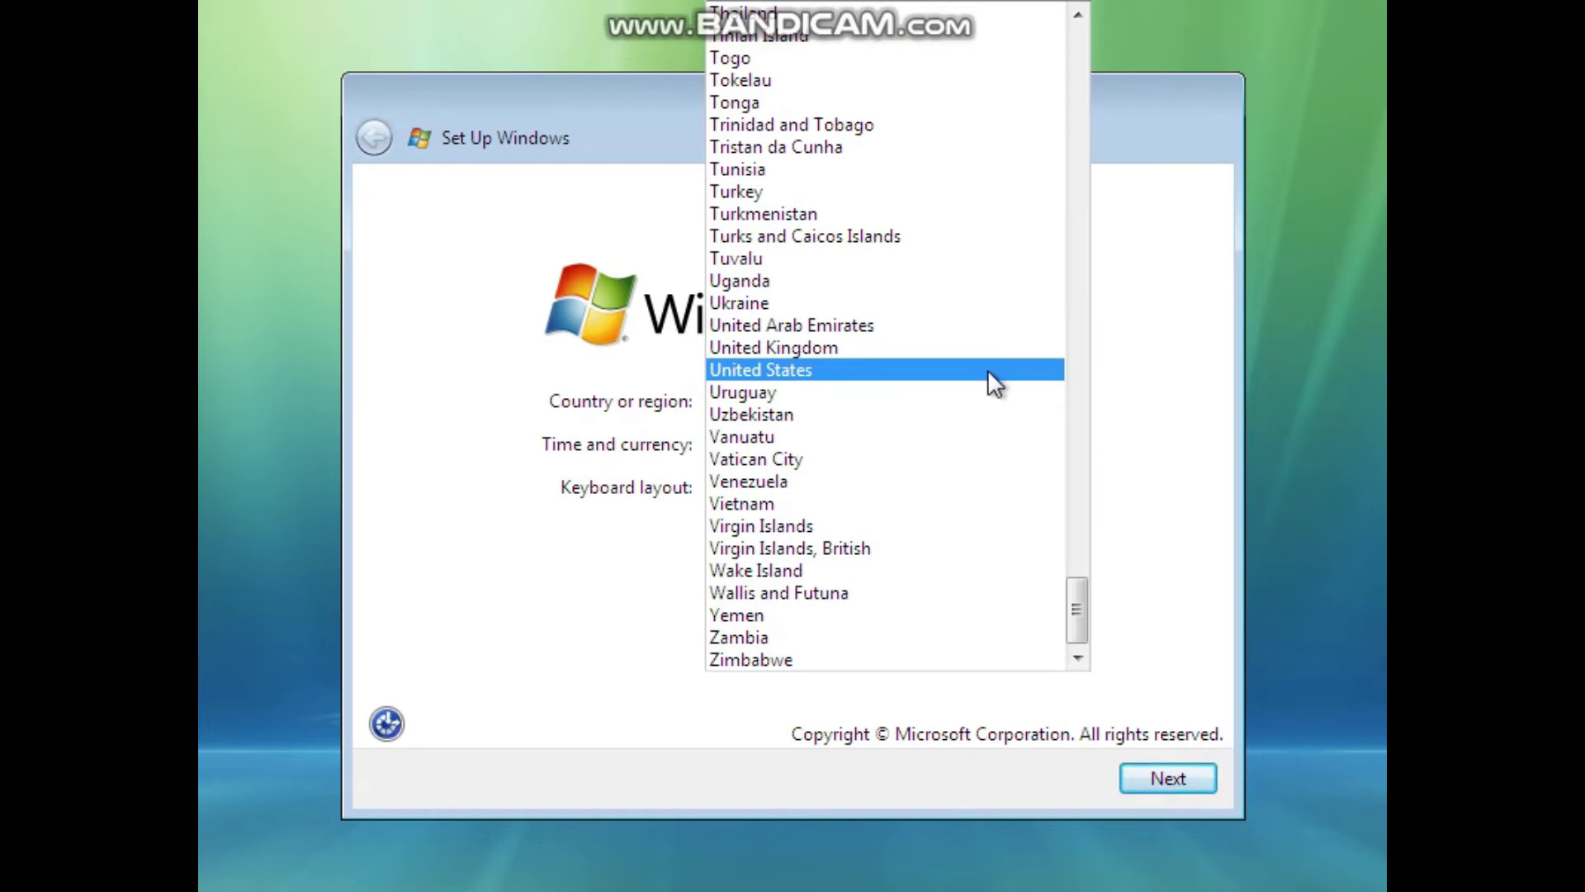
left_click(528, 450)
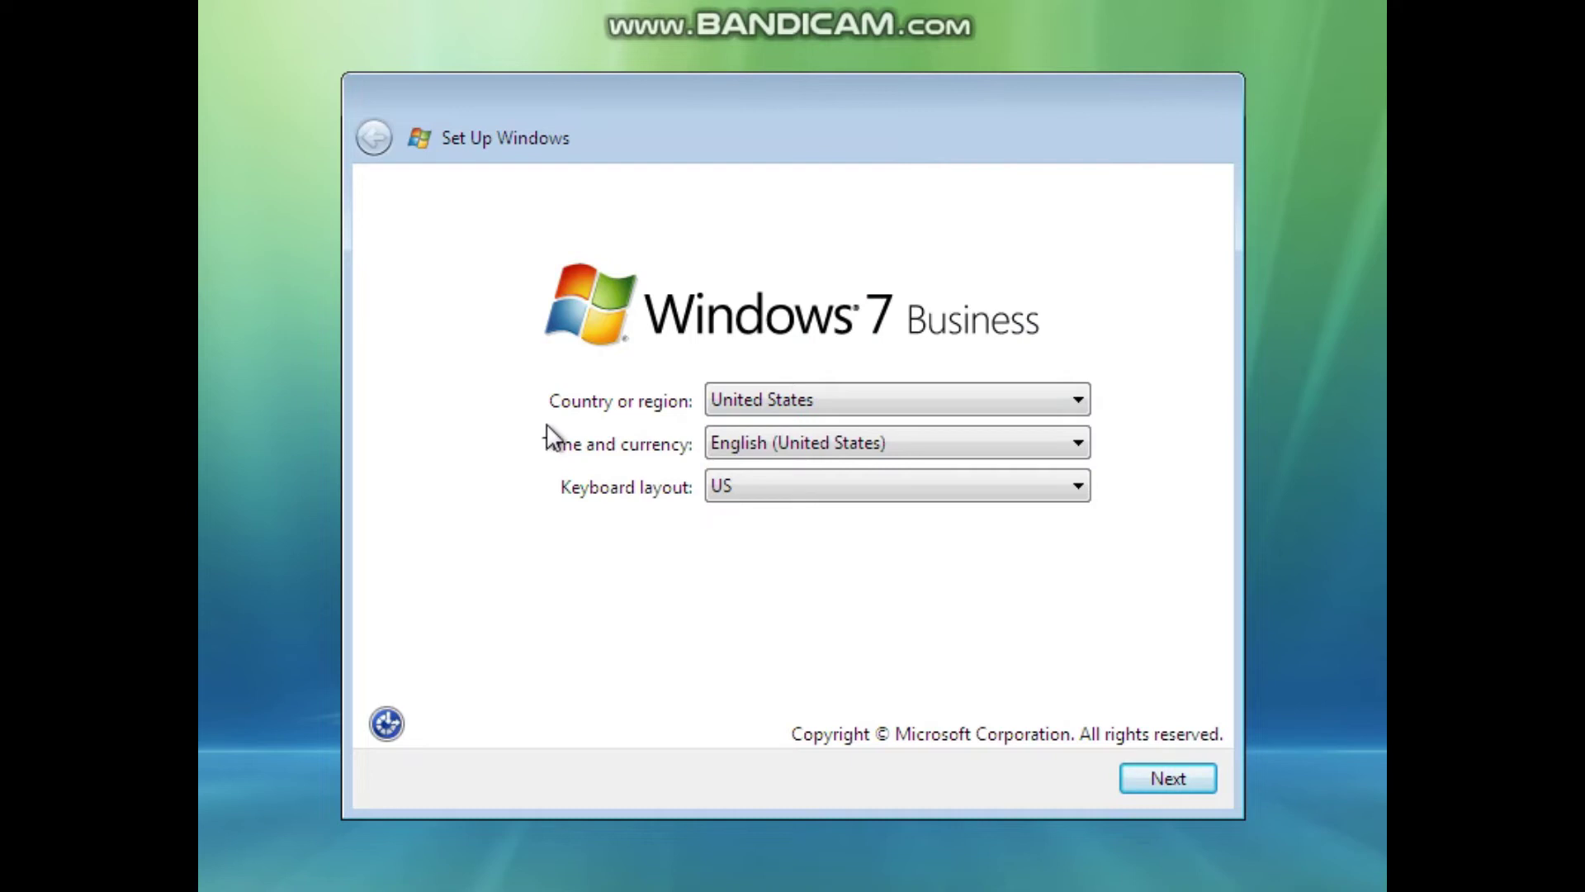
left_click(1192, 781)
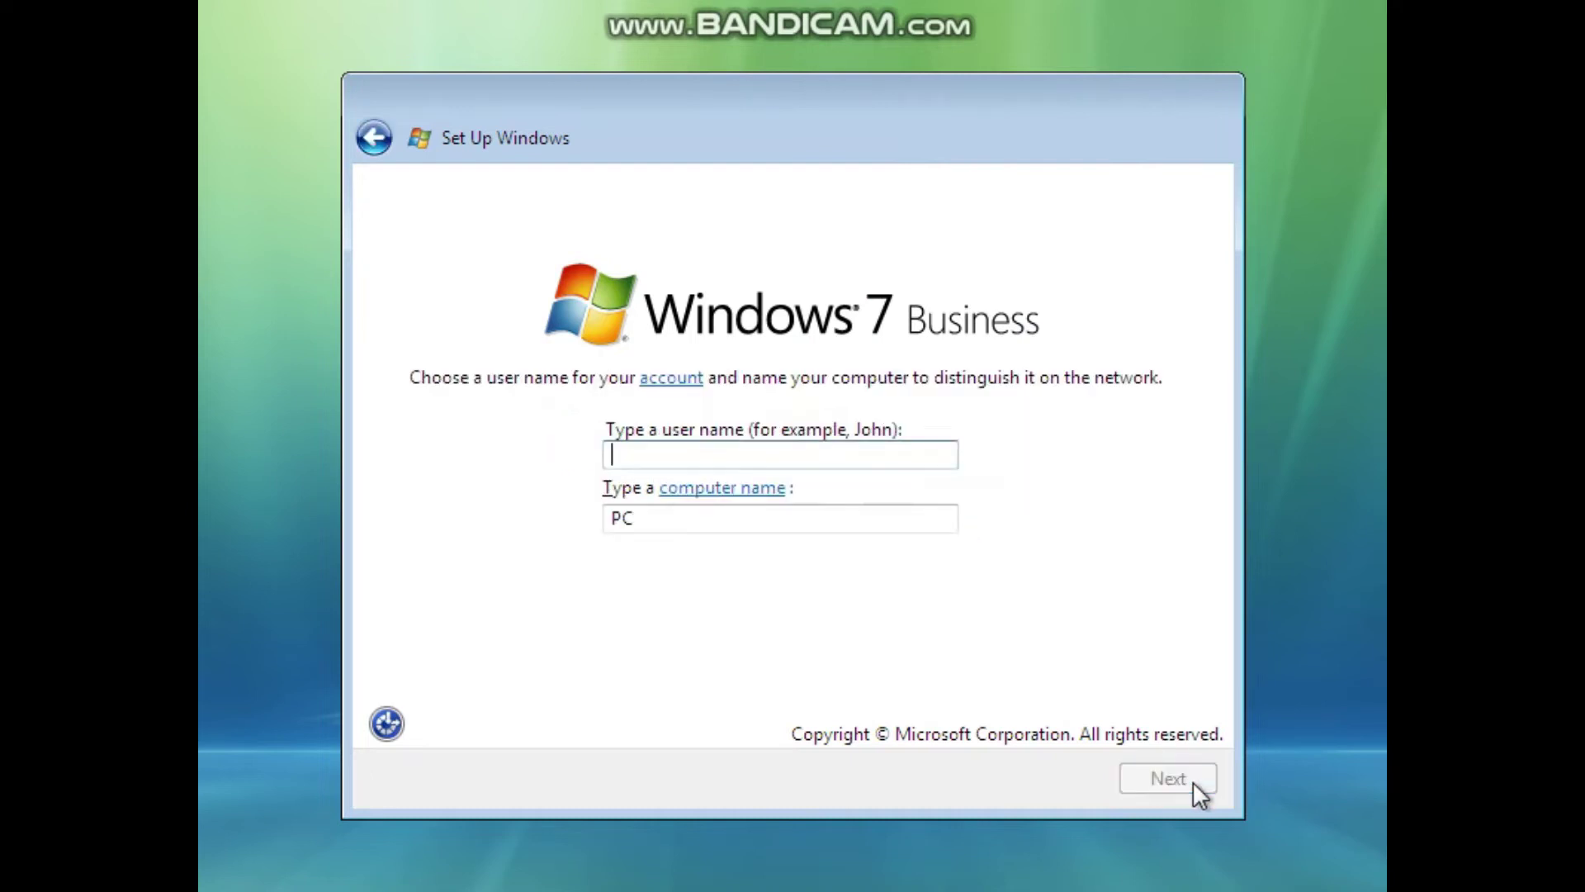
type("User")
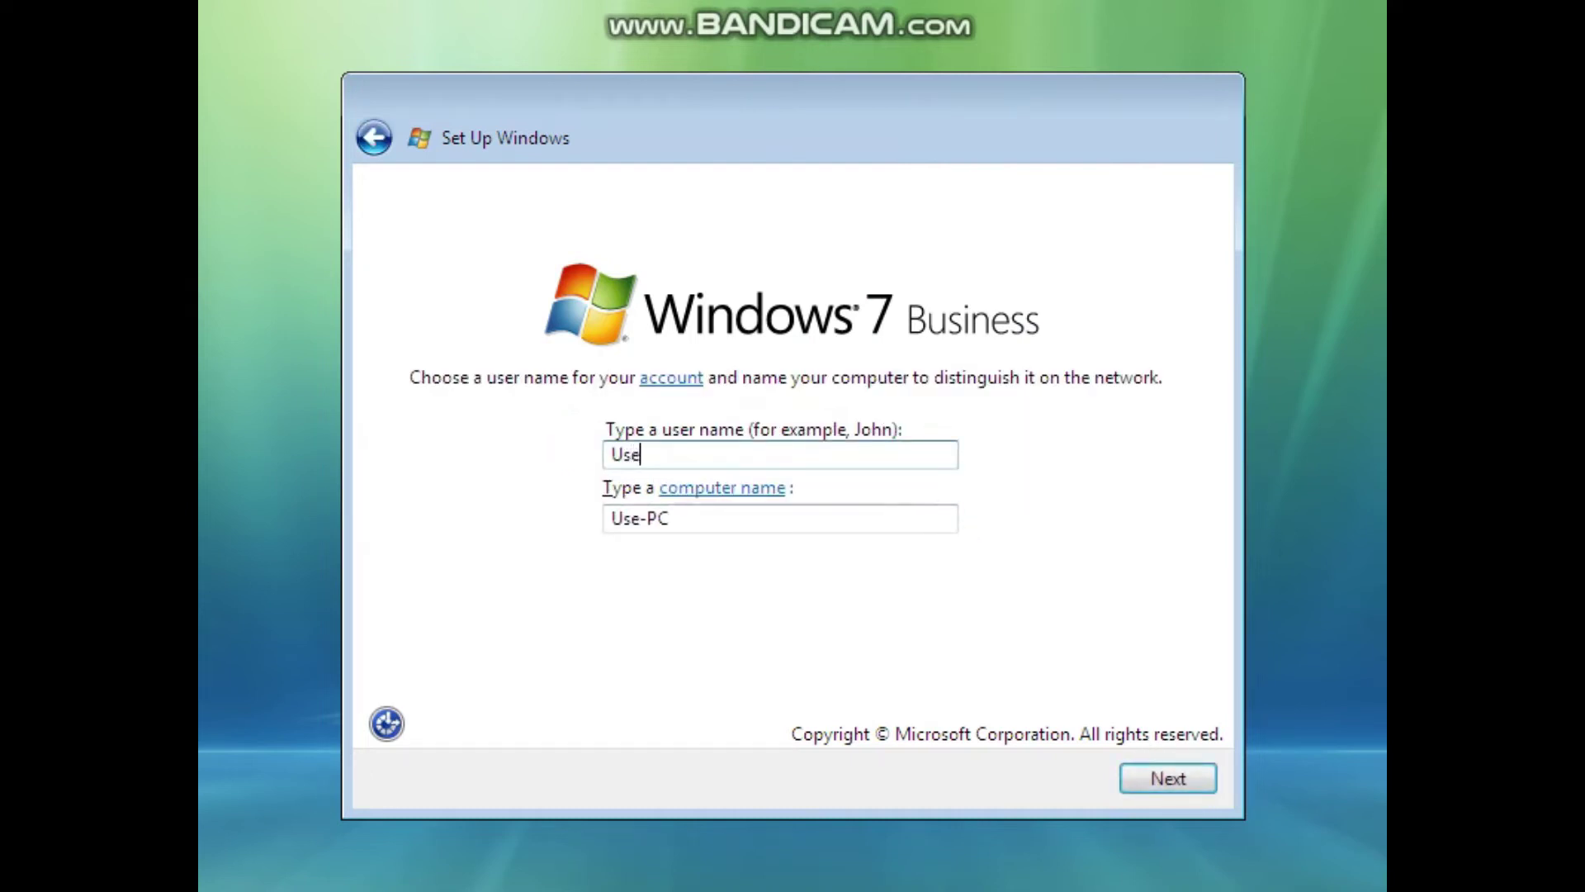
key("Return")
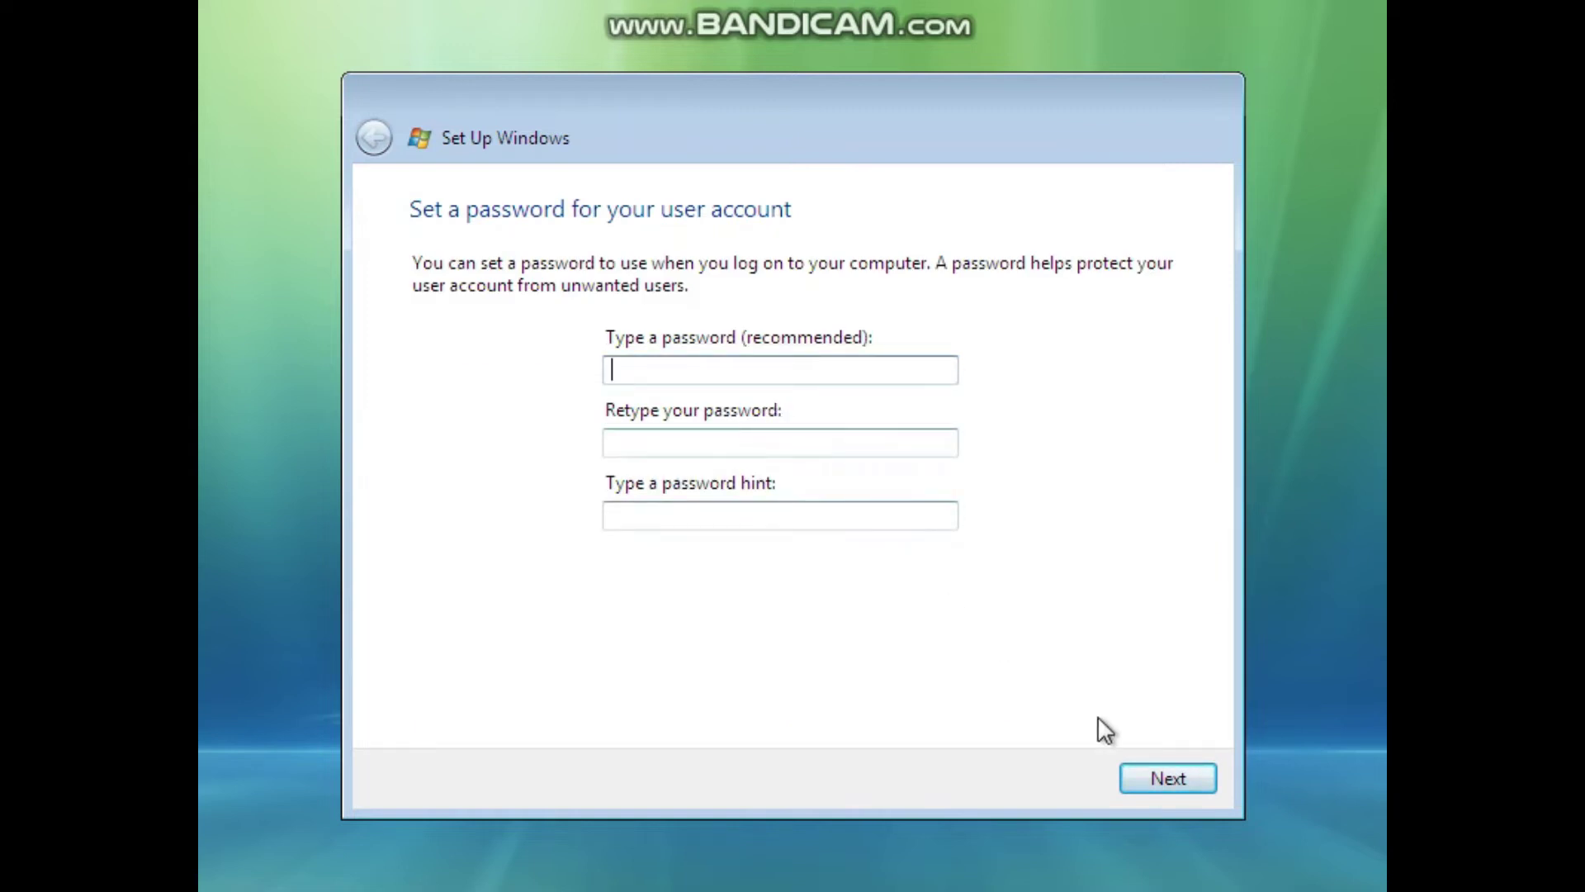
Skip password and product key, accept the licence, choose Ask me later, and confirm Pacific time
left_click(1136, 783)
left_click(524, 557)
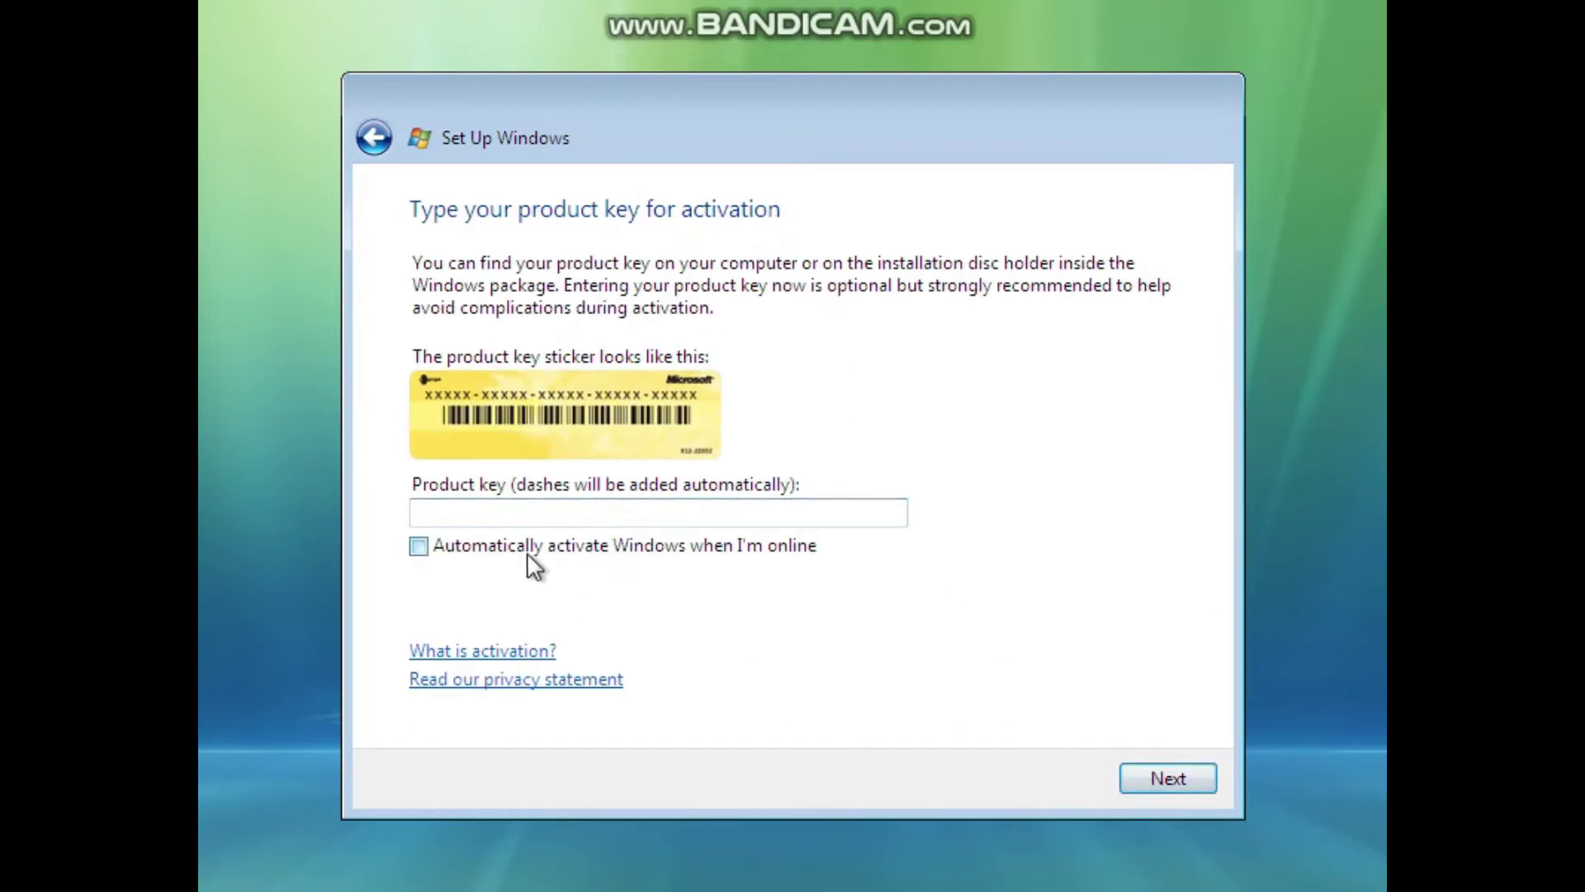
left_click(1171, 783)
left_click(562, 675)
left_click(1156, 779)
left_click(681, 520)
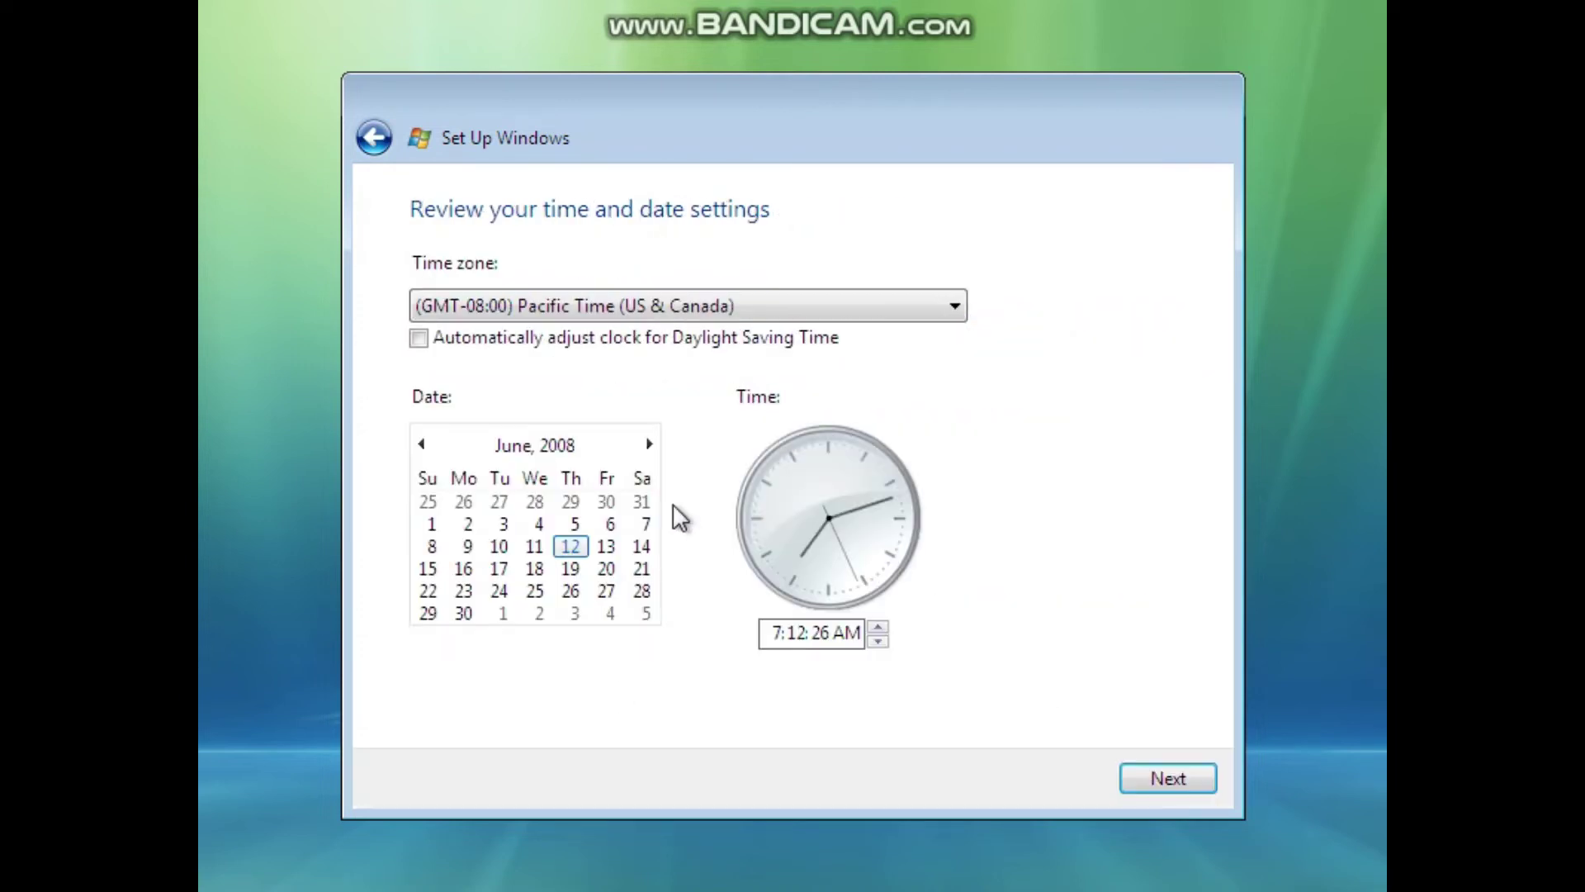
left_click(1195, 777)
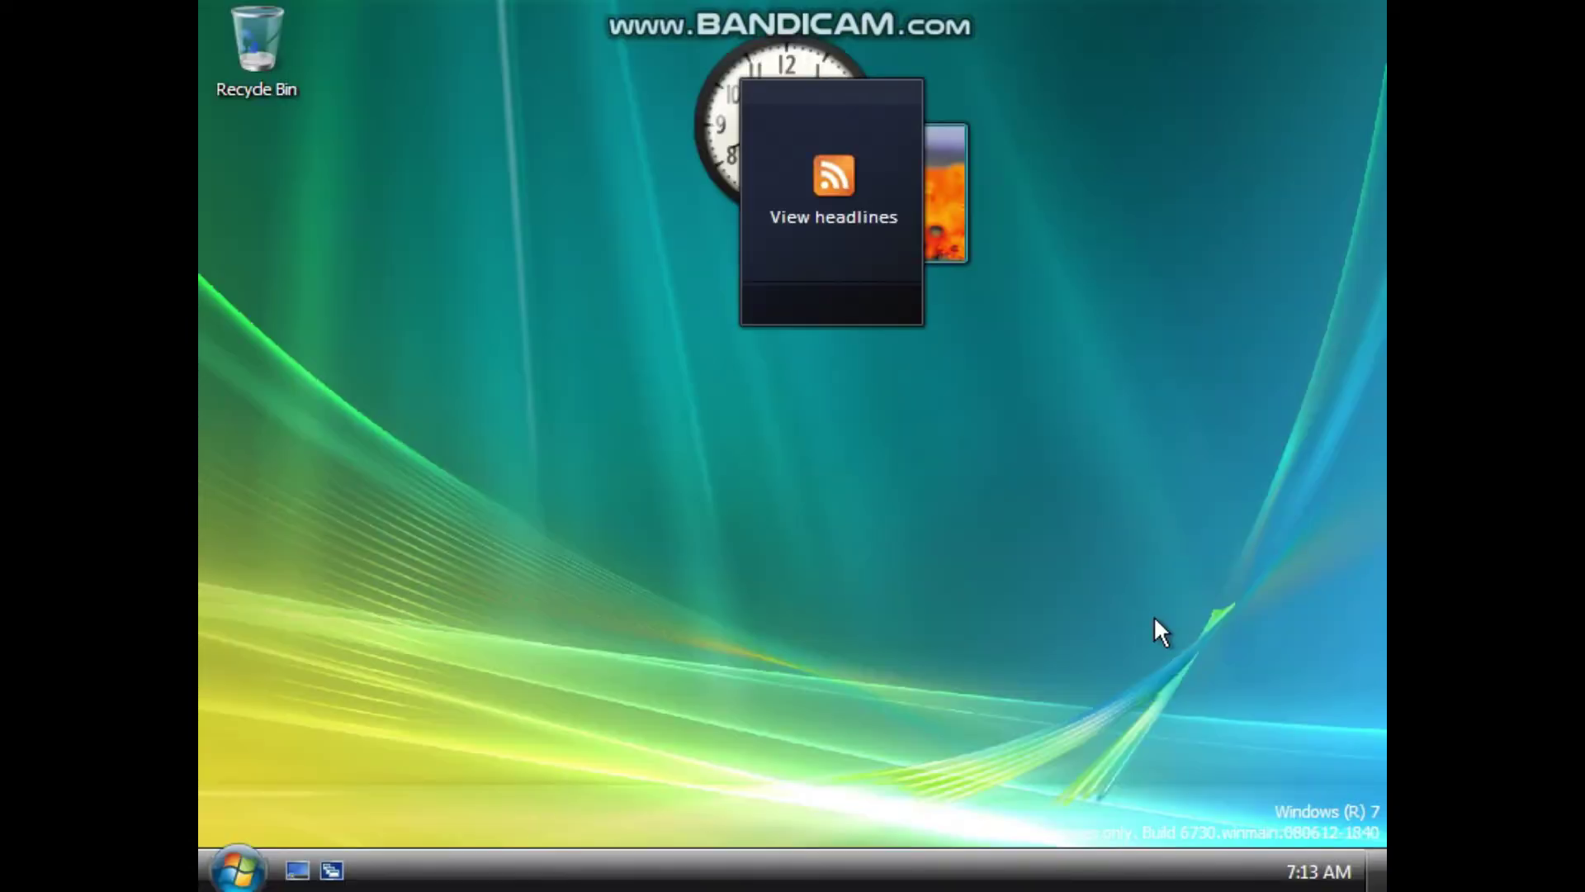
Stack clock, slideshow and feed headlines gadgets down the right edge, then show All Programs
left_click_drag(834, 92, 1271, 278)
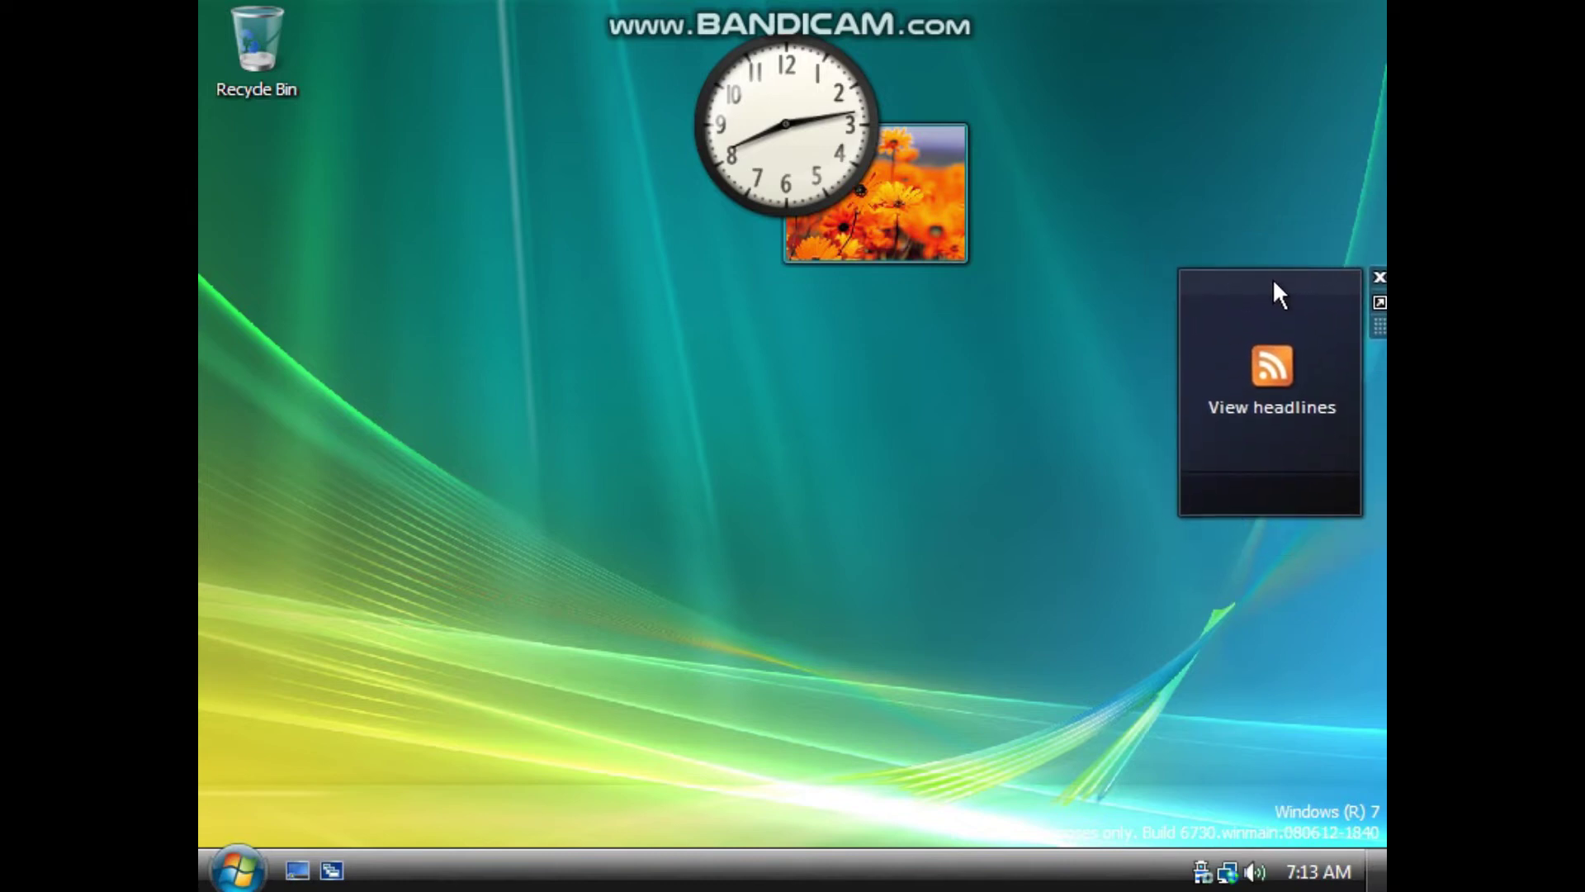
left_click_drag(811, 105, 1294, 67)
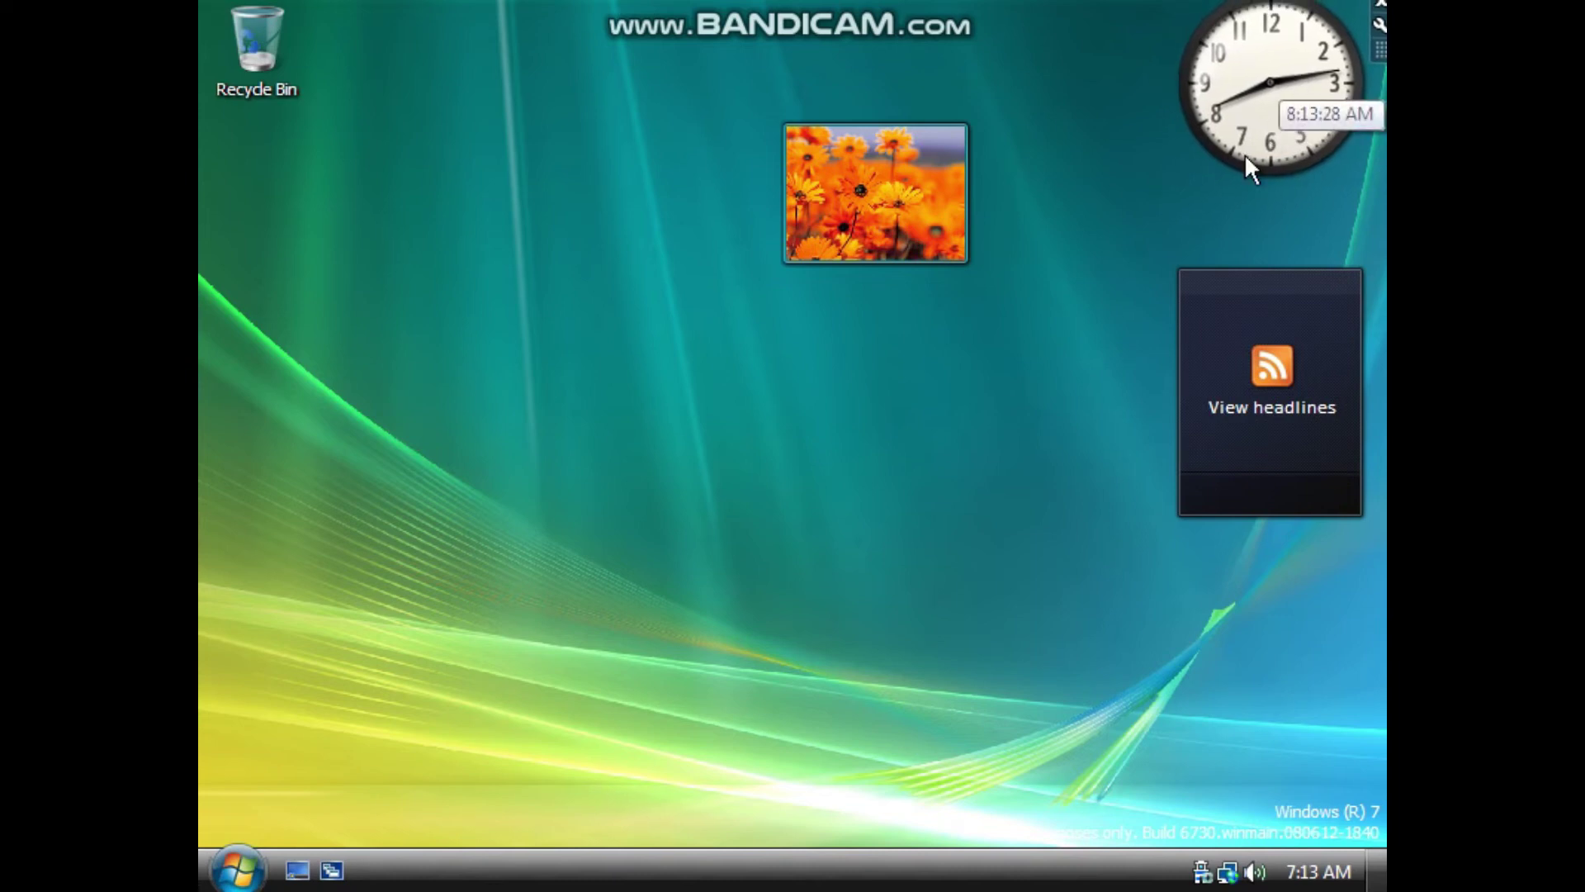
left_click_drag(1252, 304, 1253, 367)
left_click_drag(876, 169, 1265, 215)
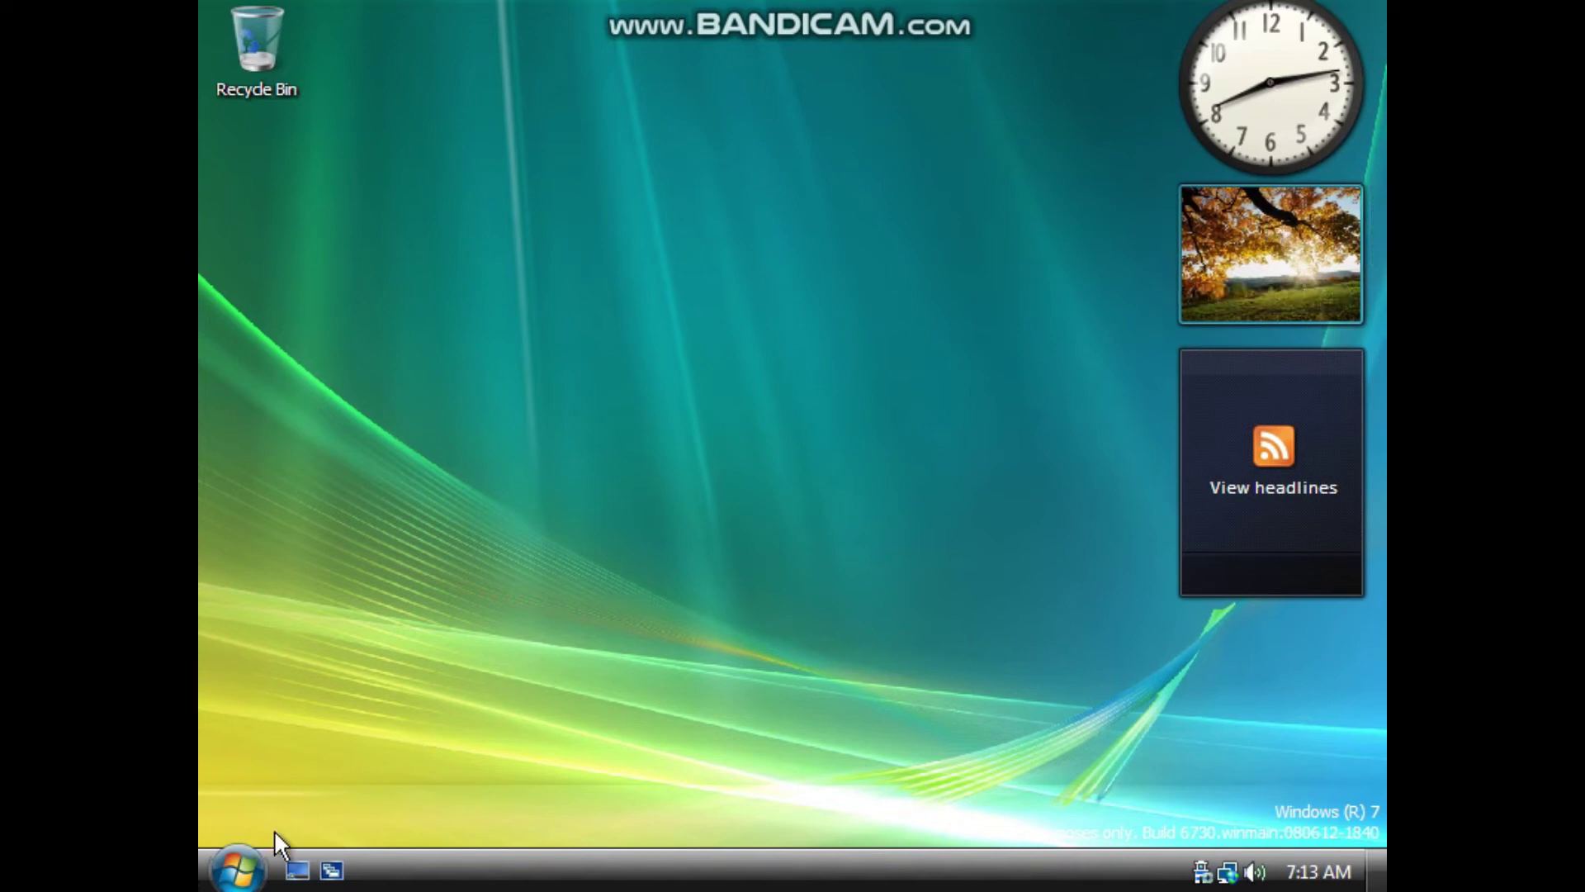
left_click(243, 867)
left_click(309, 743)
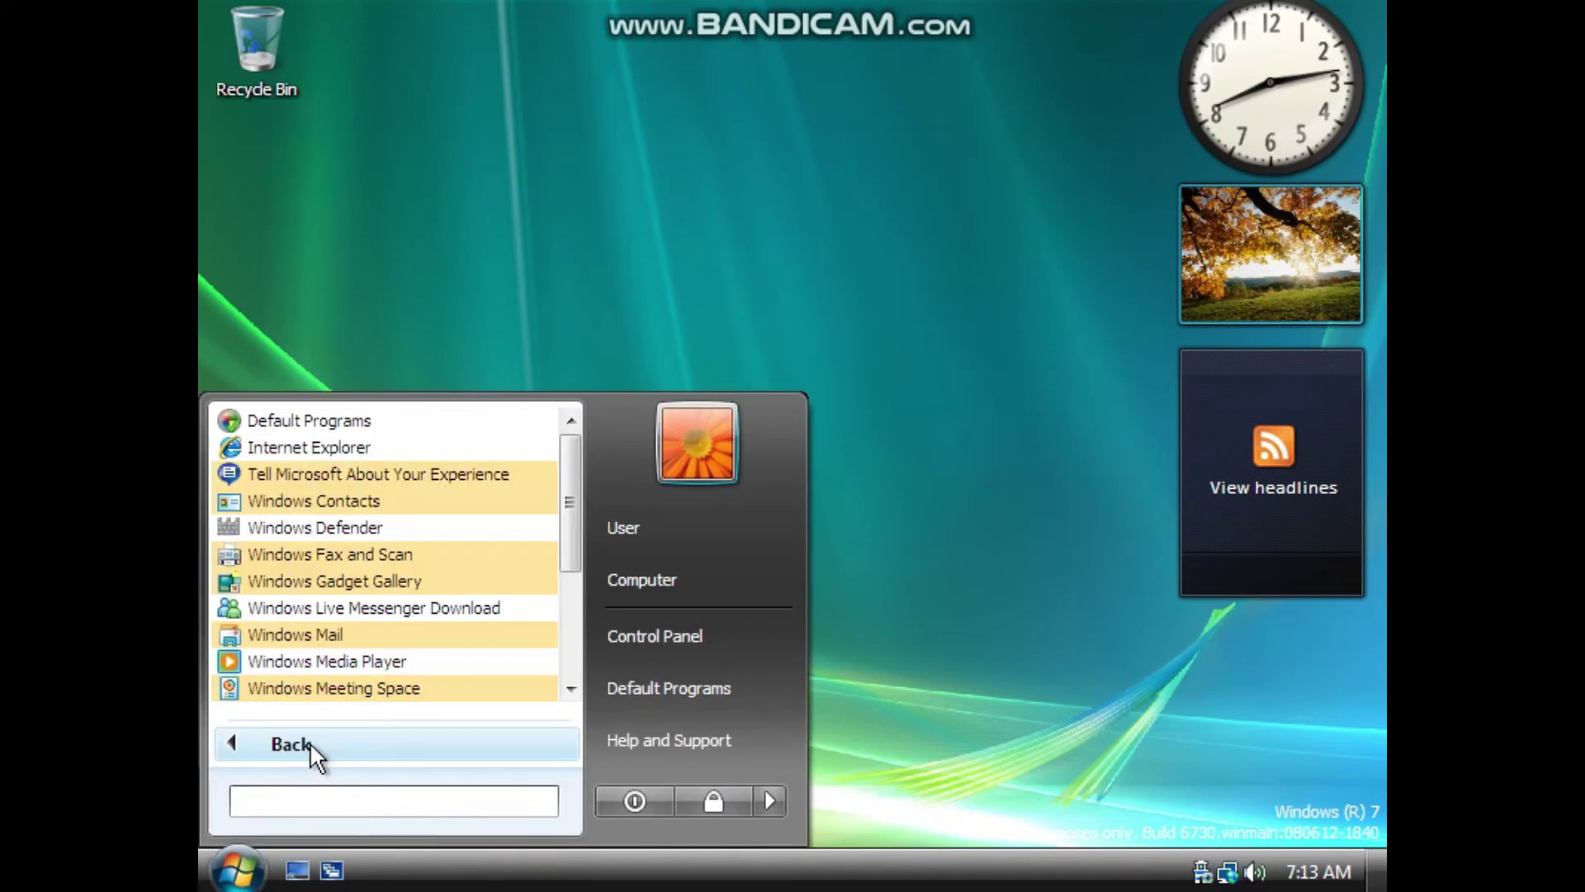
View Computer's System properties (Windows 7 Business, 2.00 GB RAM, 32-bit), then close the window
left_click(310, 741)
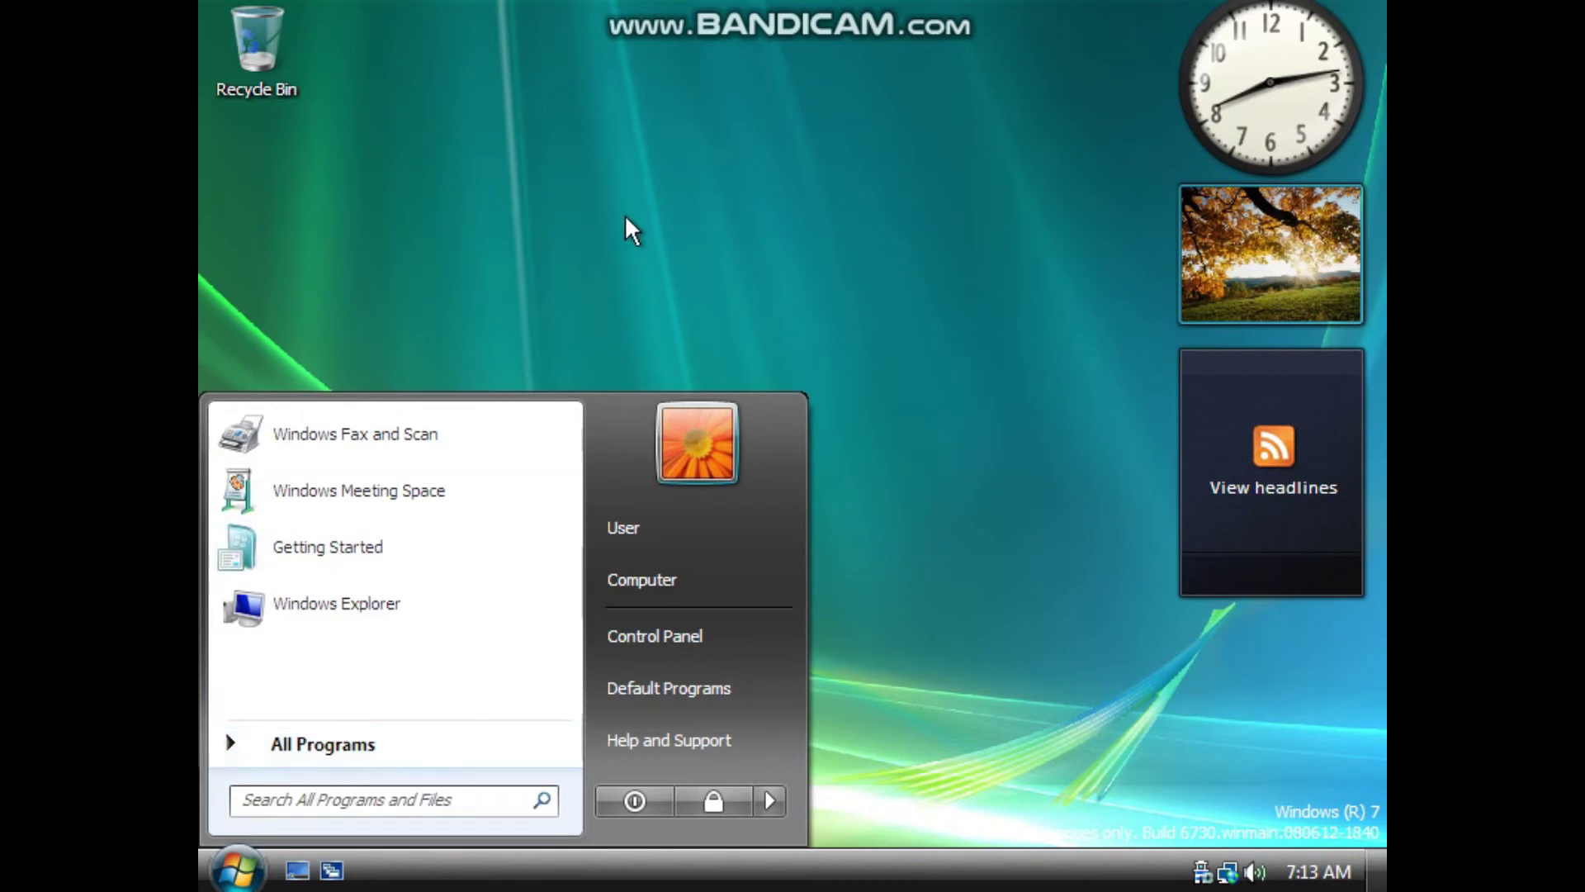
left_click(625, 219)
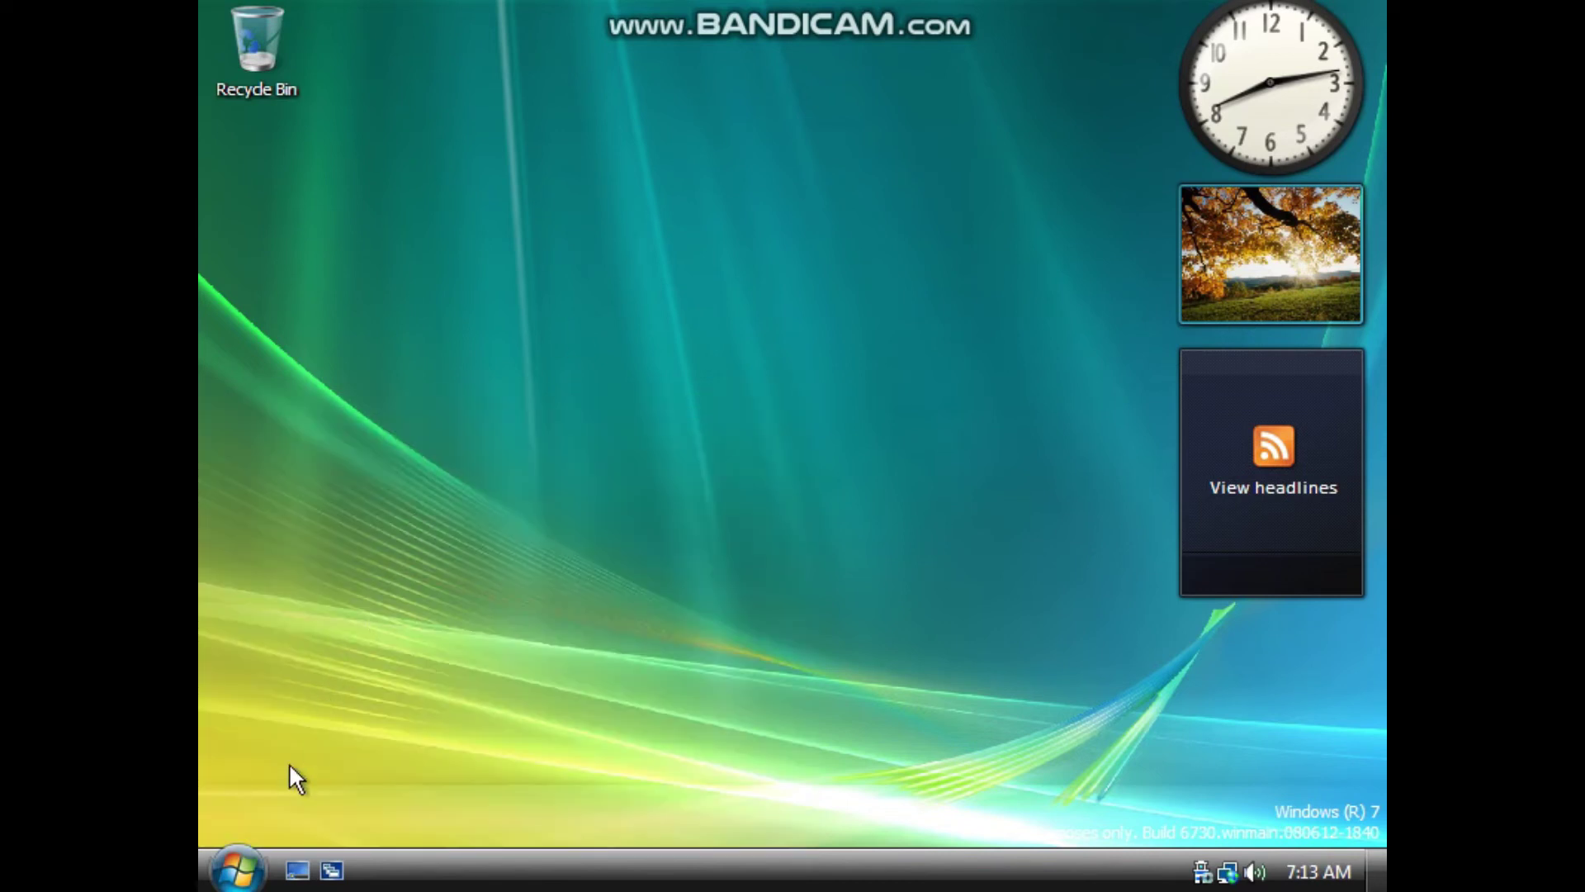
left_click(251, 842)
right_click(659, 576)
left_click(725, 557)
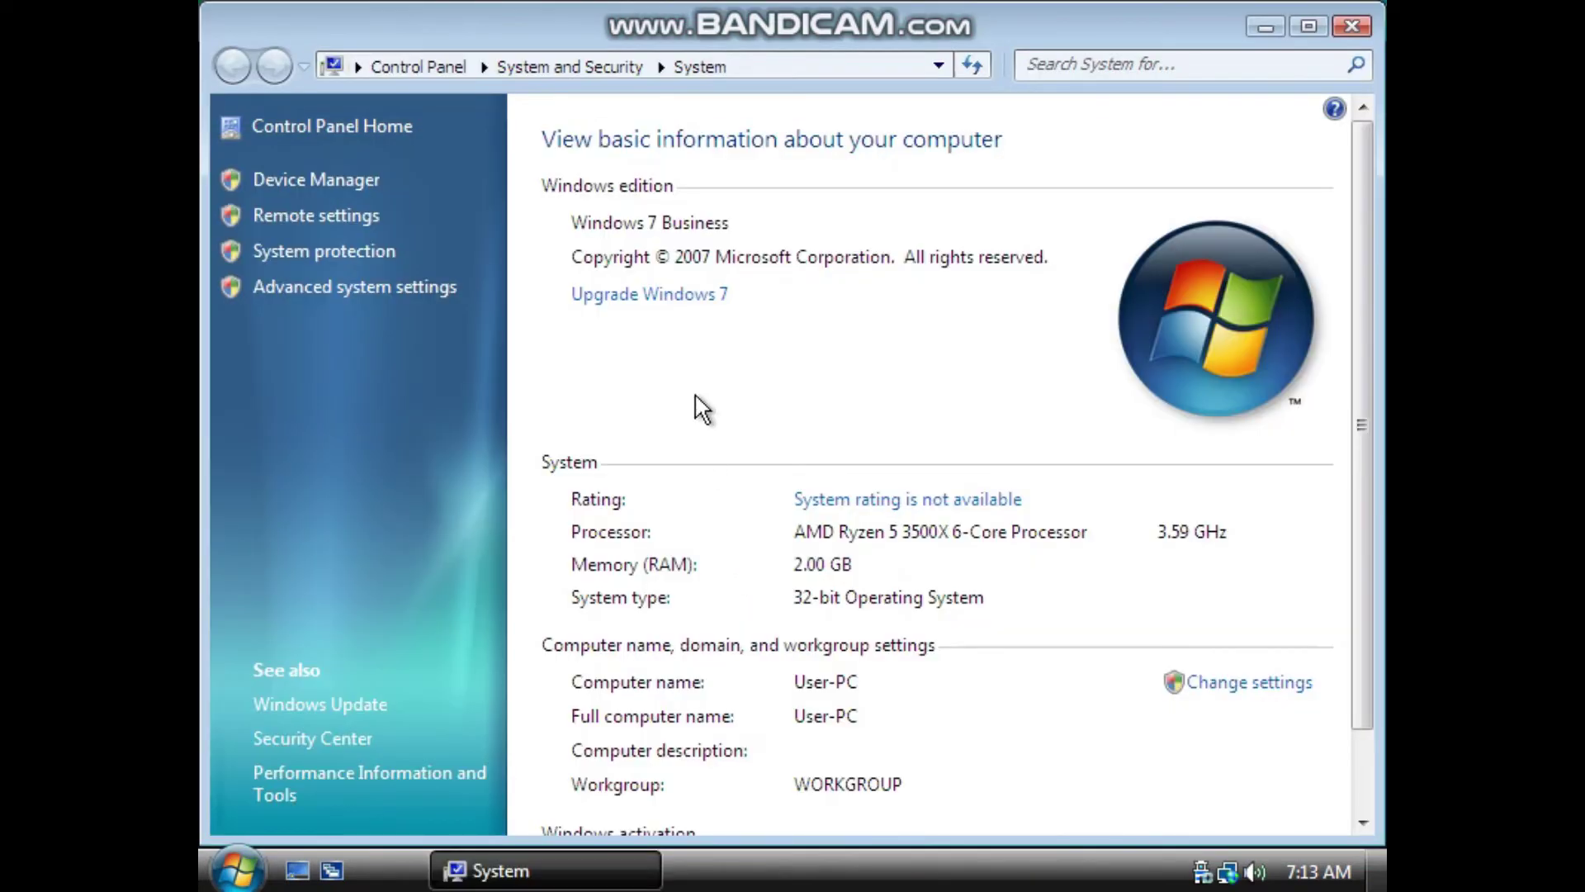
scroll(864, 573, "down", 2)
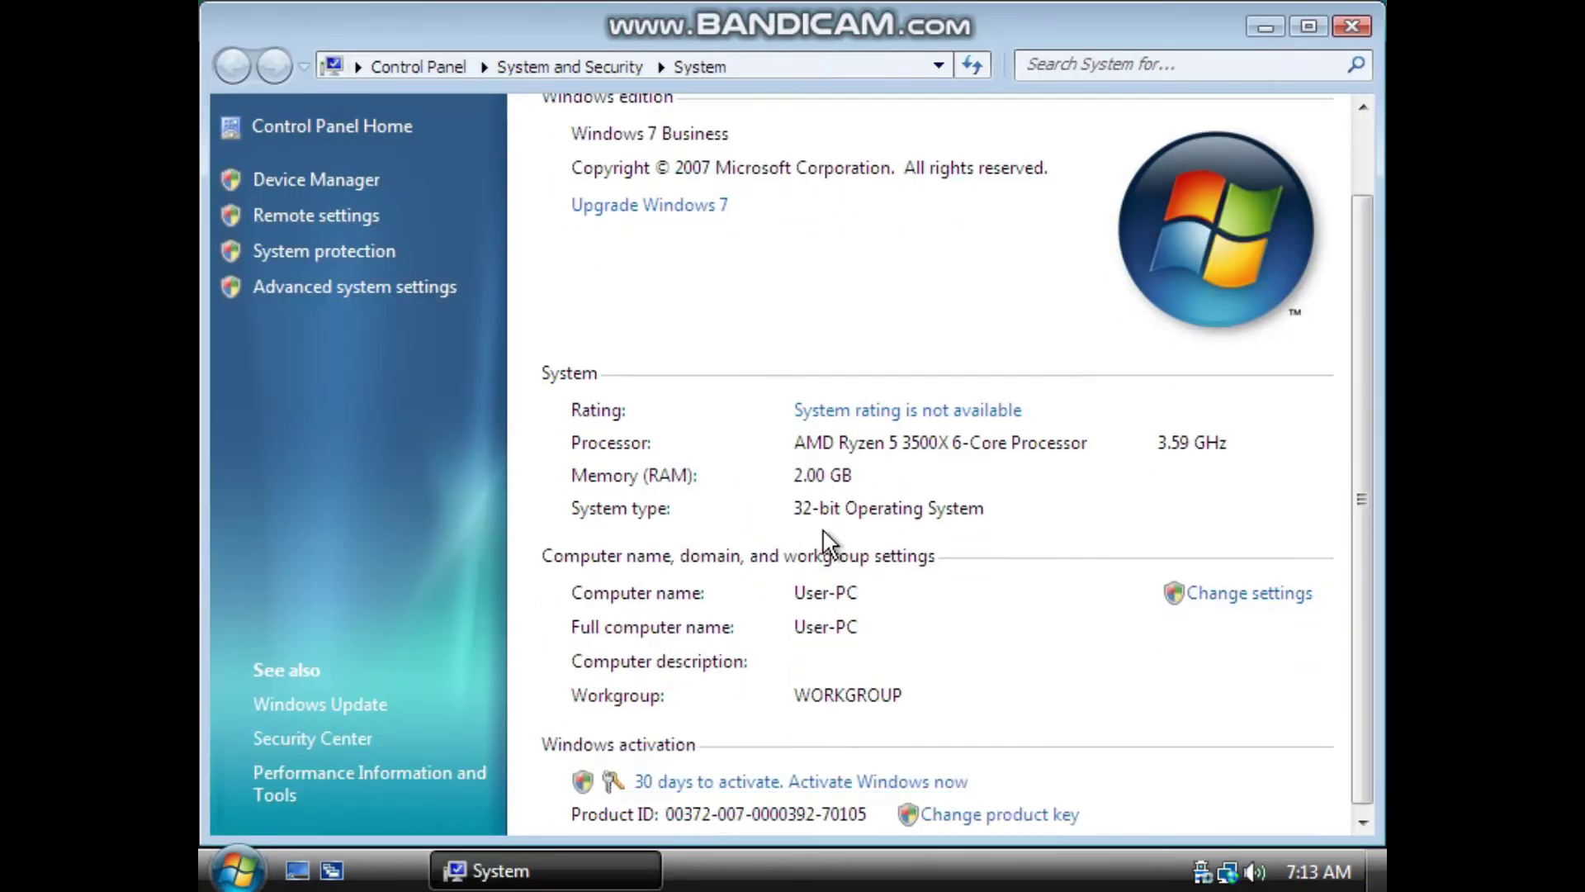
scroll(824, 535, "up", 2)
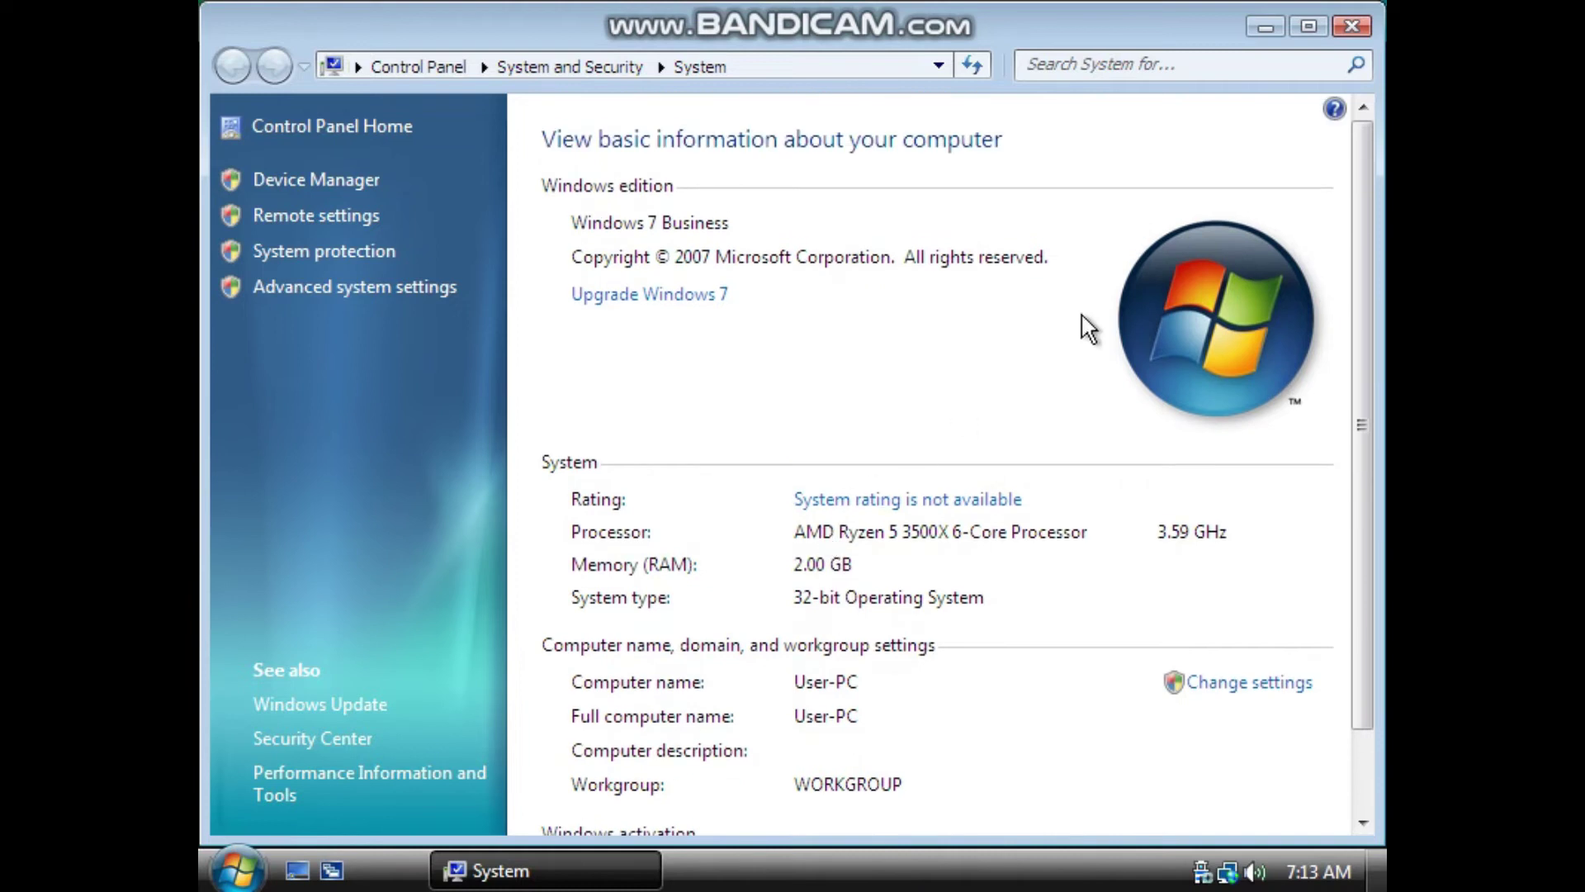
left_click(1360, 23)
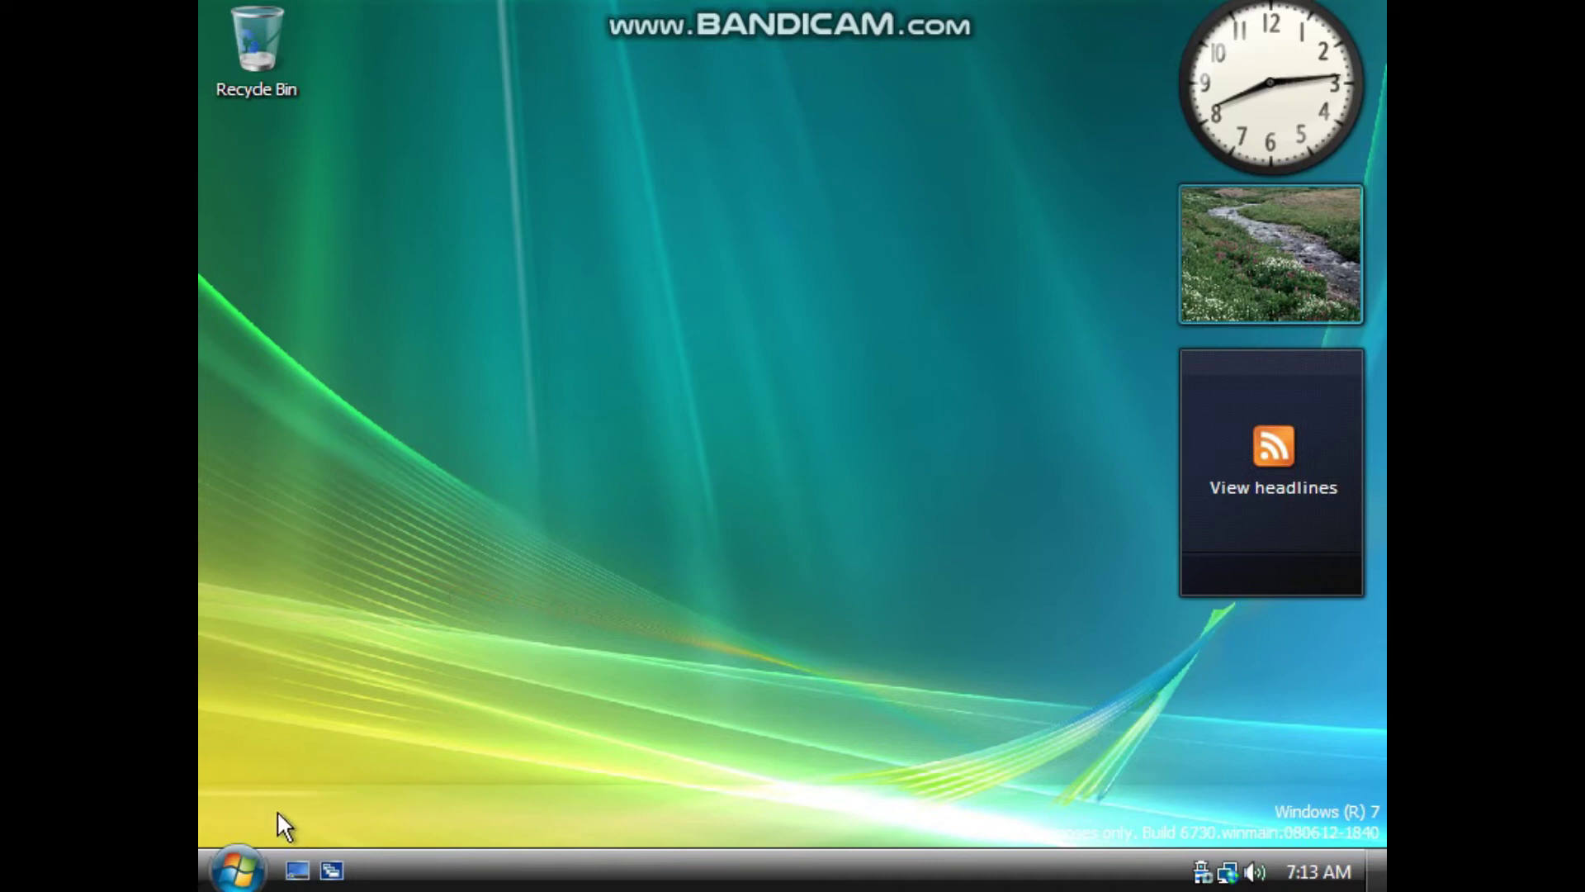
left_click(252, 867)
left_click(547, 755)
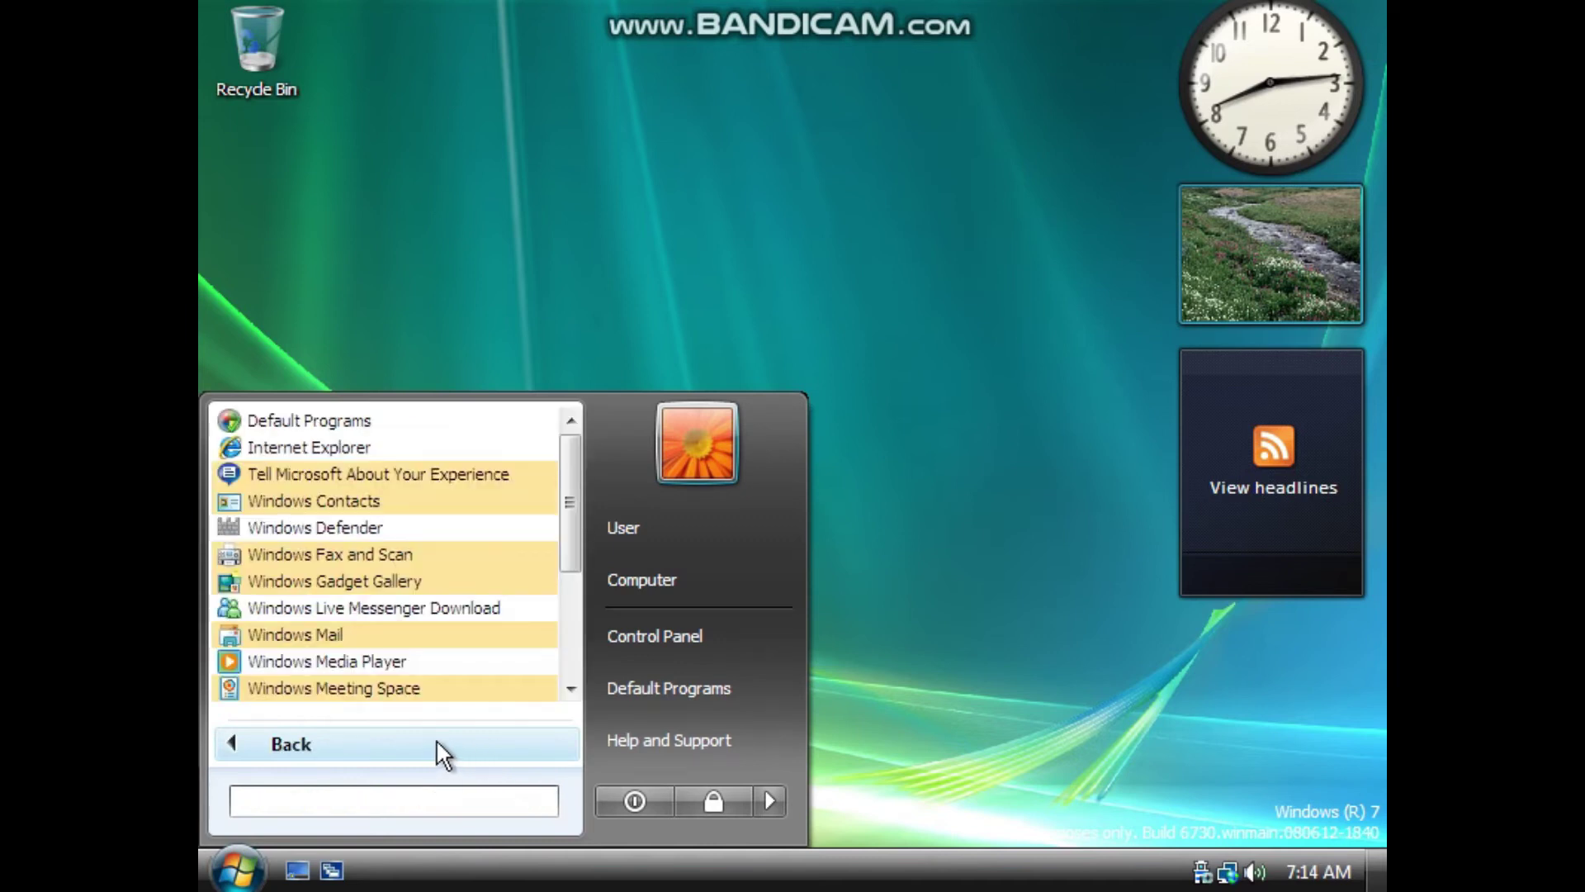
left_click(436, 798)
type("run")
left_click(289, 458)
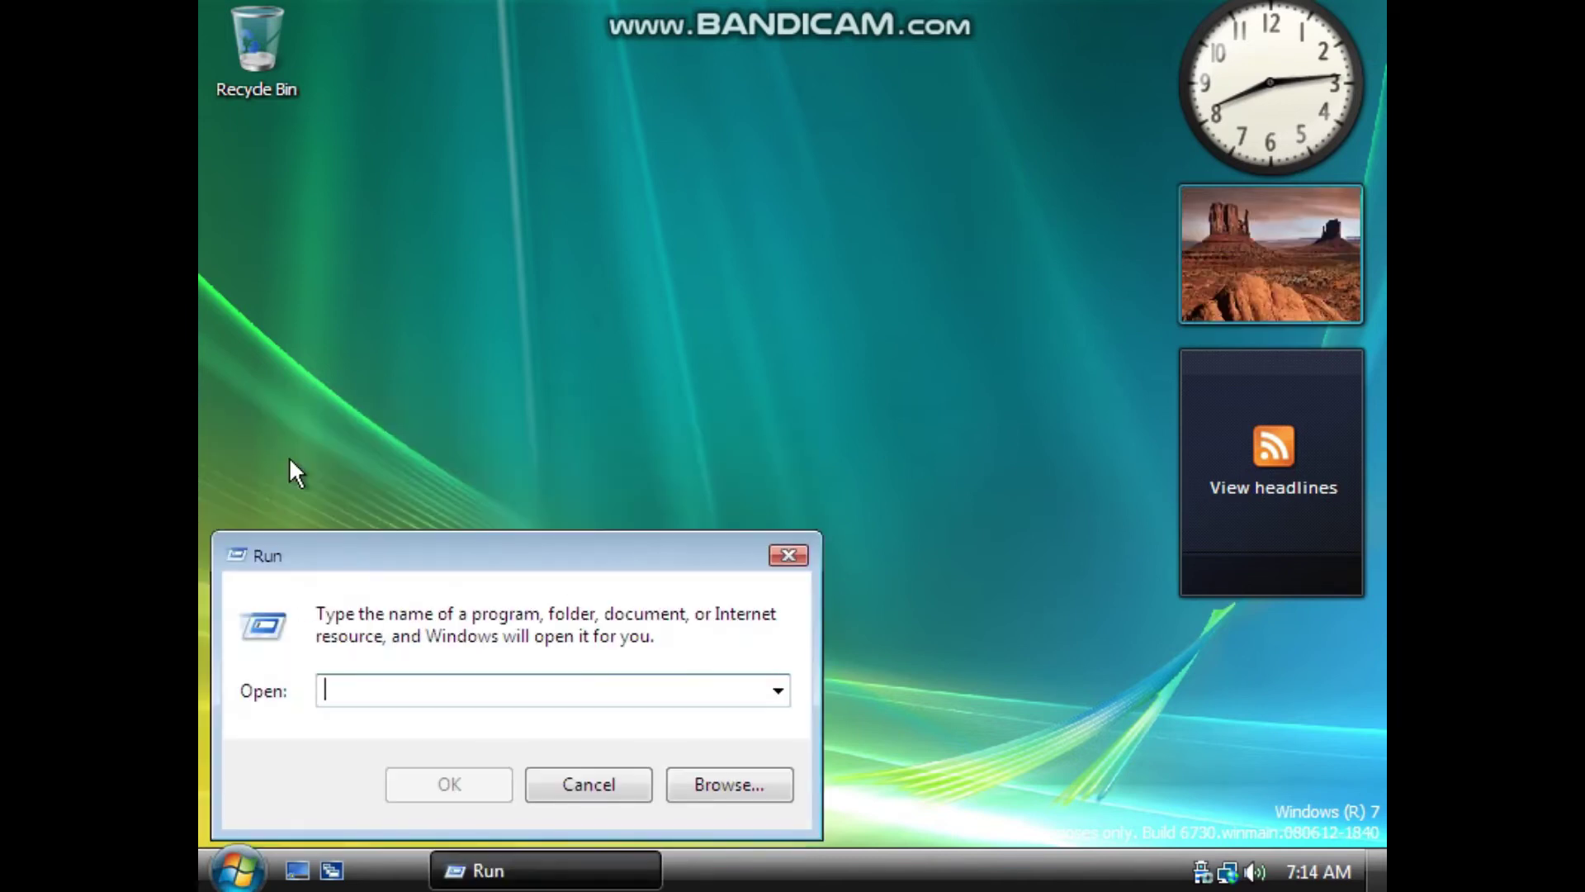
type("winv")
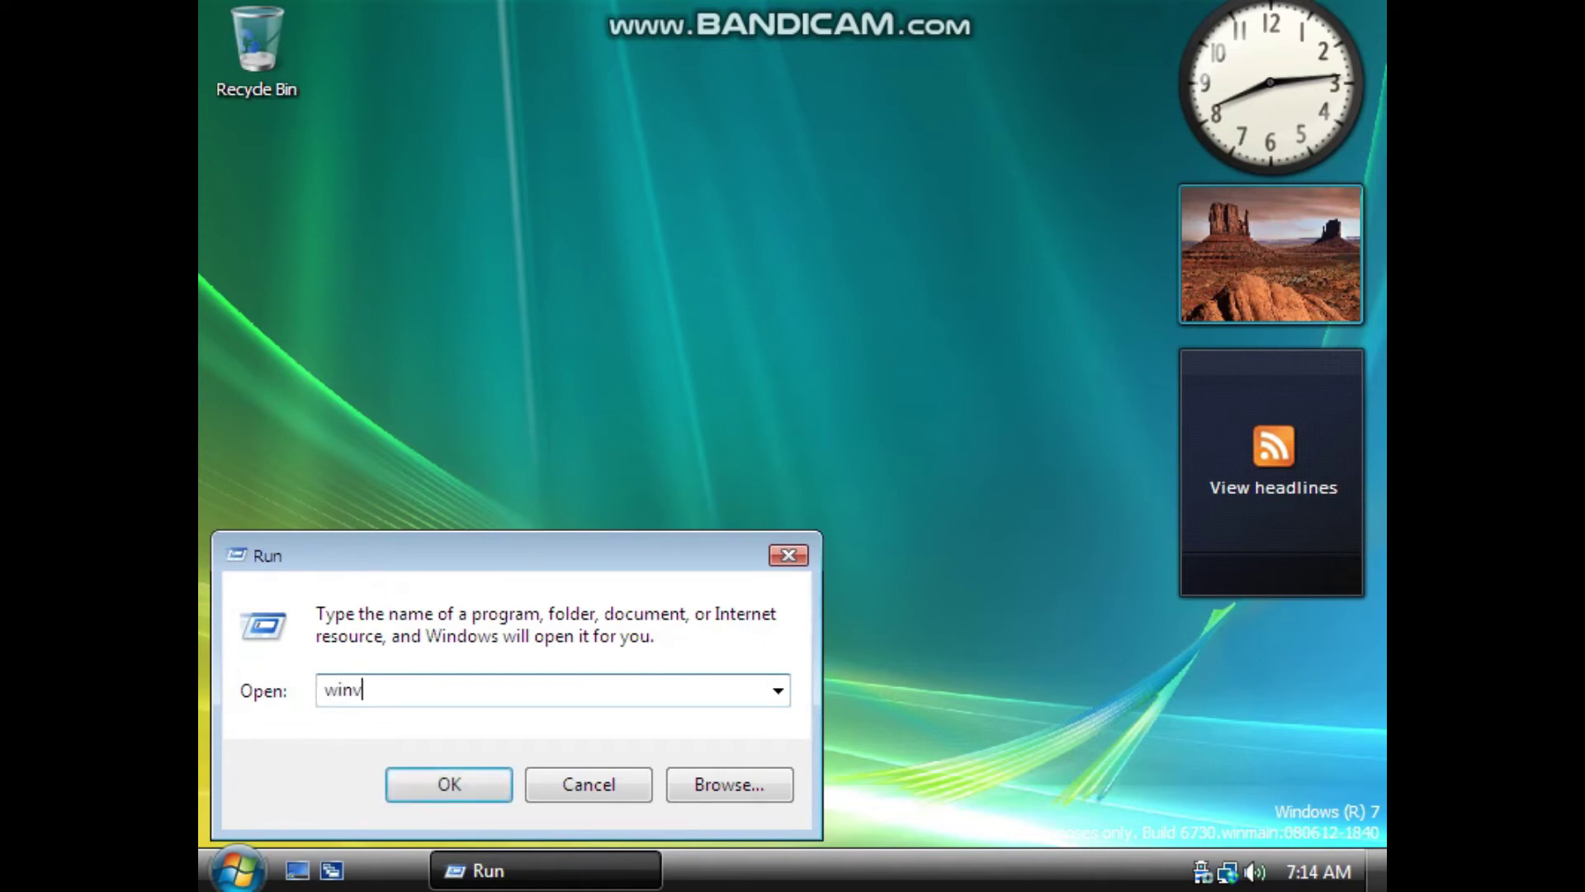
type("er")
key("Return")
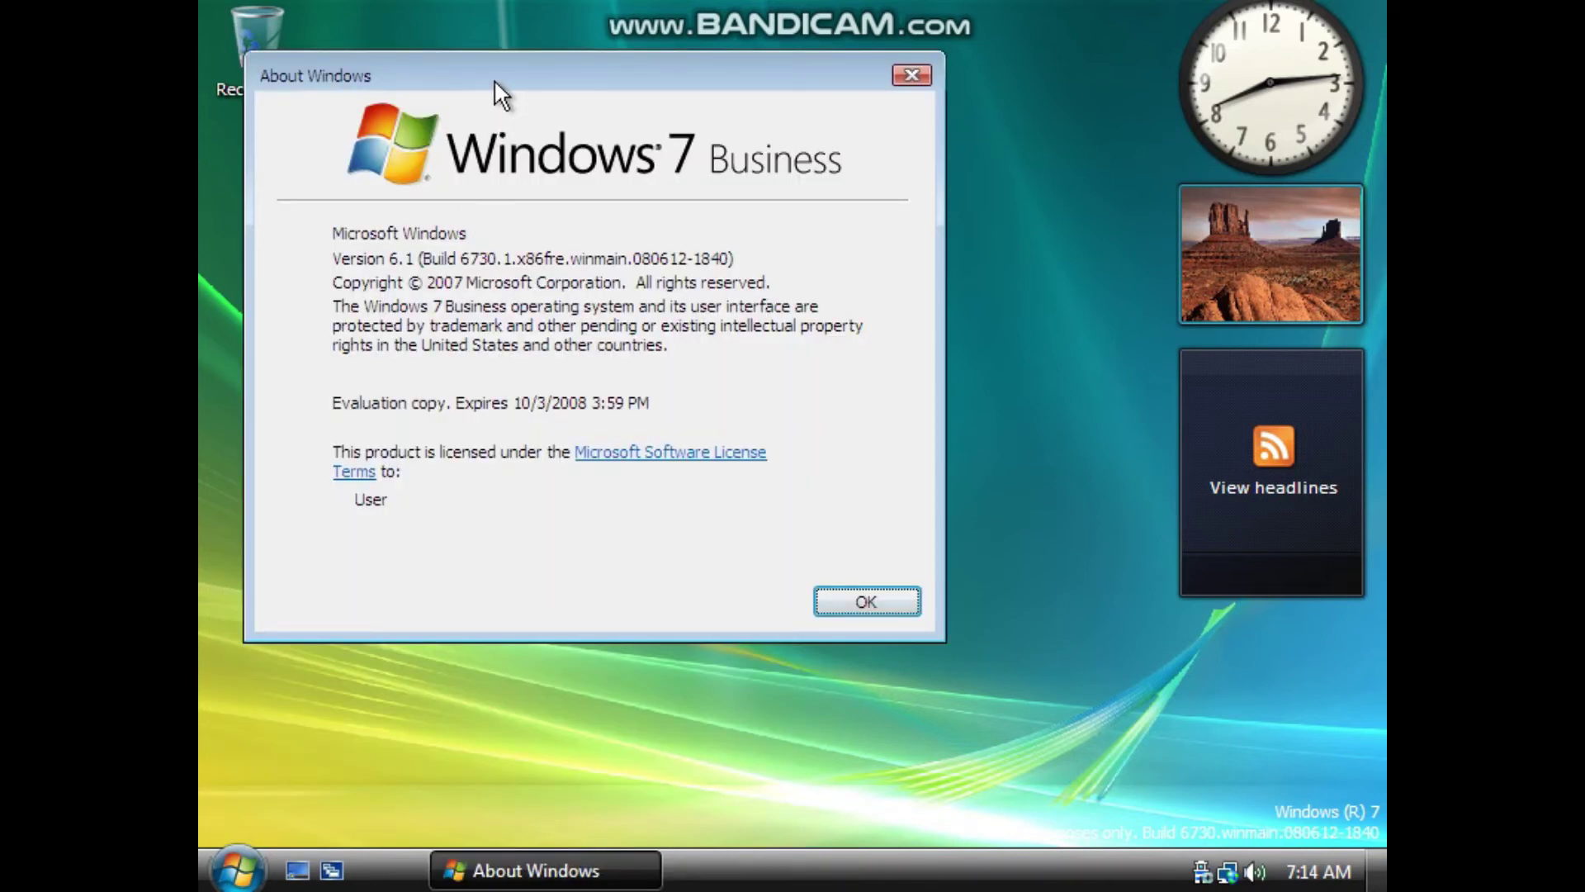
left_click_drag(494, 78, 641, 82)
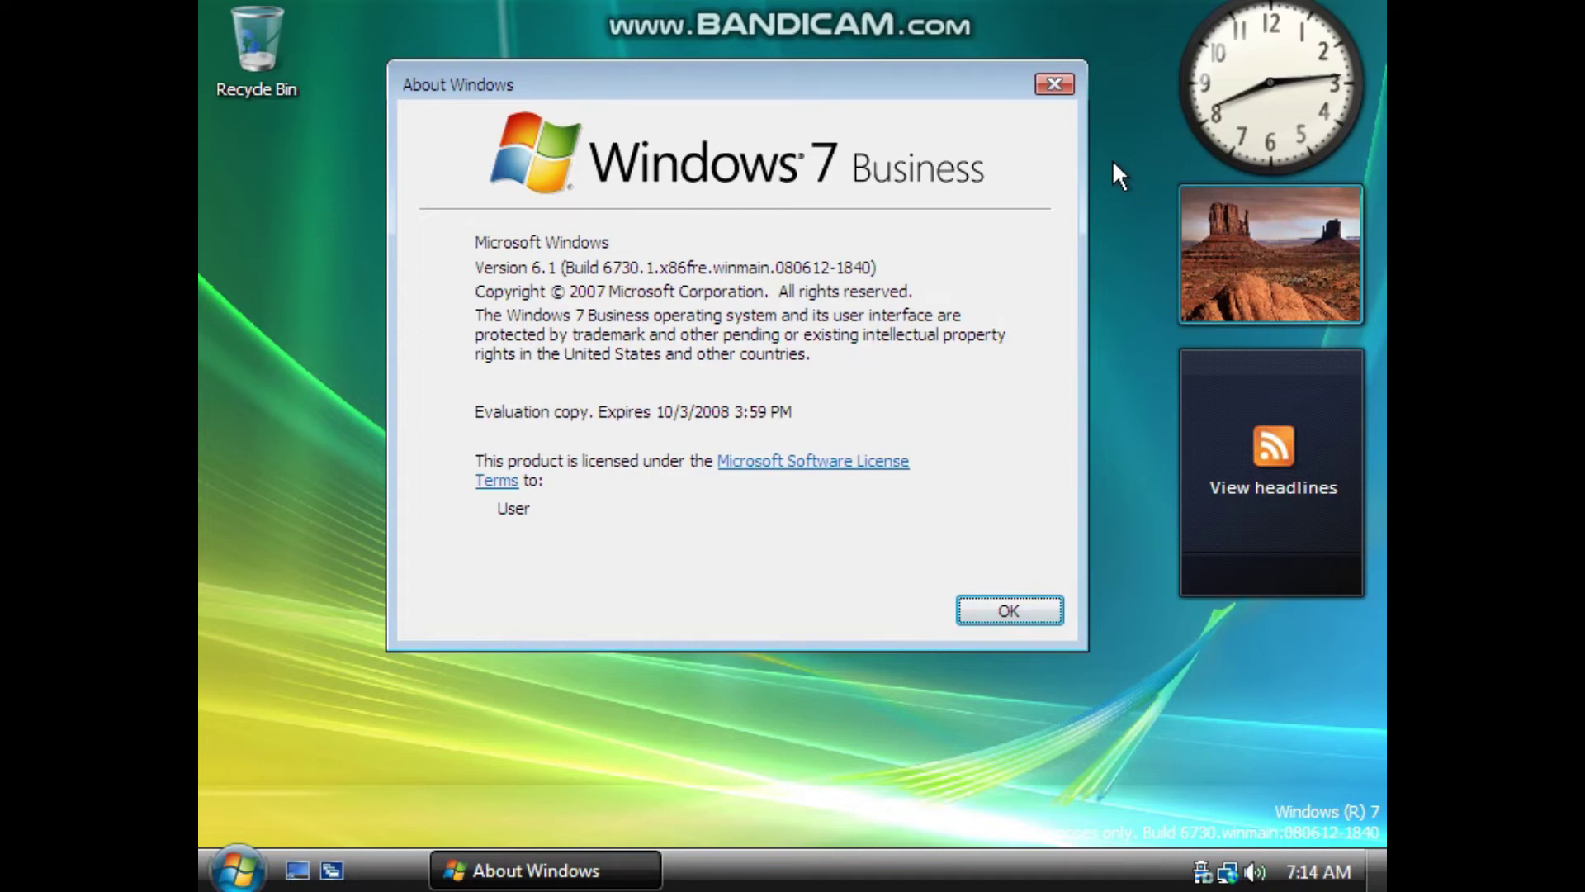
left_click(1053, 85)
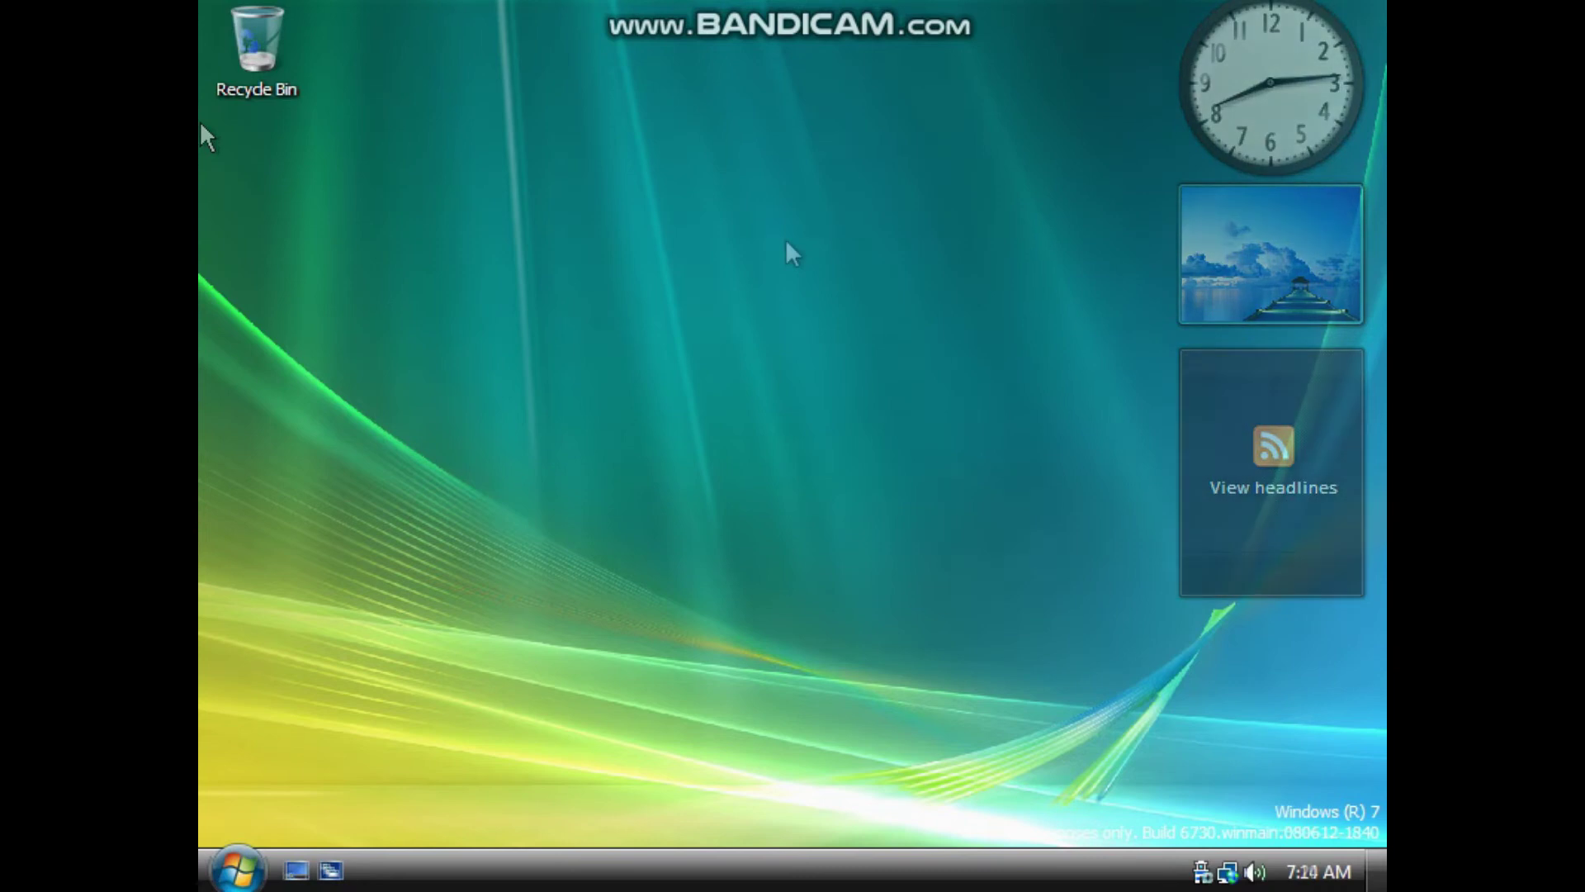
Open the Computer window from the Start menu to see drives C: and D:
left_click(237, 869)
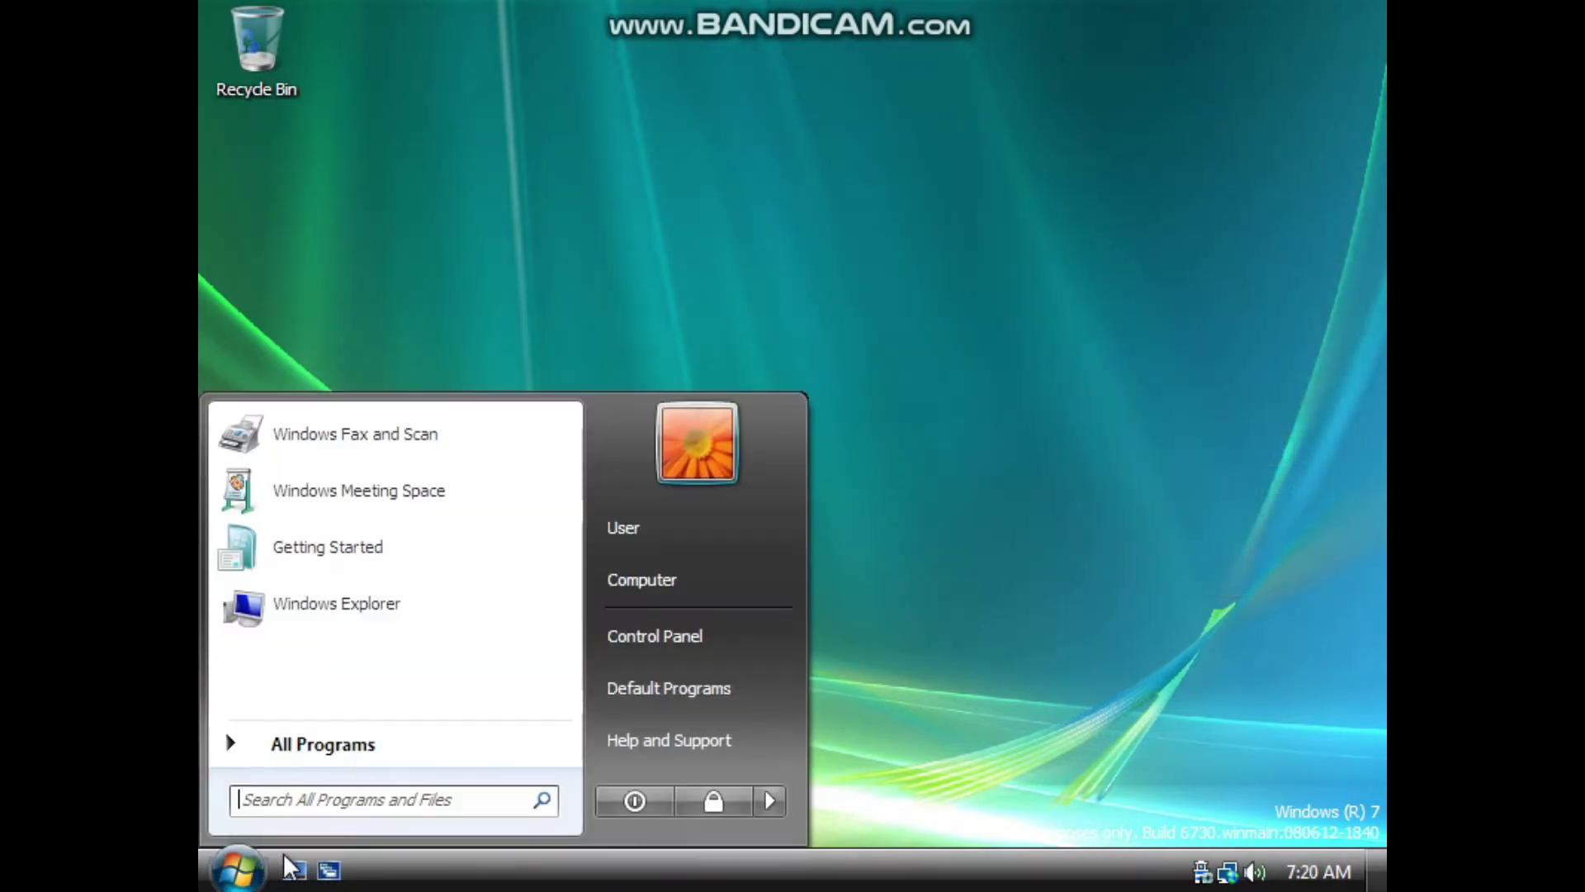
left_click(727, 583)
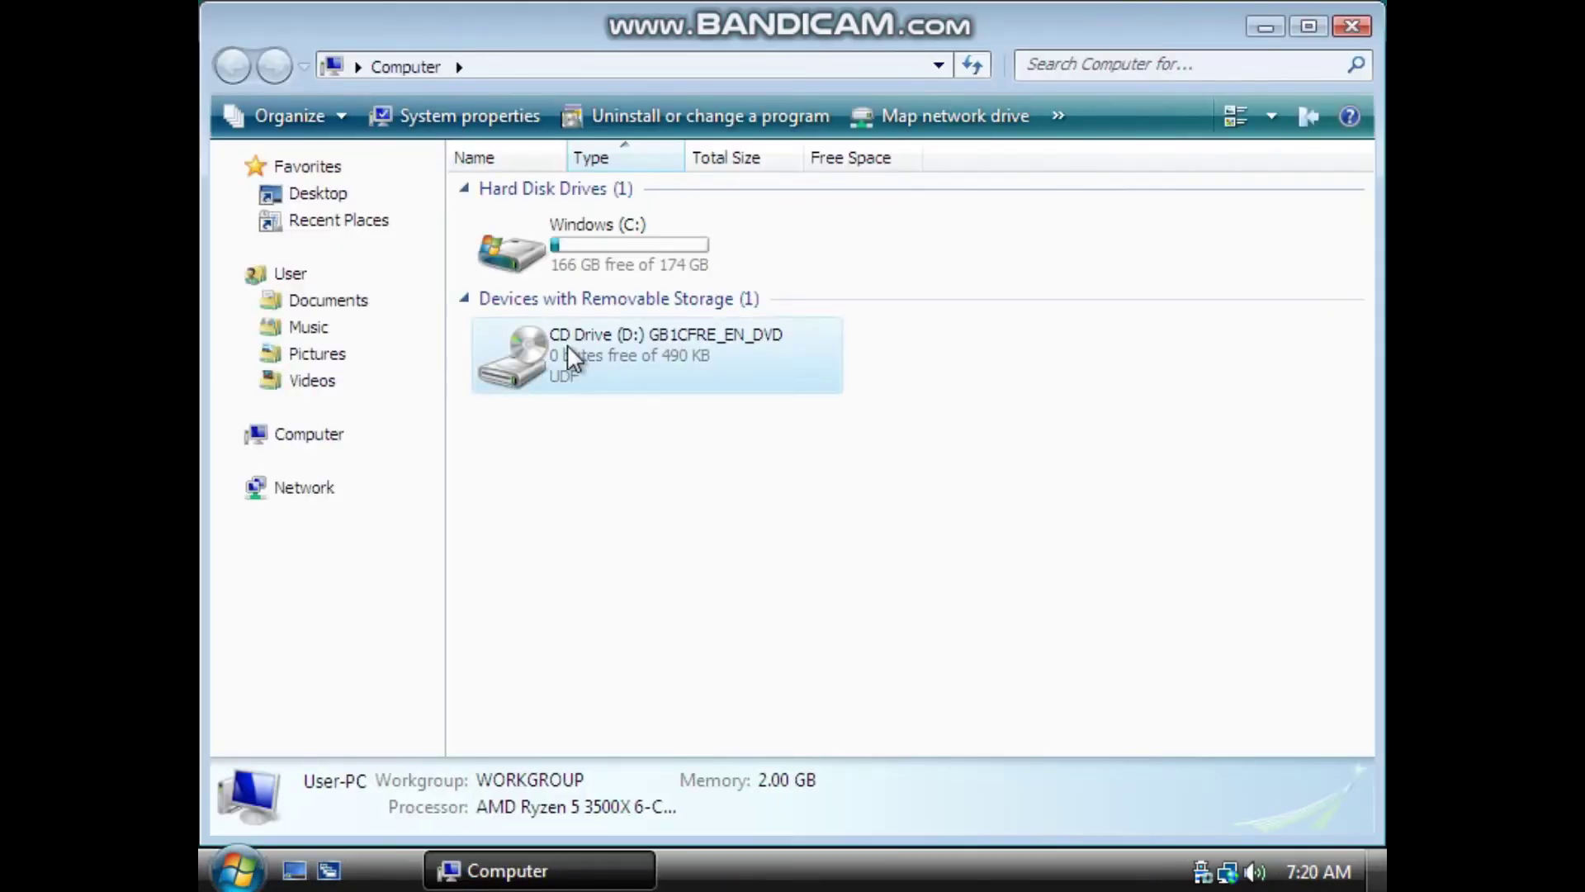
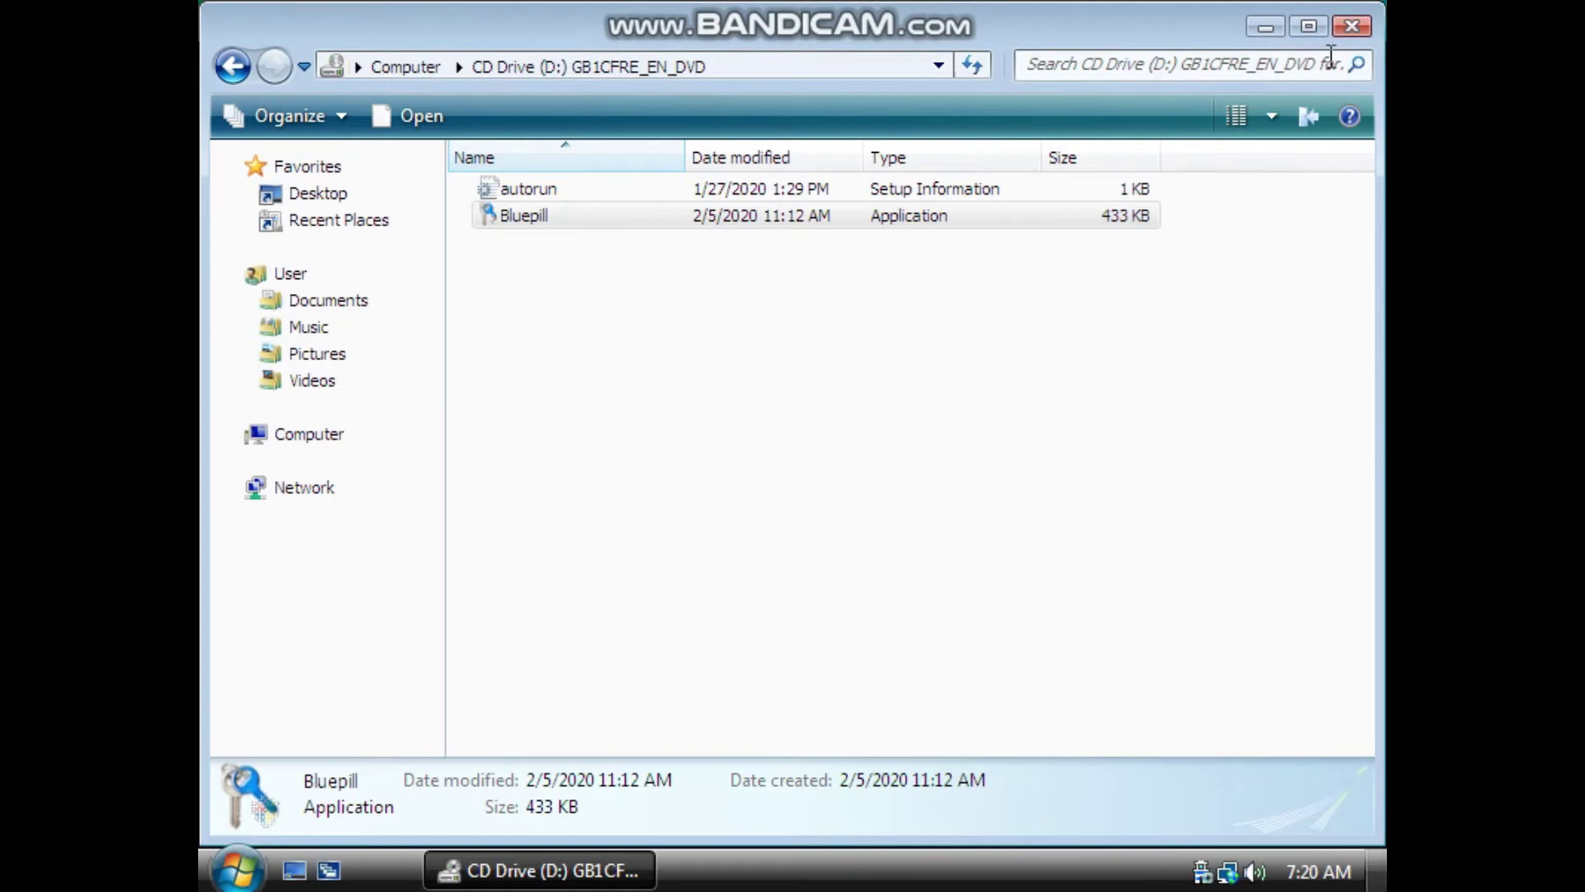
Close the CD Drive (D:) window to get back to the bare desktop
left_click(1352, 27)
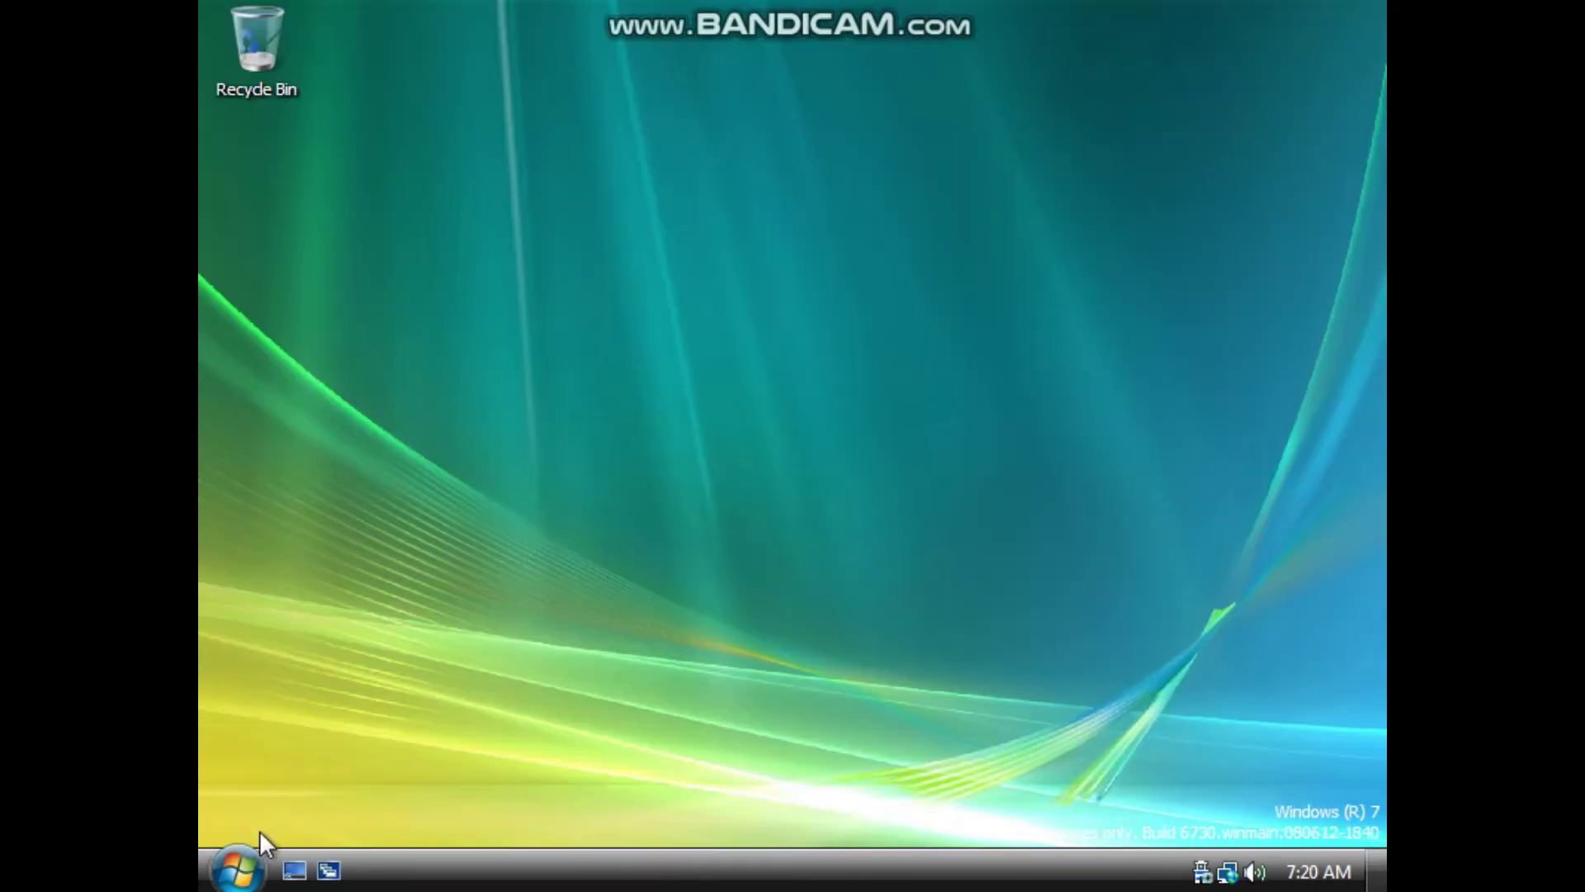
left_click(247, 855)
Log off via the Start power options and sign back in as User
mouse_move(783, 796)
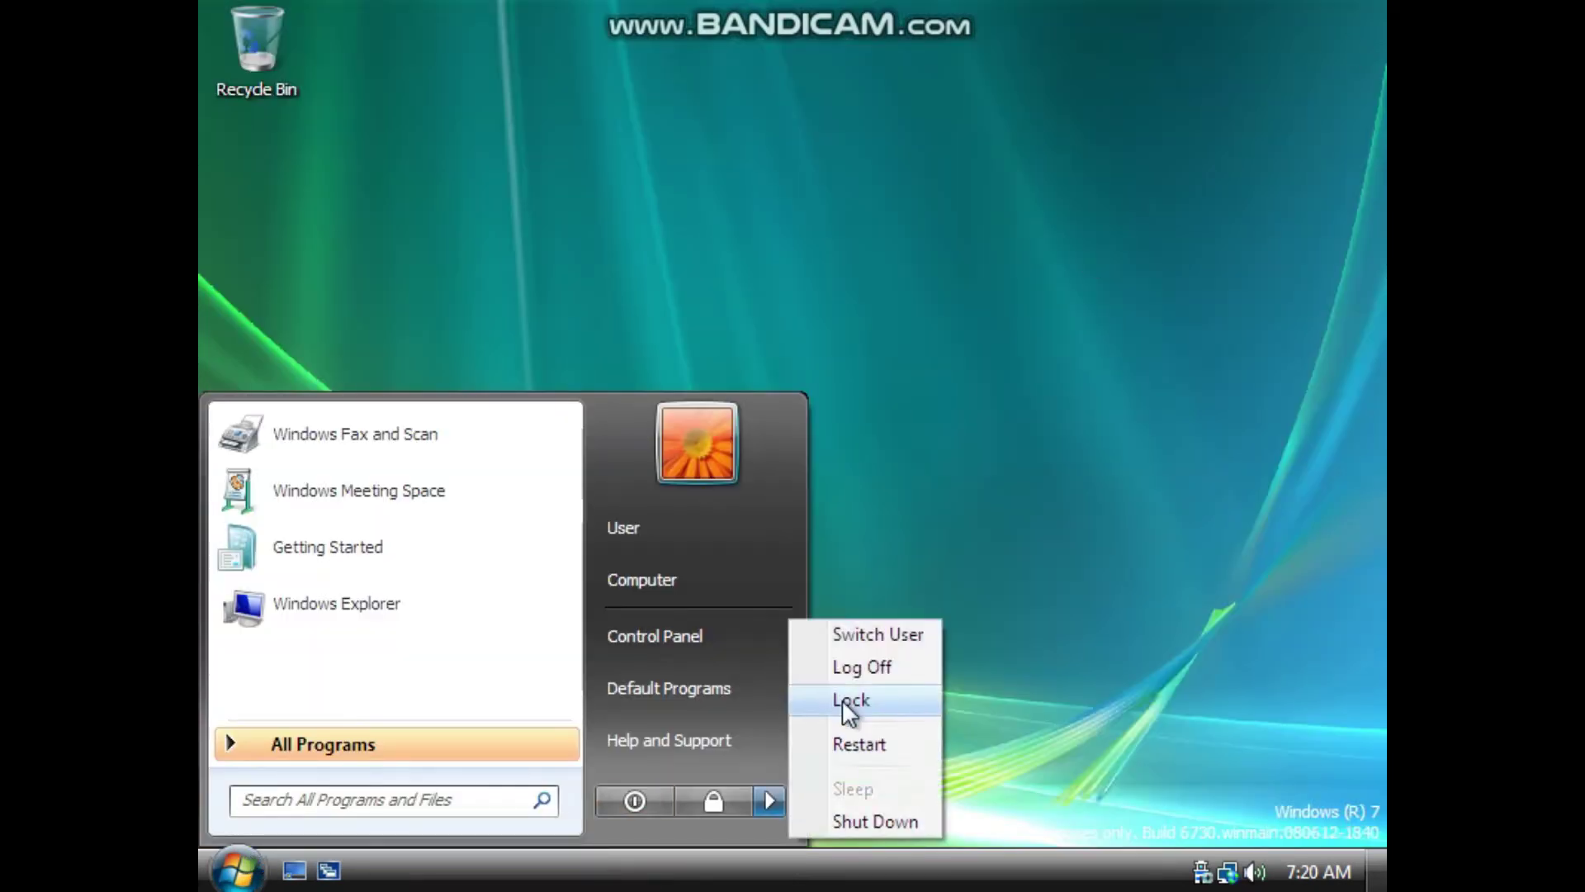
left_click(849, 665)
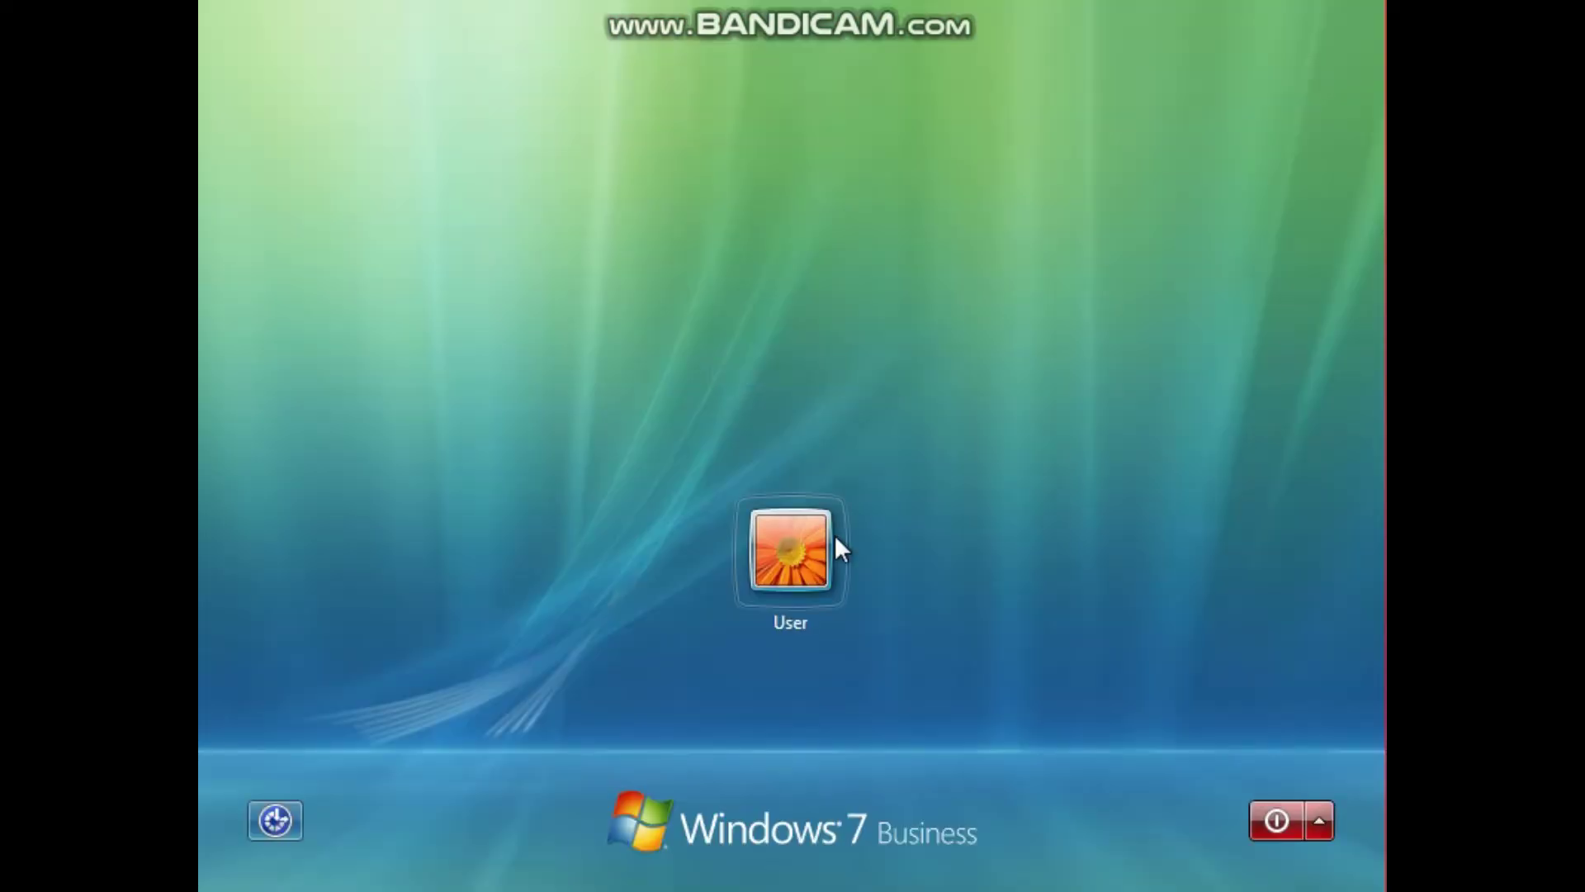
left_click(807, 546)
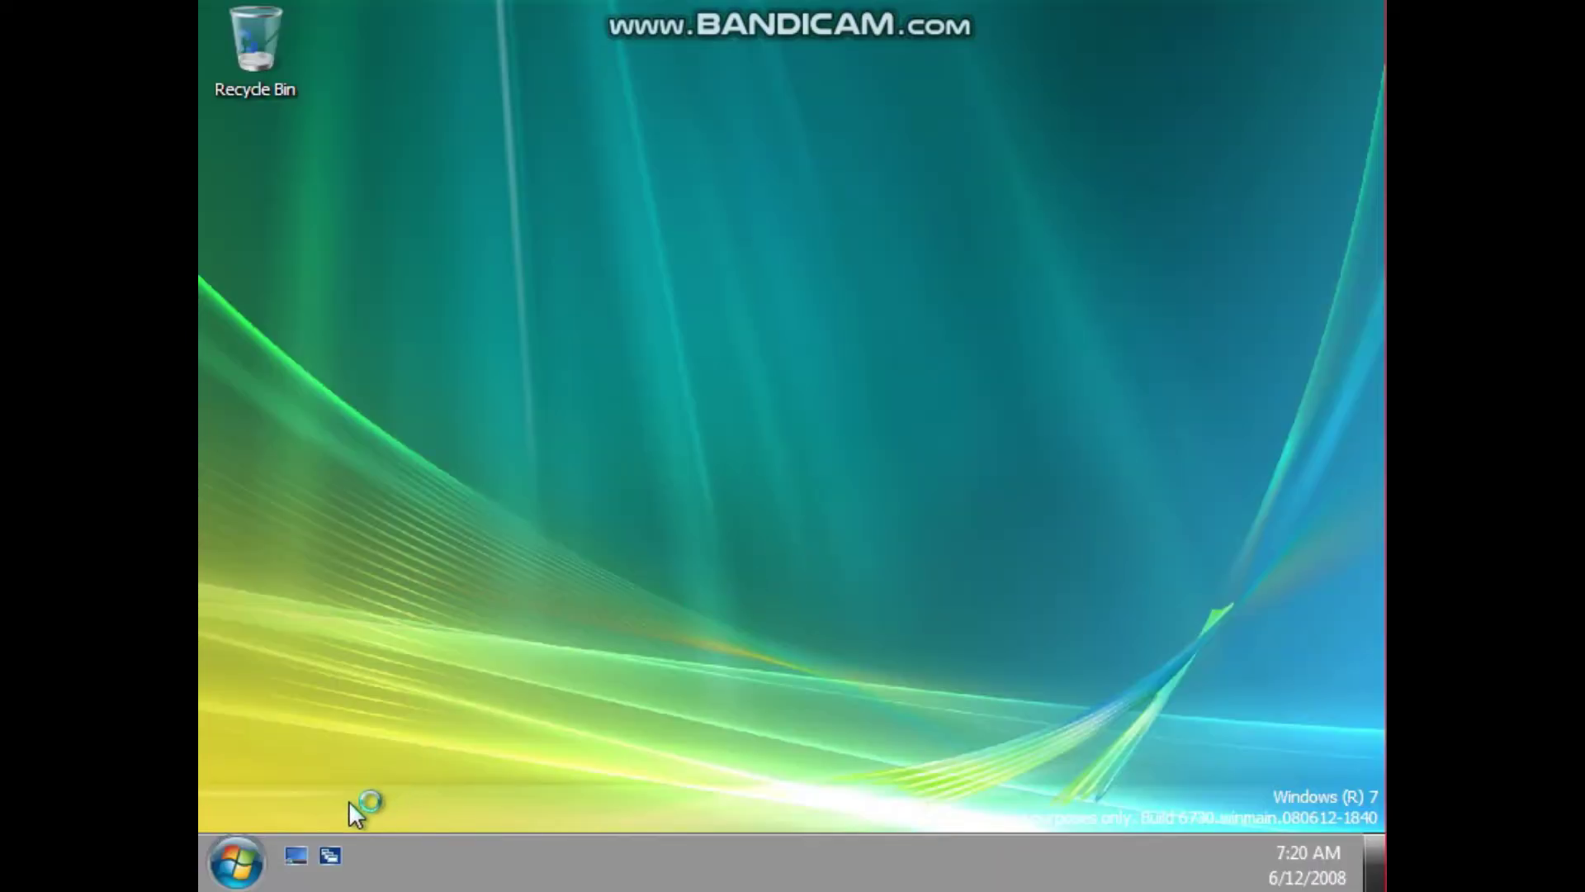
key("super")
Pin Internet Explorer to the Start menu and taskbar, and Windows Mail to the taskbar
right_click(326, 412)
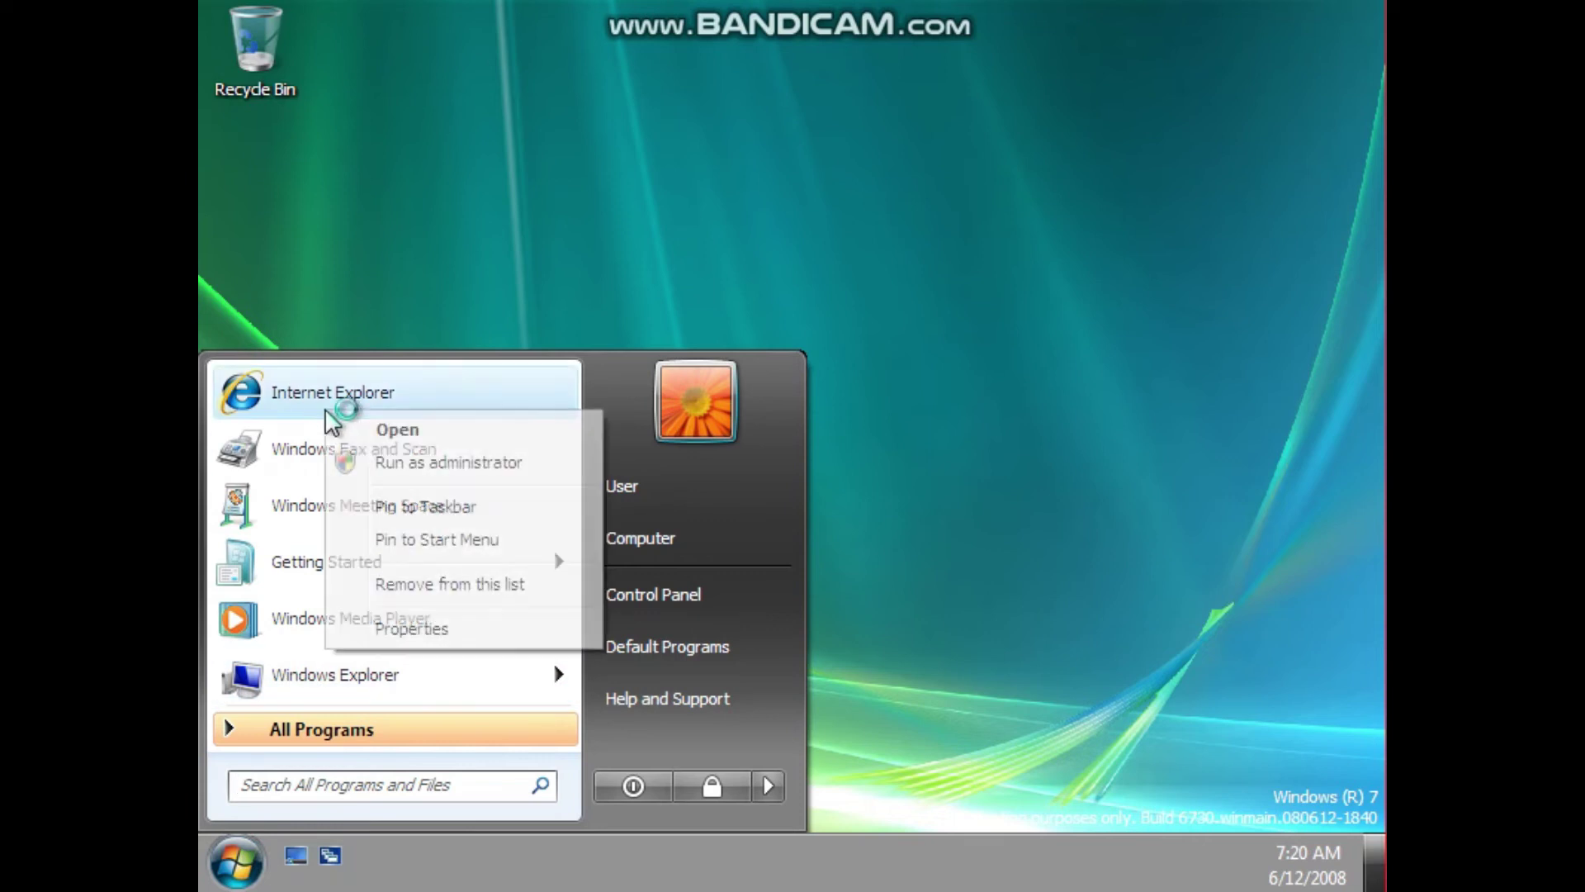
left_click(398, 538)
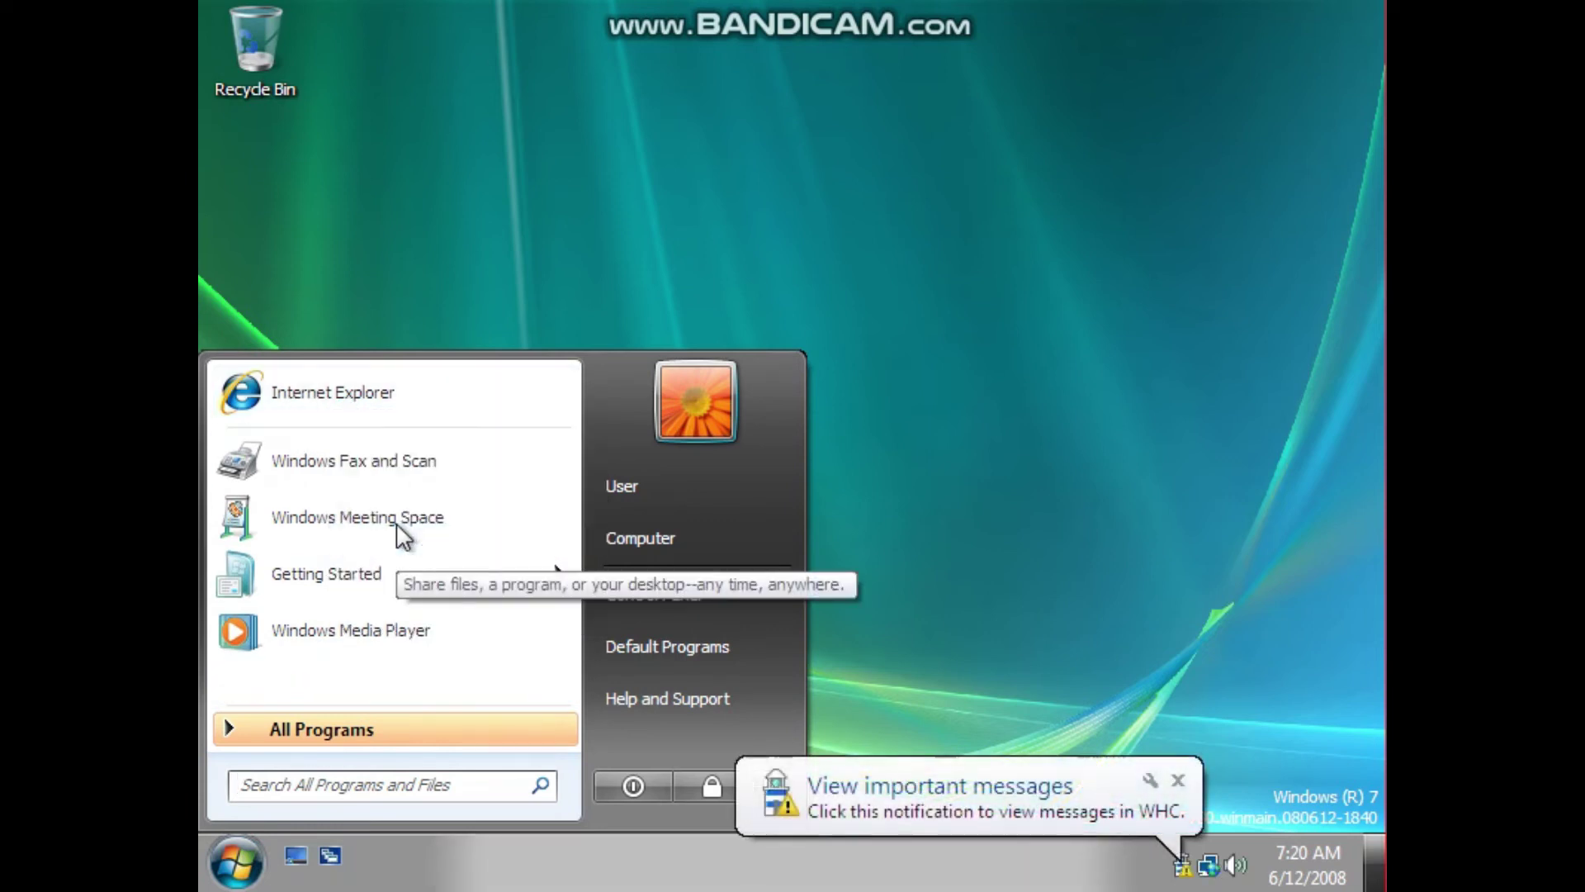
left_click_drag(263, 413, 462, 863)
left_click(355, 733)
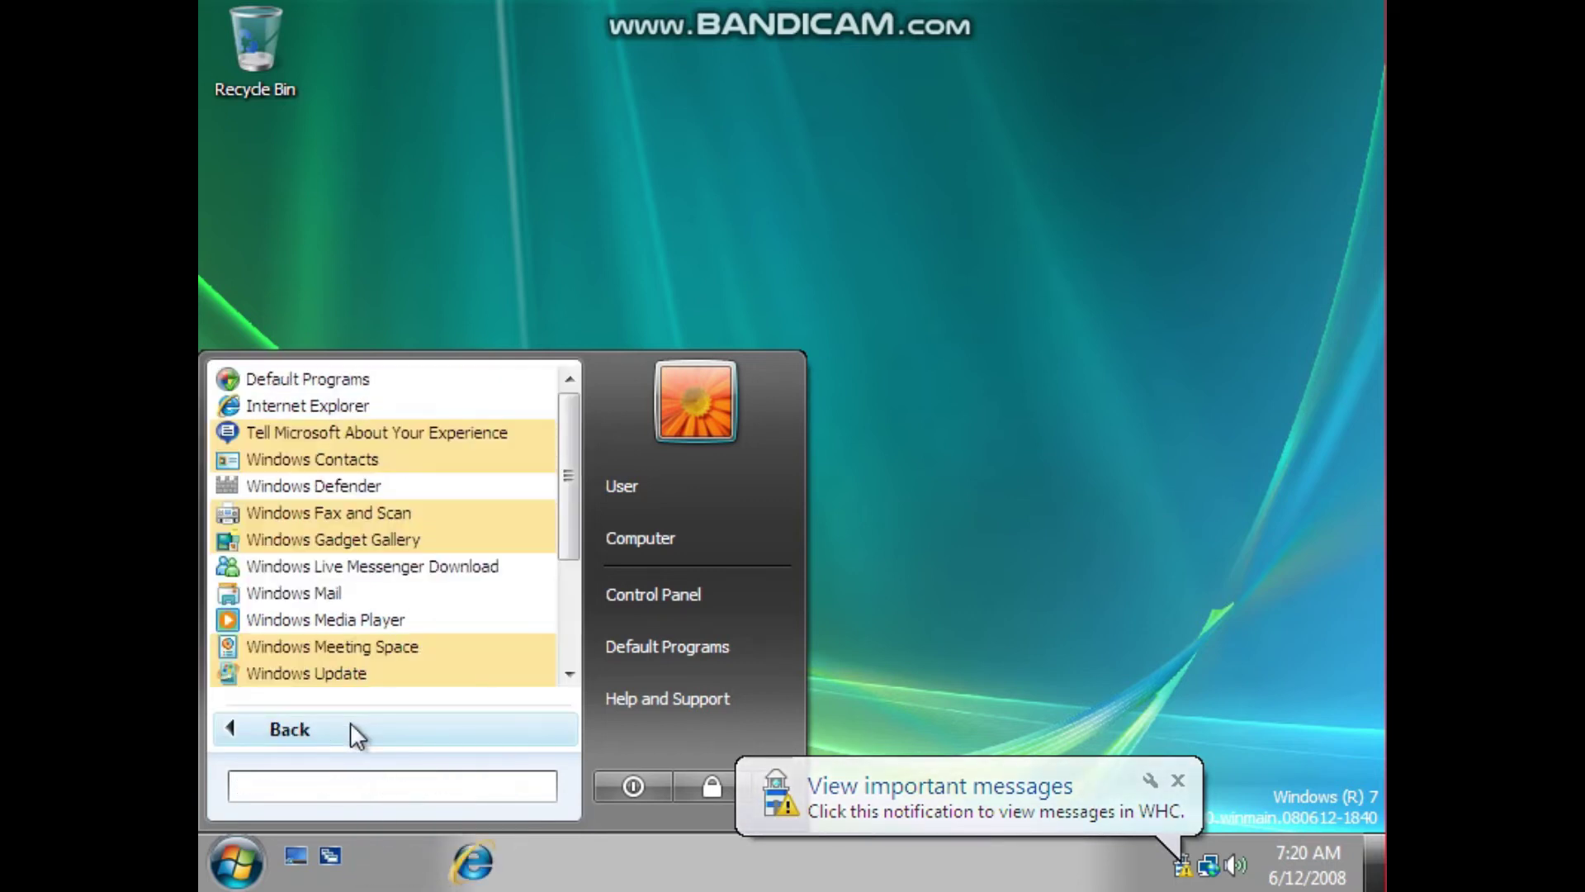
scroll(355, 578, "down", 2)
scroll(365, 630, "up", 2)
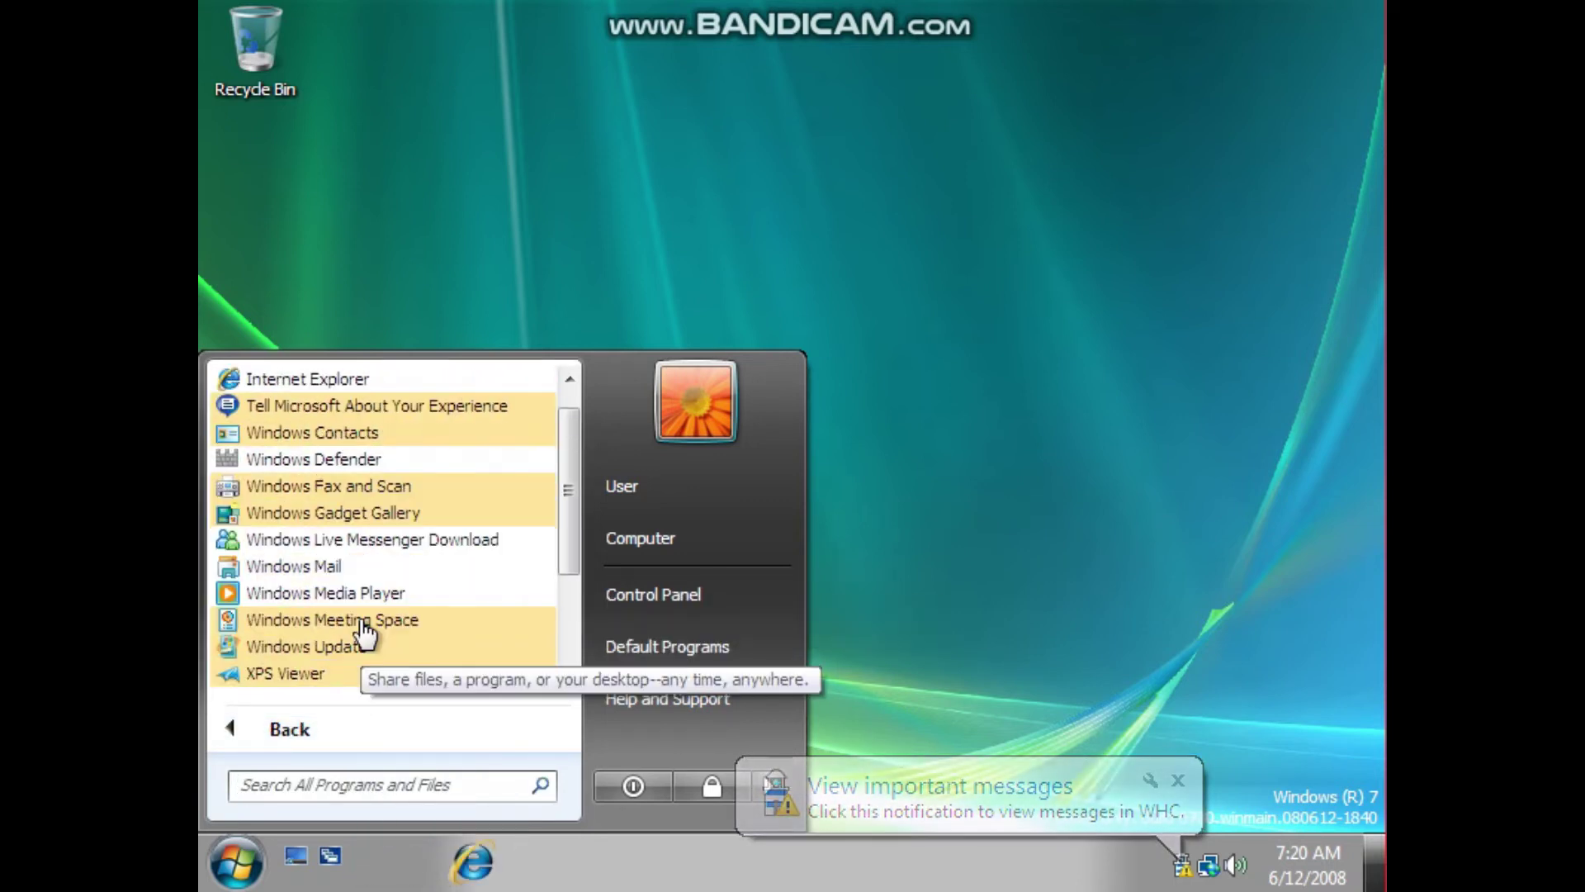
left_click_drag(306, 570, 584, 873)
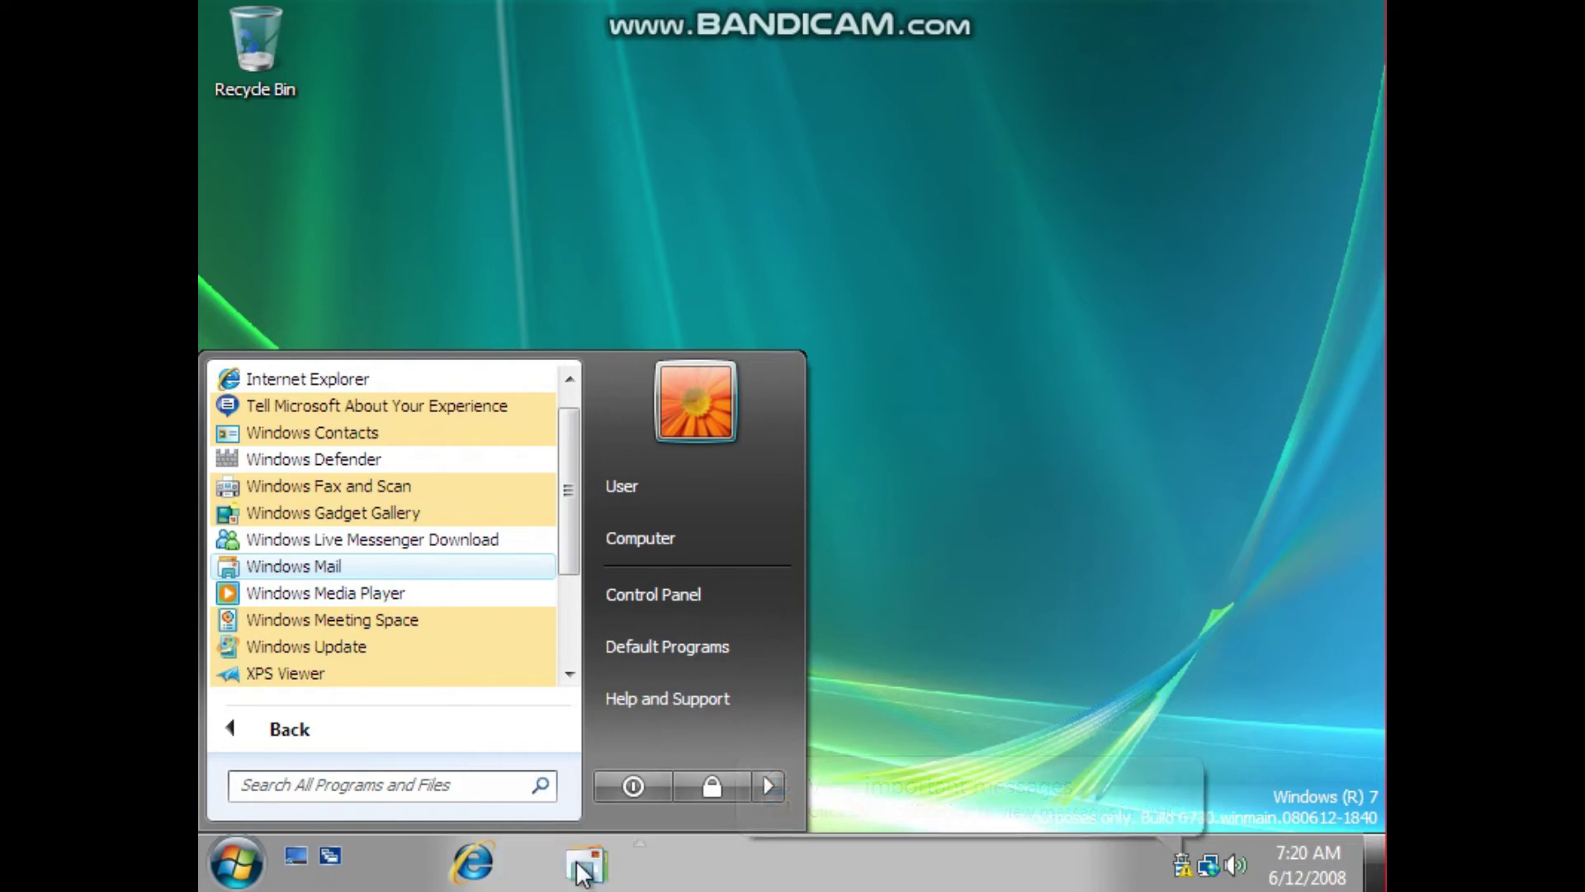
Unlock the taskbar, shift the Internet Explorer group right, and lock it again
right_click(529, 859)
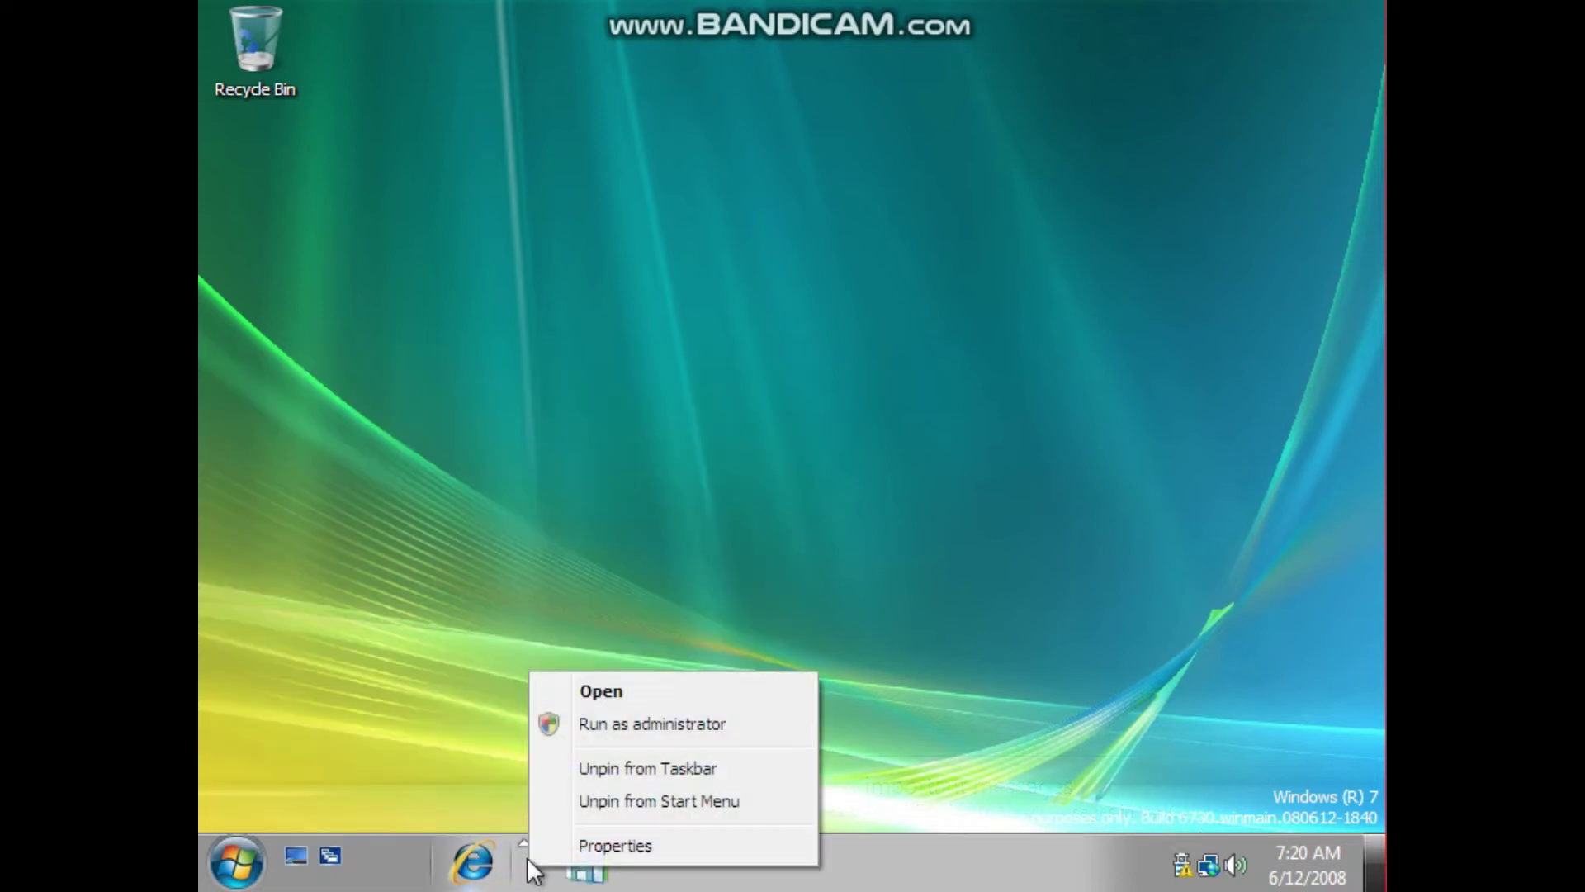
left_click(457, 714)
right_click(366, 857)
left_click(389, 806)
left_click_drag(432, 862, 467, 860)
right_click(443, 867)
left_click(459, 807)
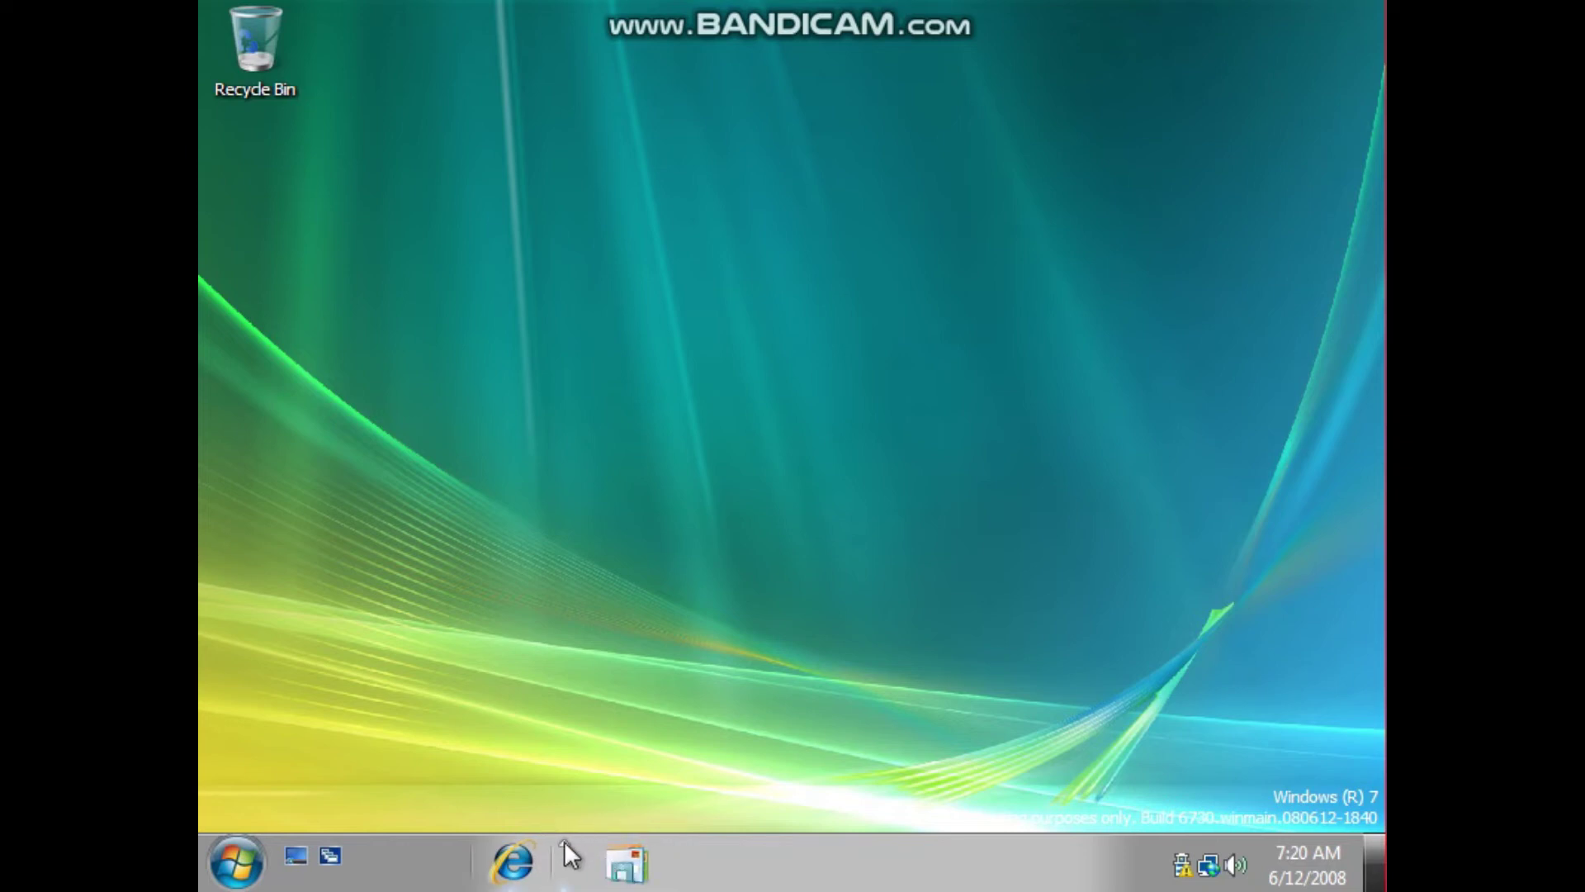
Check the jump lists for the pinned Internet Explorer and Windows Mail icons
right_click(564, 842)
left_click(571, 844)
left_click(681, 840)
left_click(674, 844)
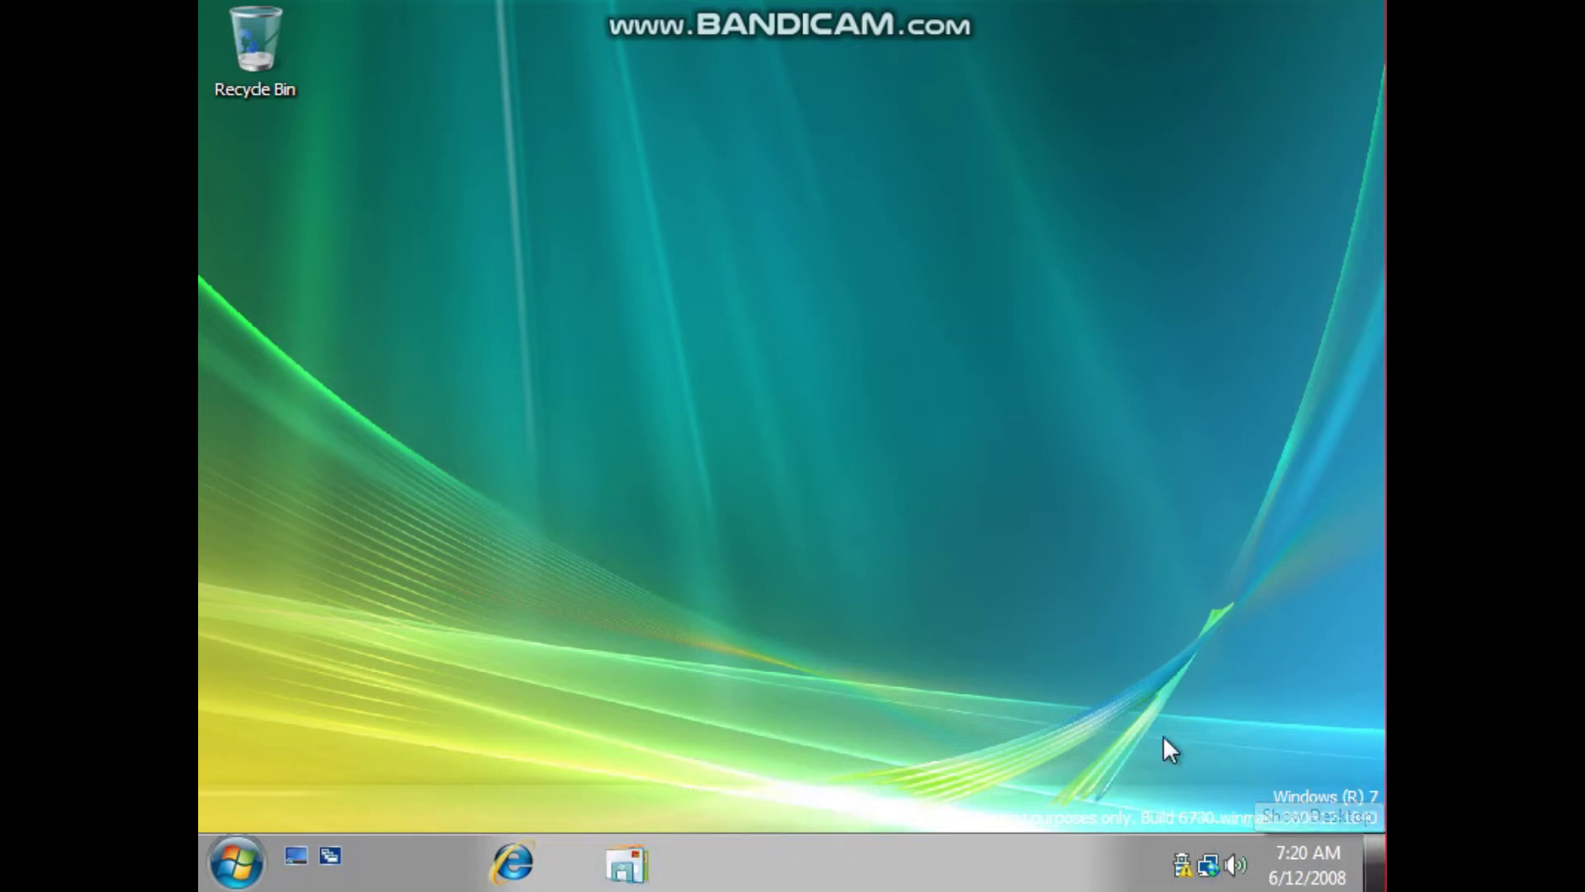
right_click(702, 300)
left_click(570, 280)
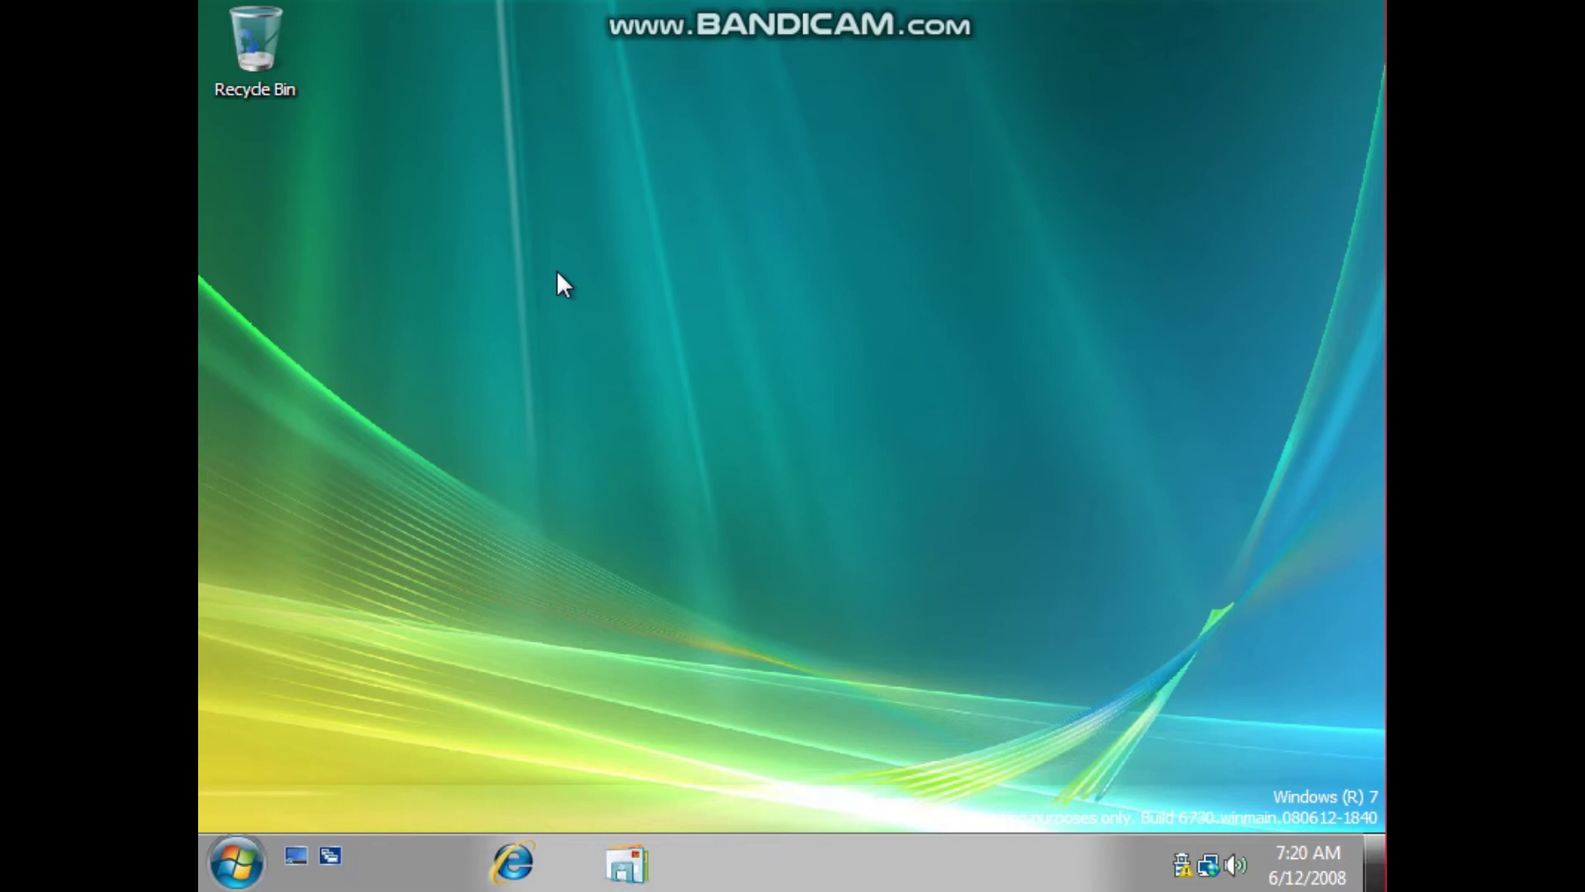
Open the User folder, minimize and restore it from the taskbar, then close it
left_click(250, 843)
left_click(314, 682)
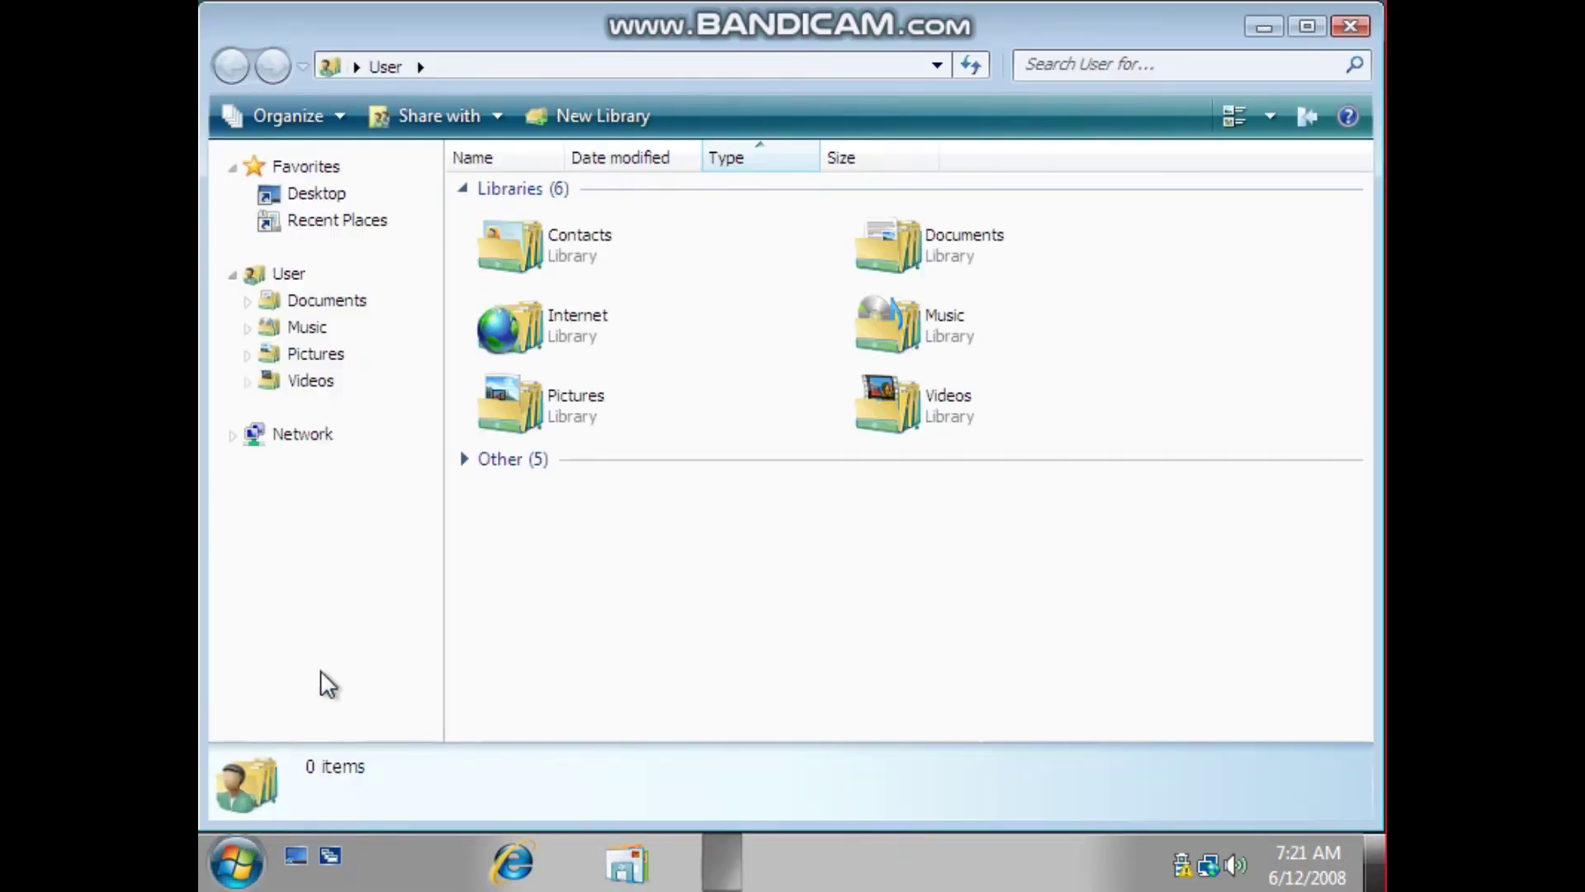
right_click(737, 860)
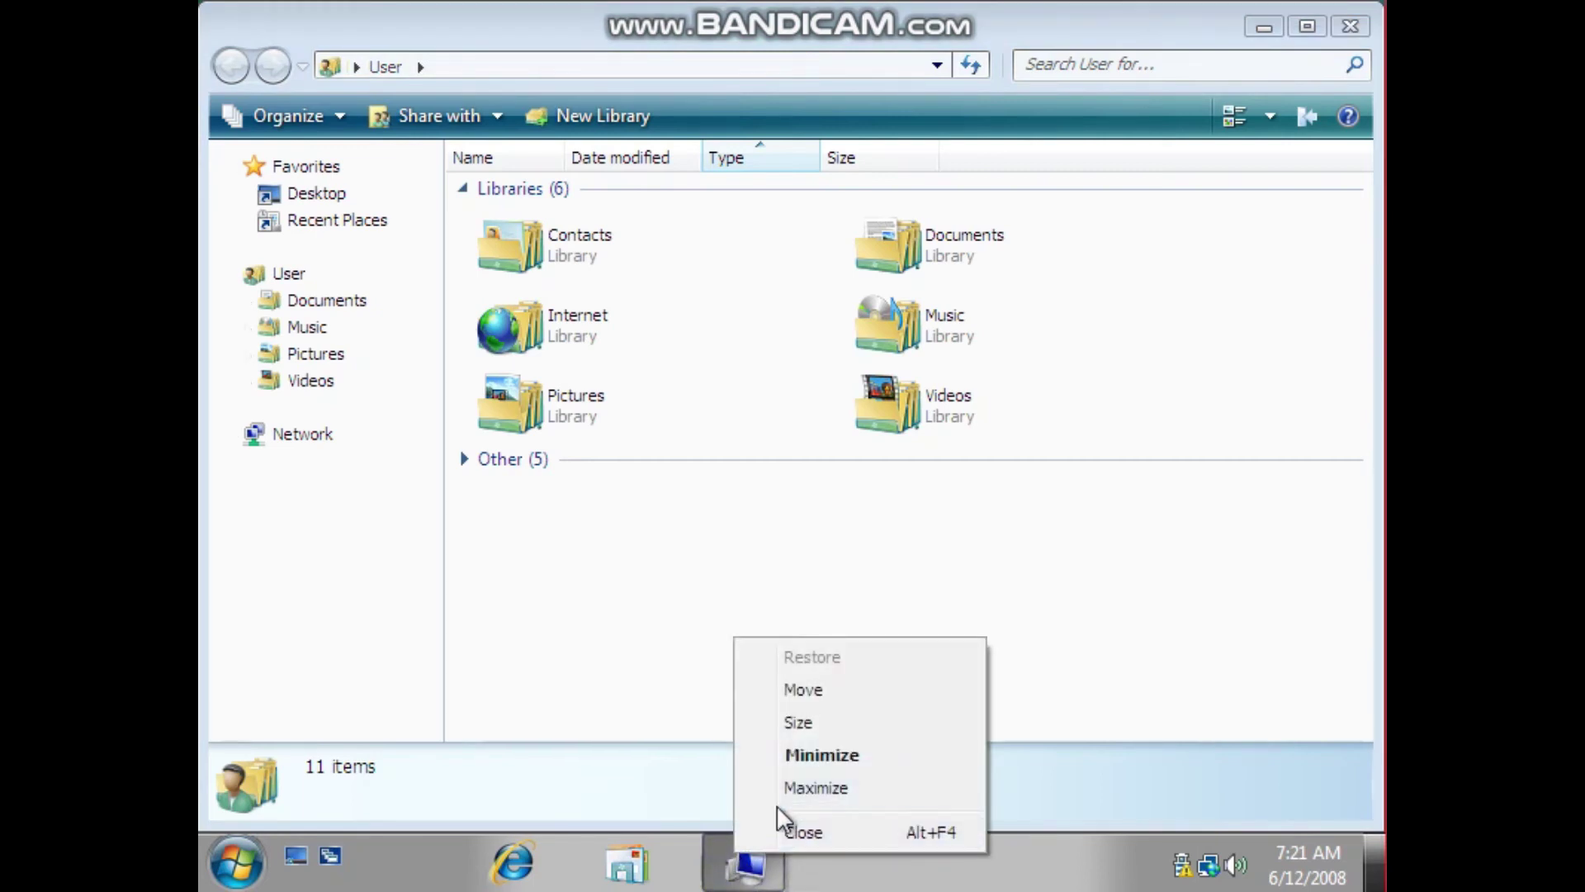
left_click(747, 867)
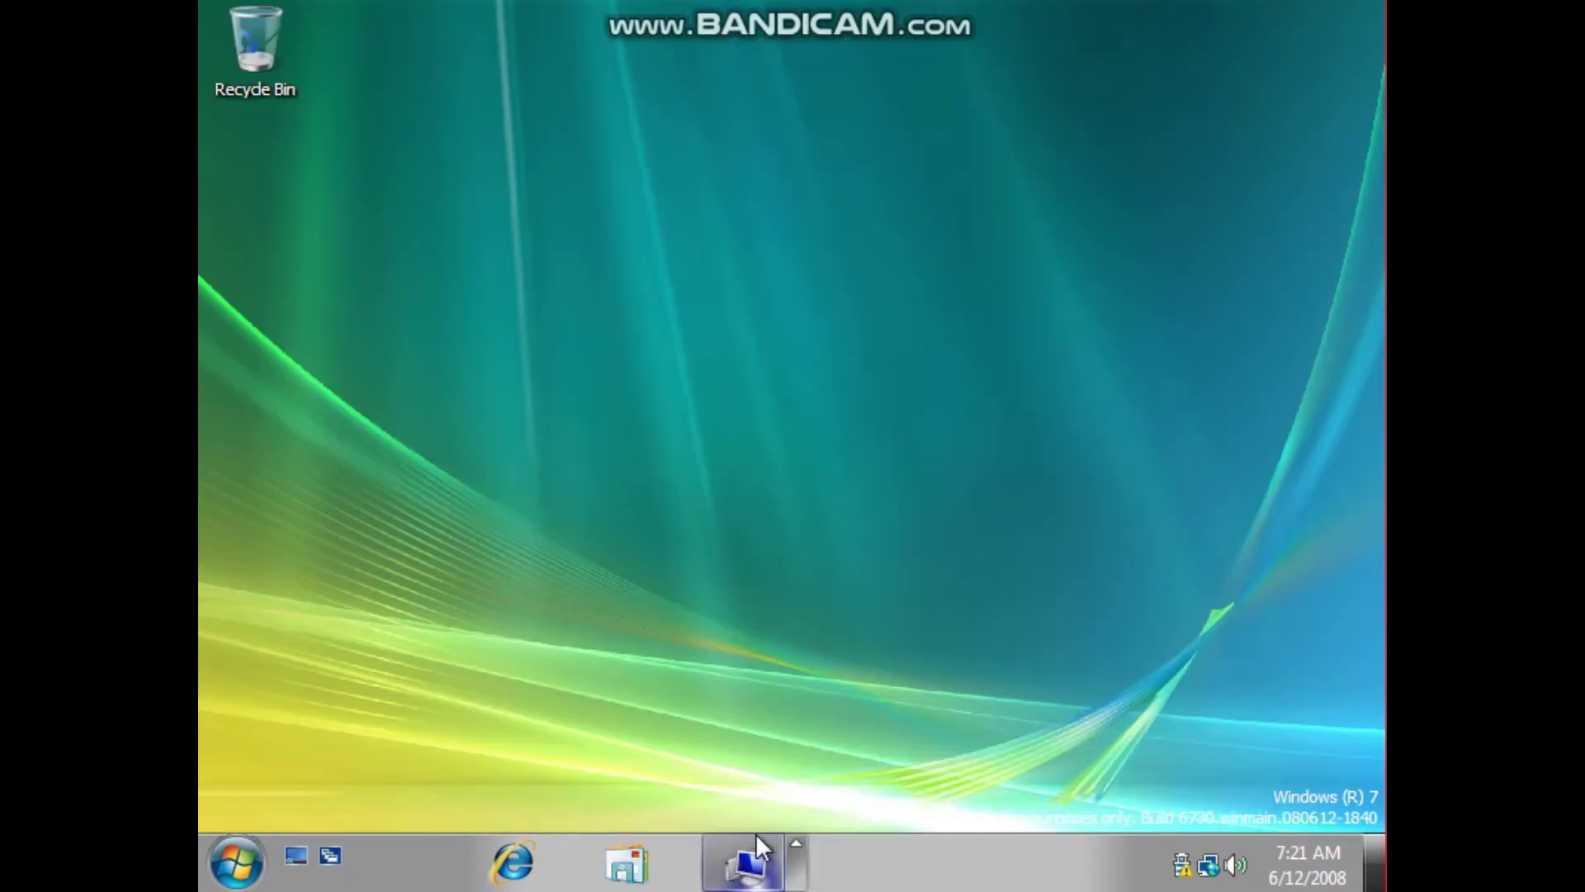
left_click(747, 863)
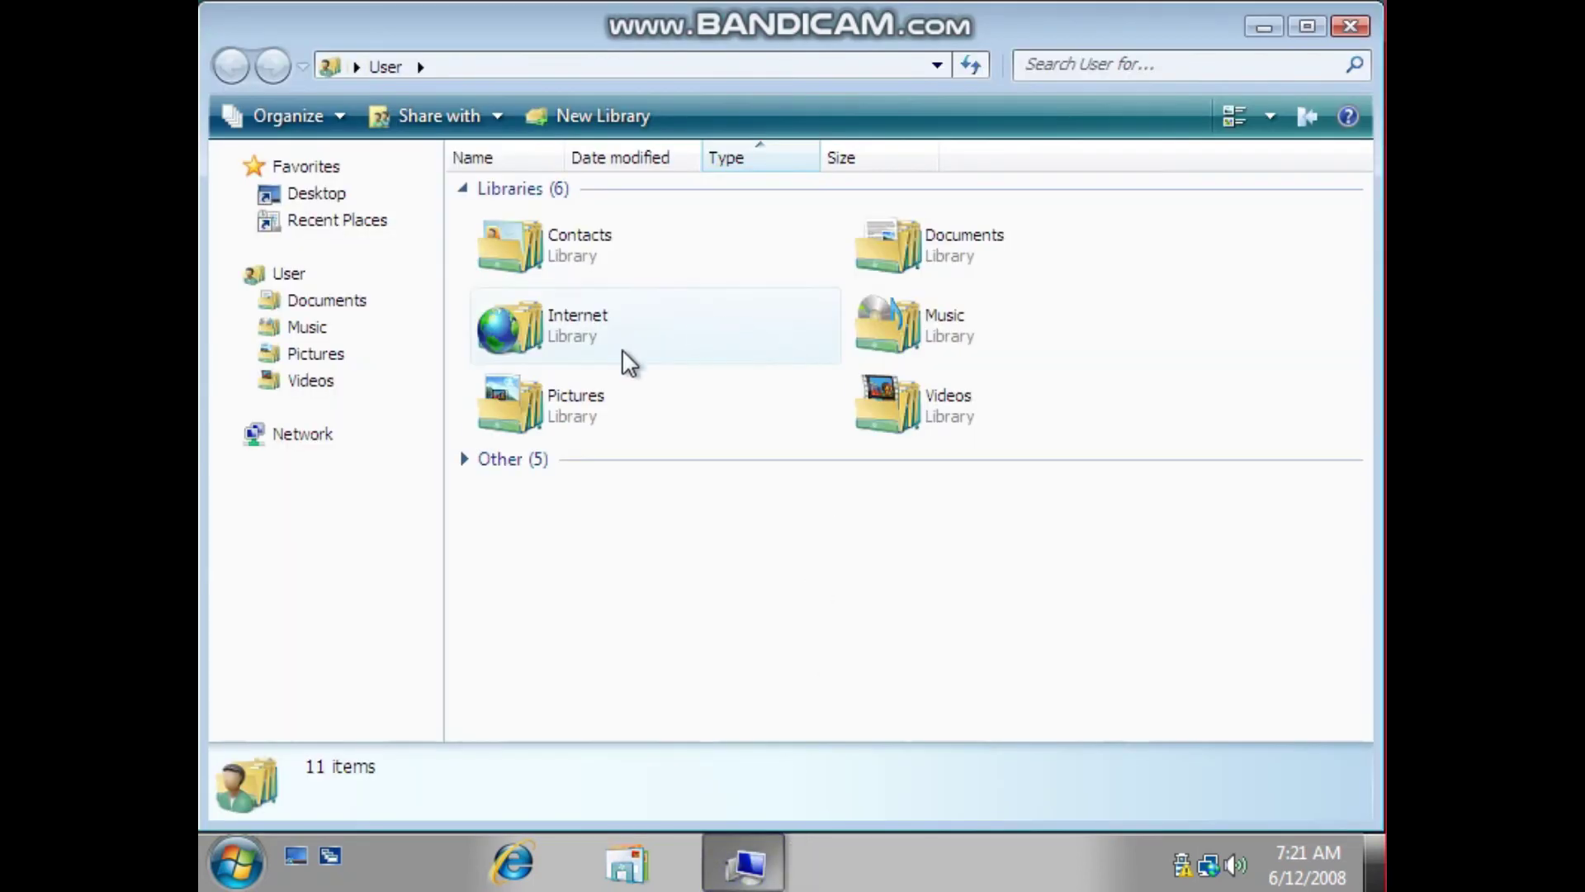
left_click(1346, 31)
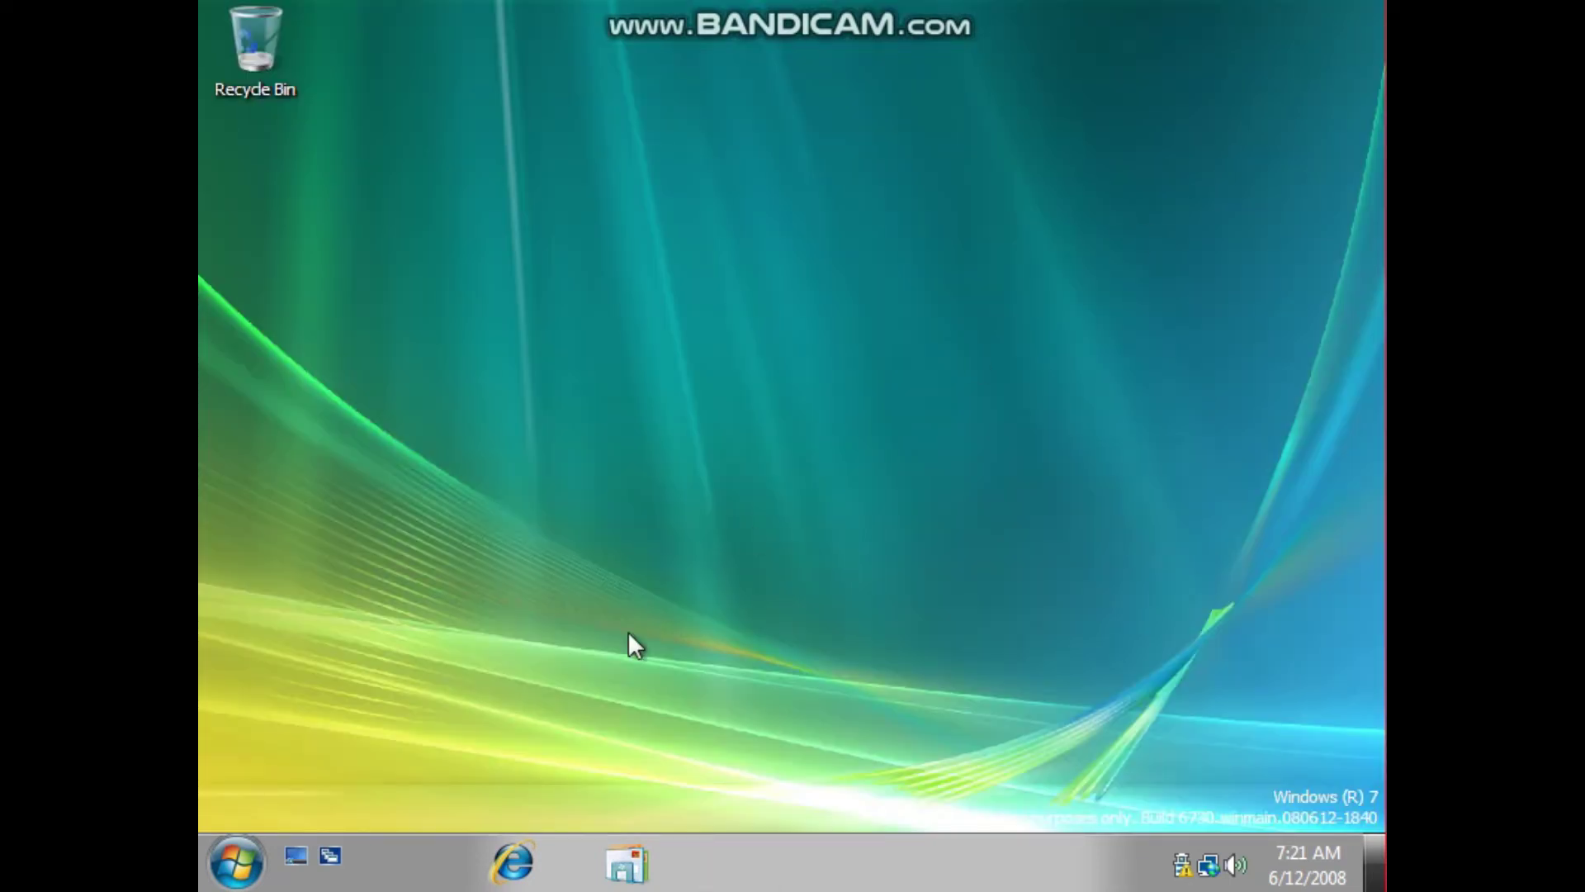
left_click(248, 845)
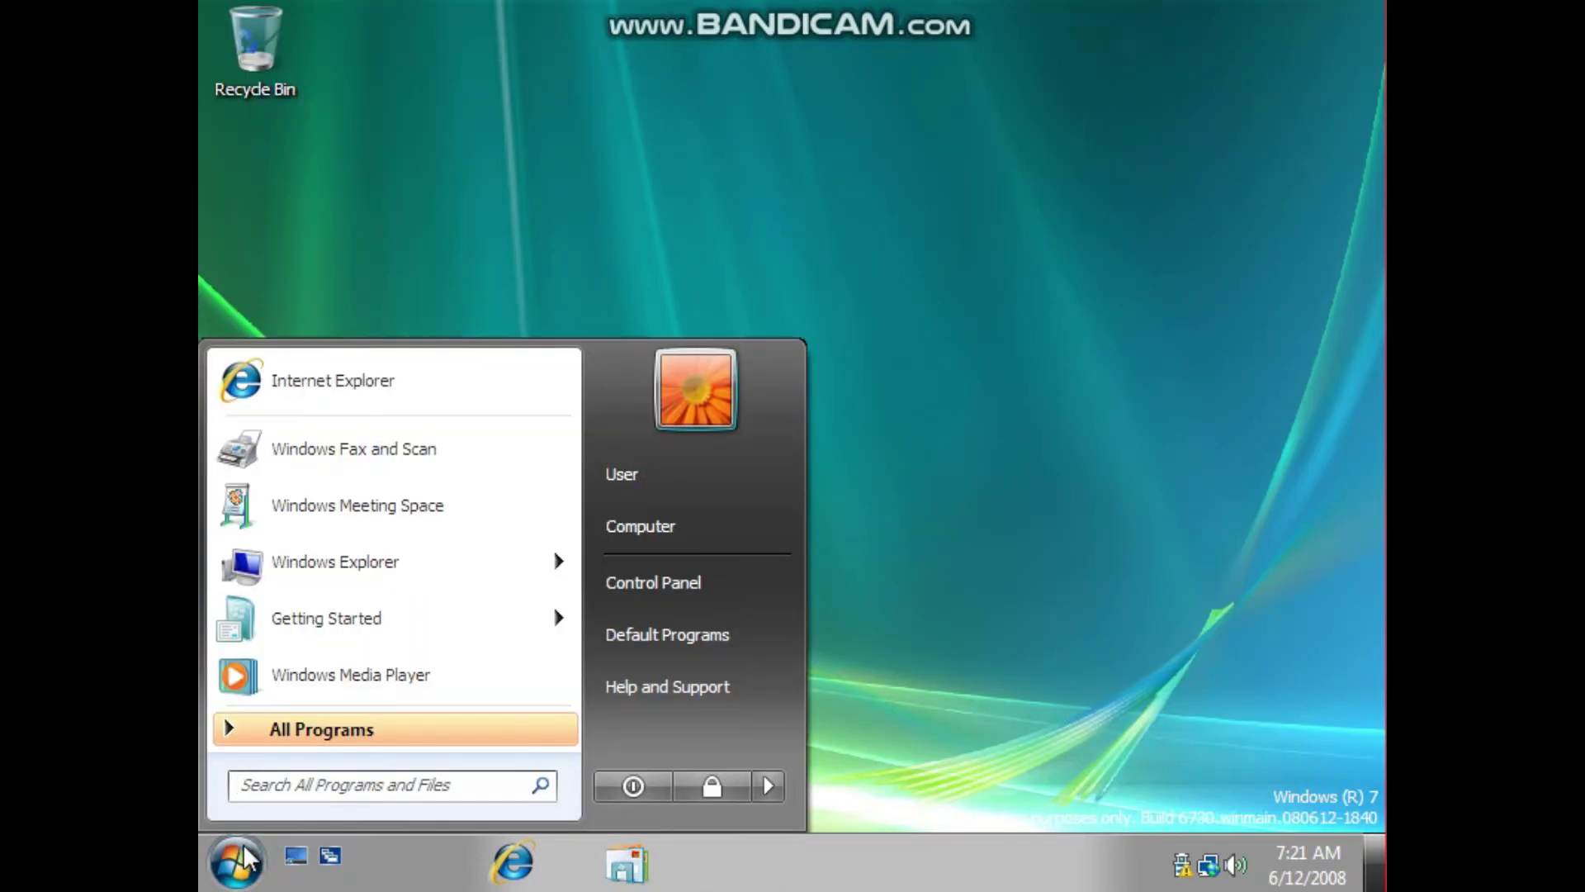
From Computer, browse through the User folder and Music library to Videos
left_click(640, 529)
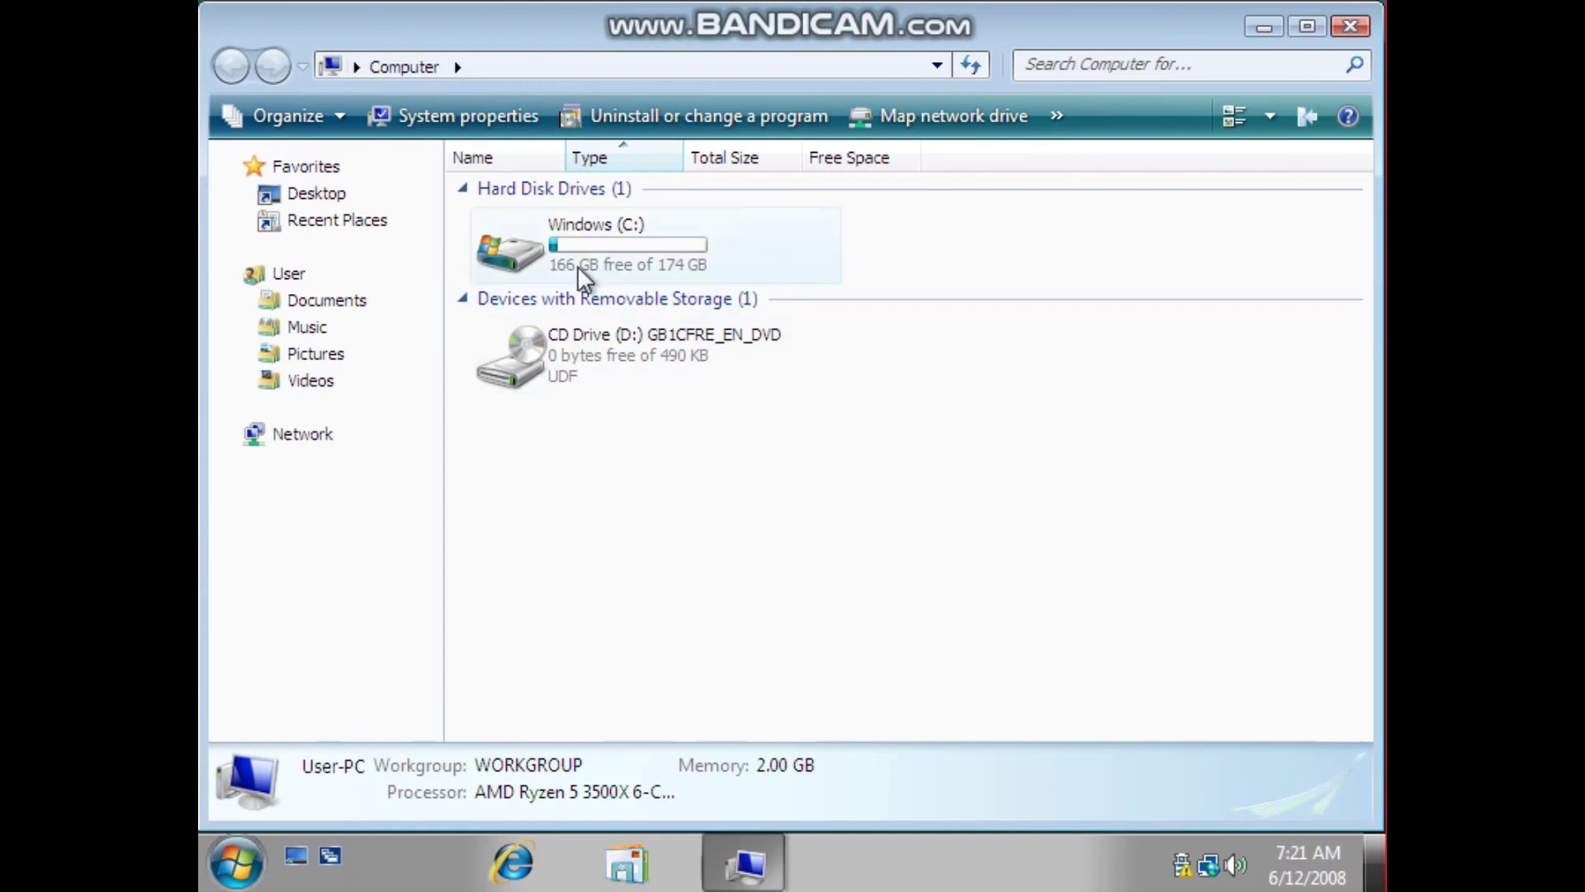
left_click(290, 275)
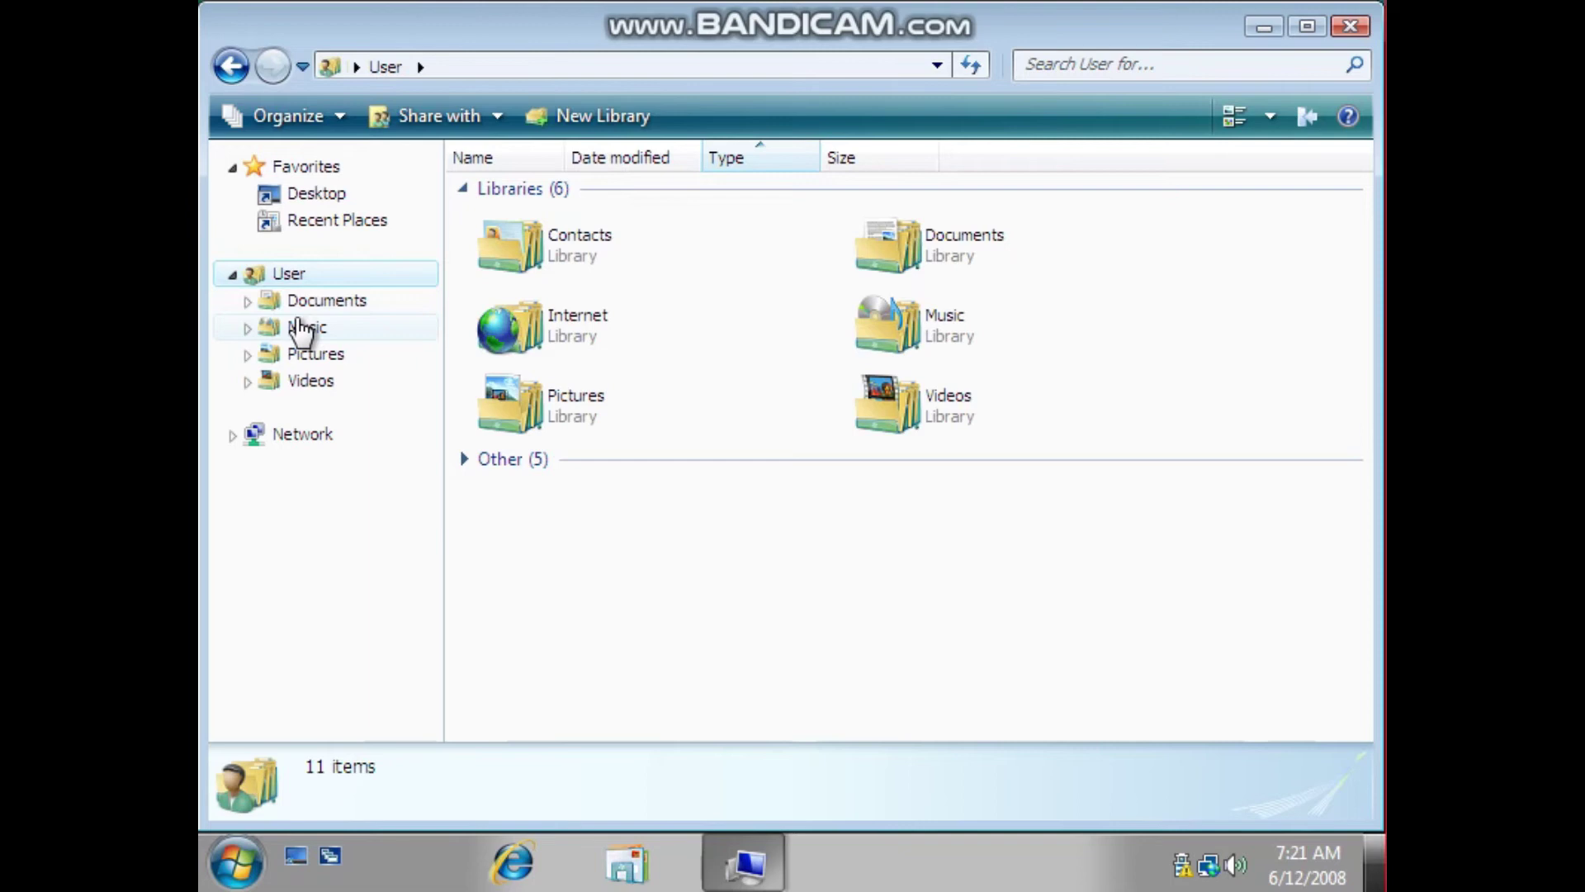
left_click(301, 329)
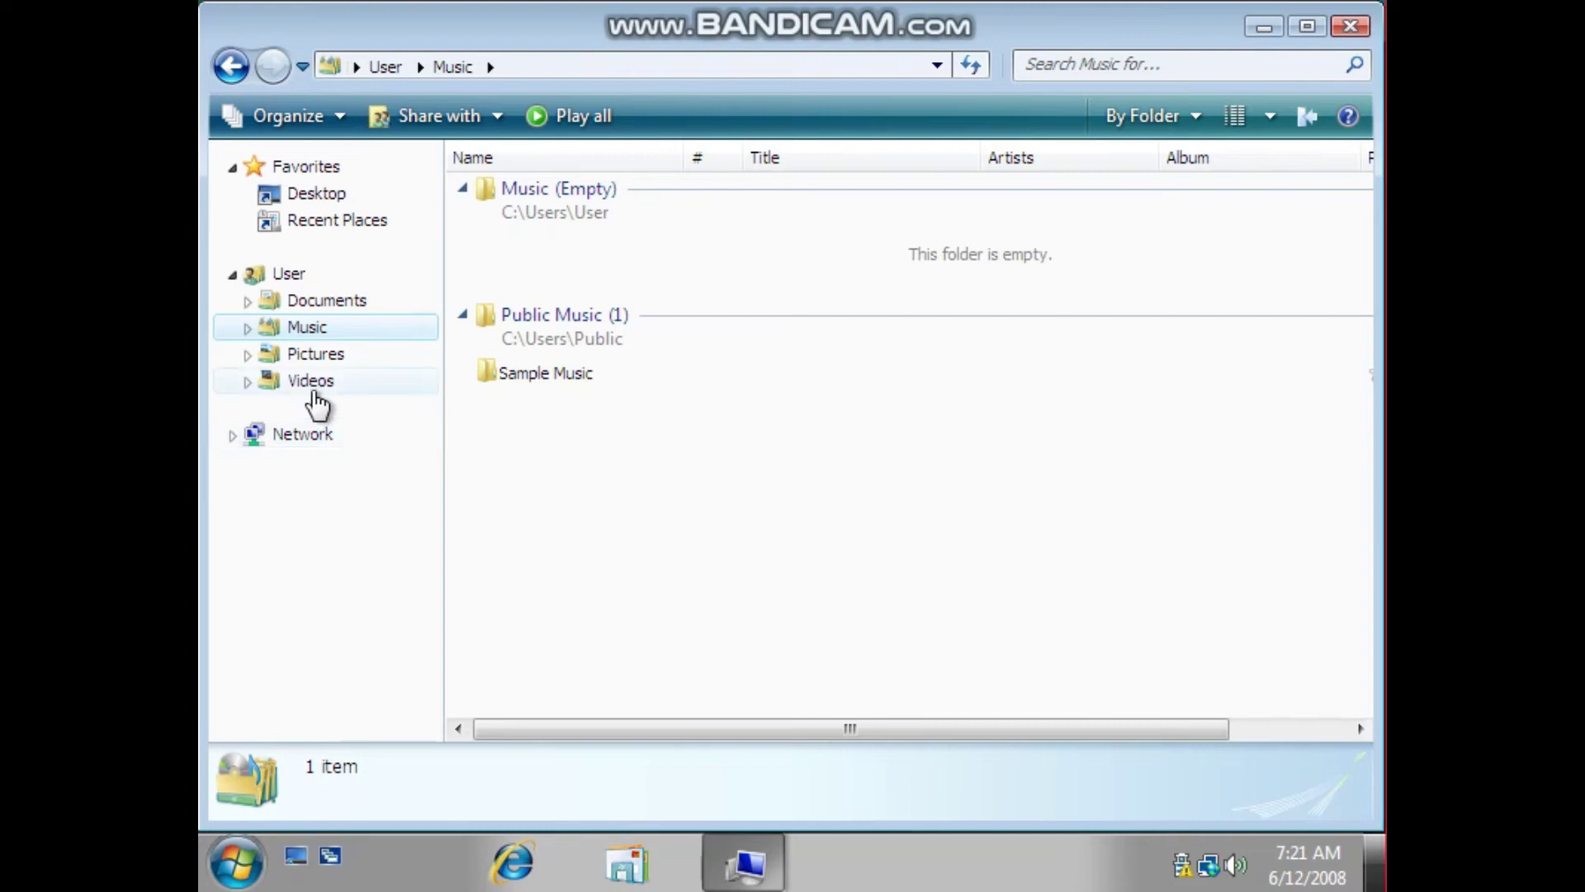
left_click(316, 392)
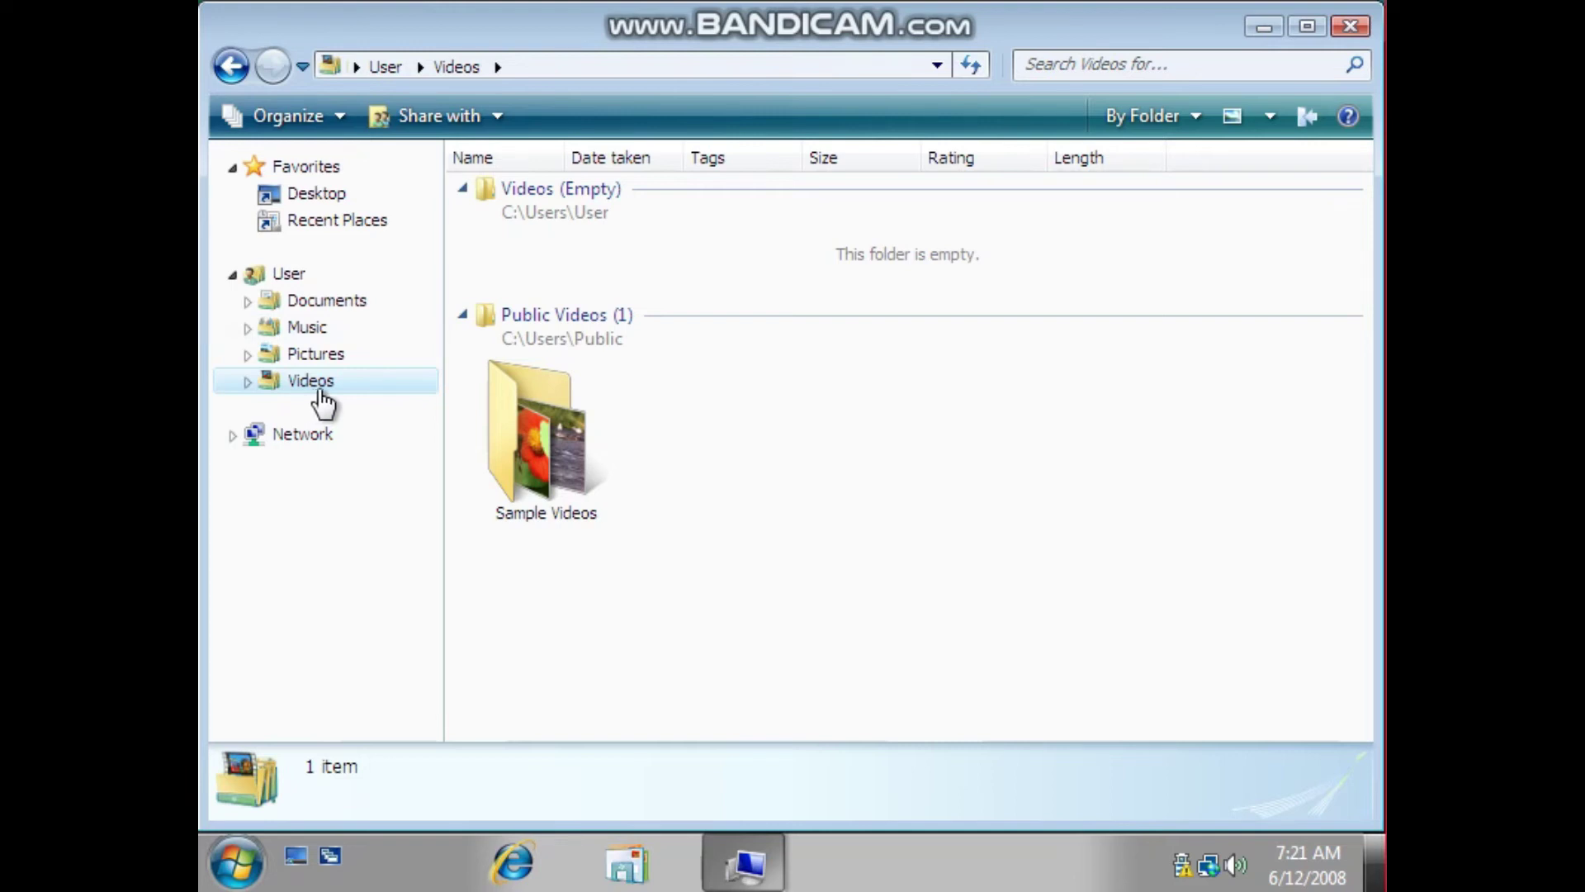
Play the Bear sample video with Media Player's Express Settings, then close player and folder
double_click(529, 441)
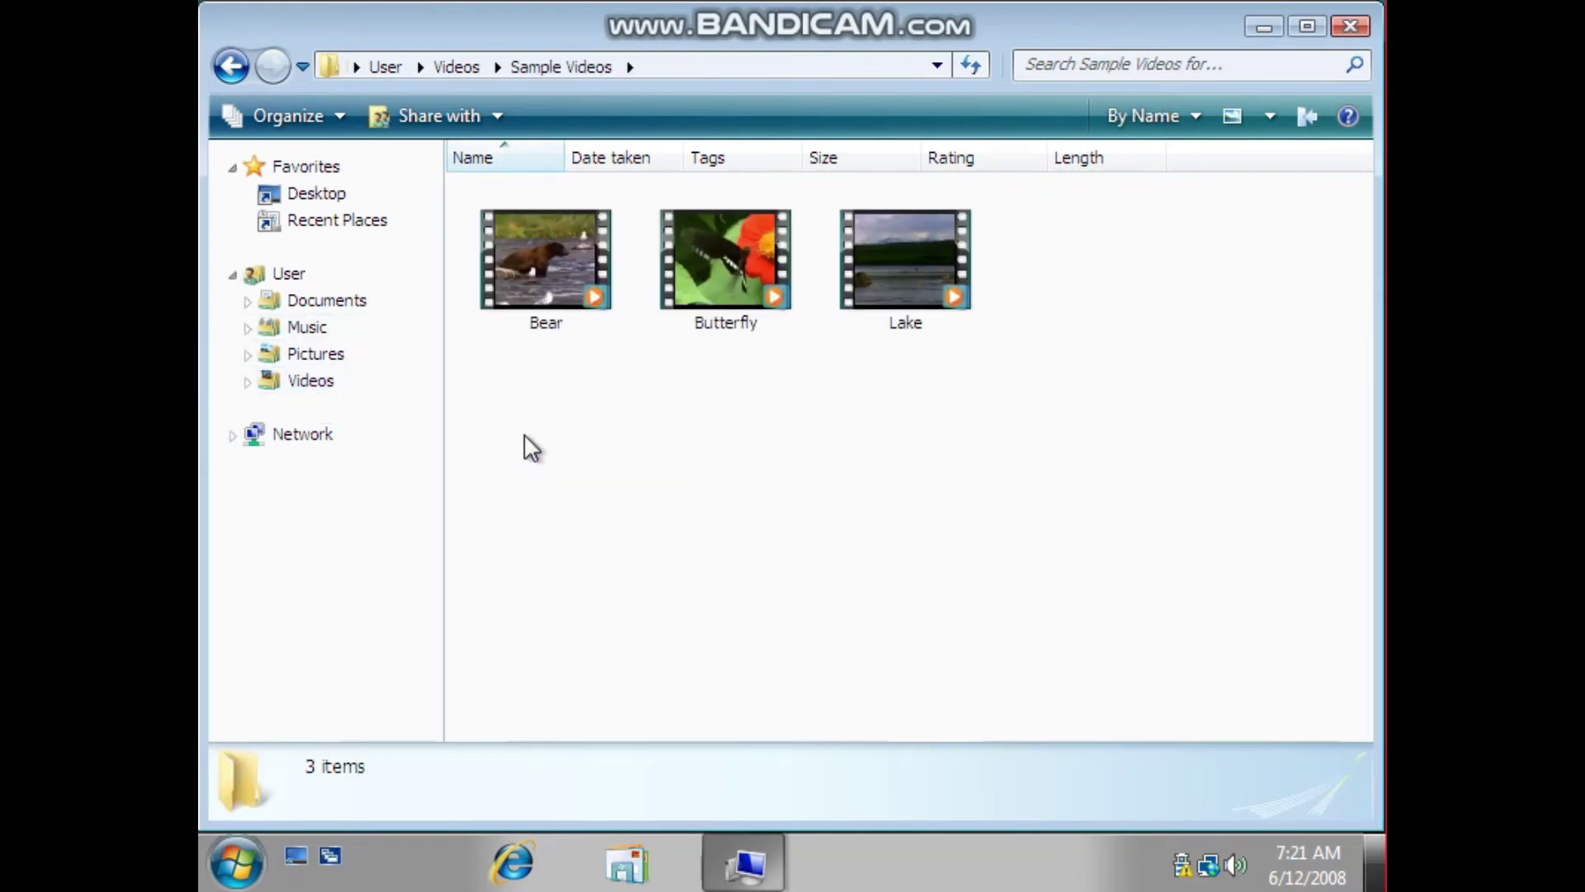
double_click(538, 300)
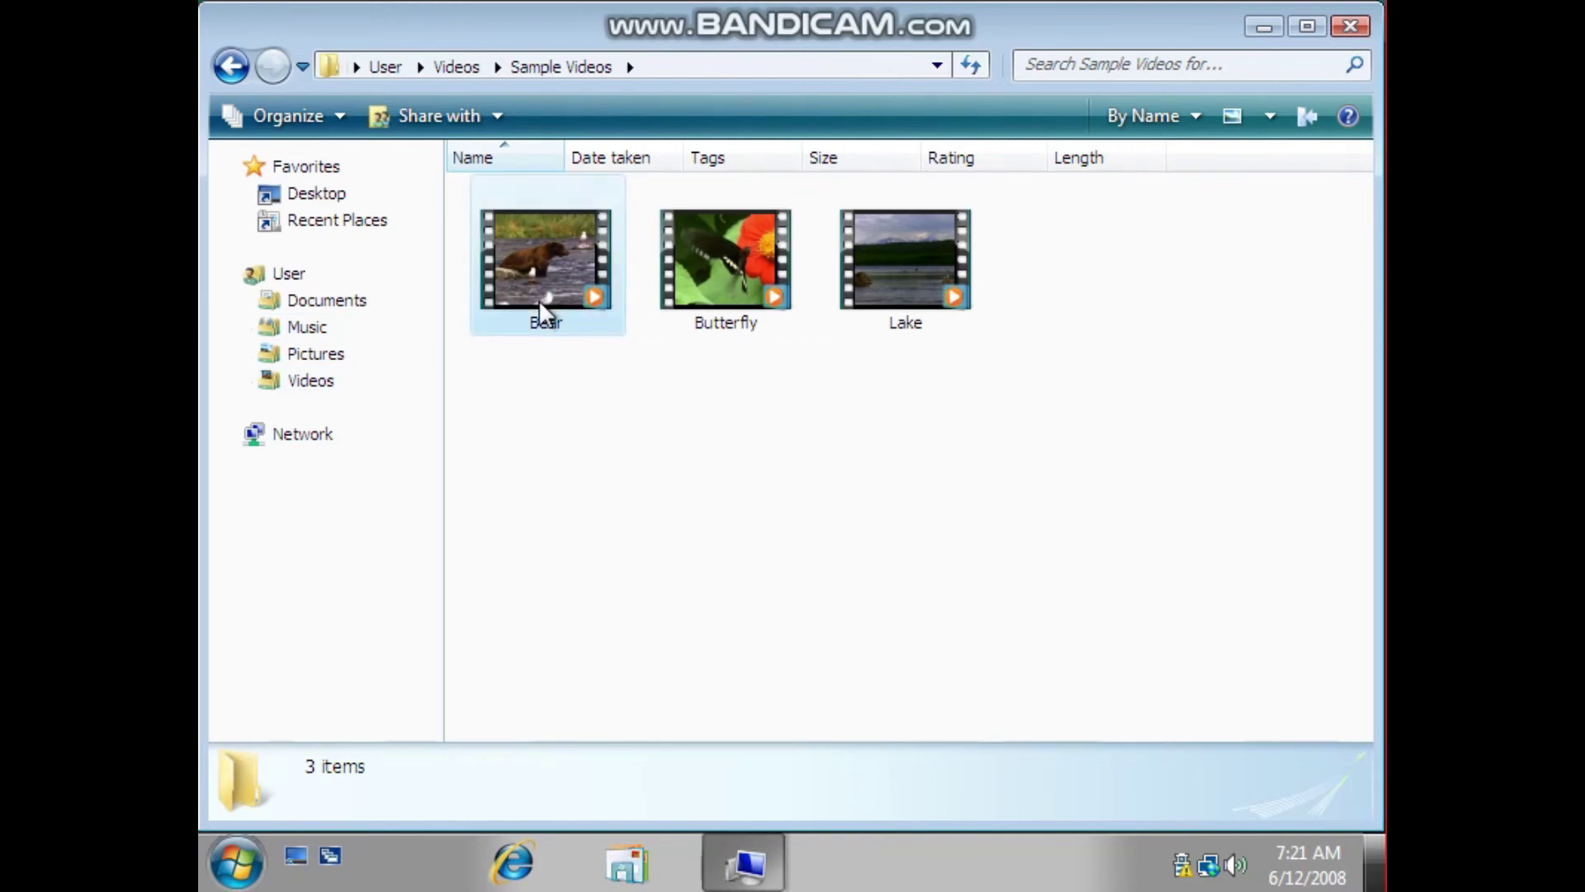
left_click(522, 390)
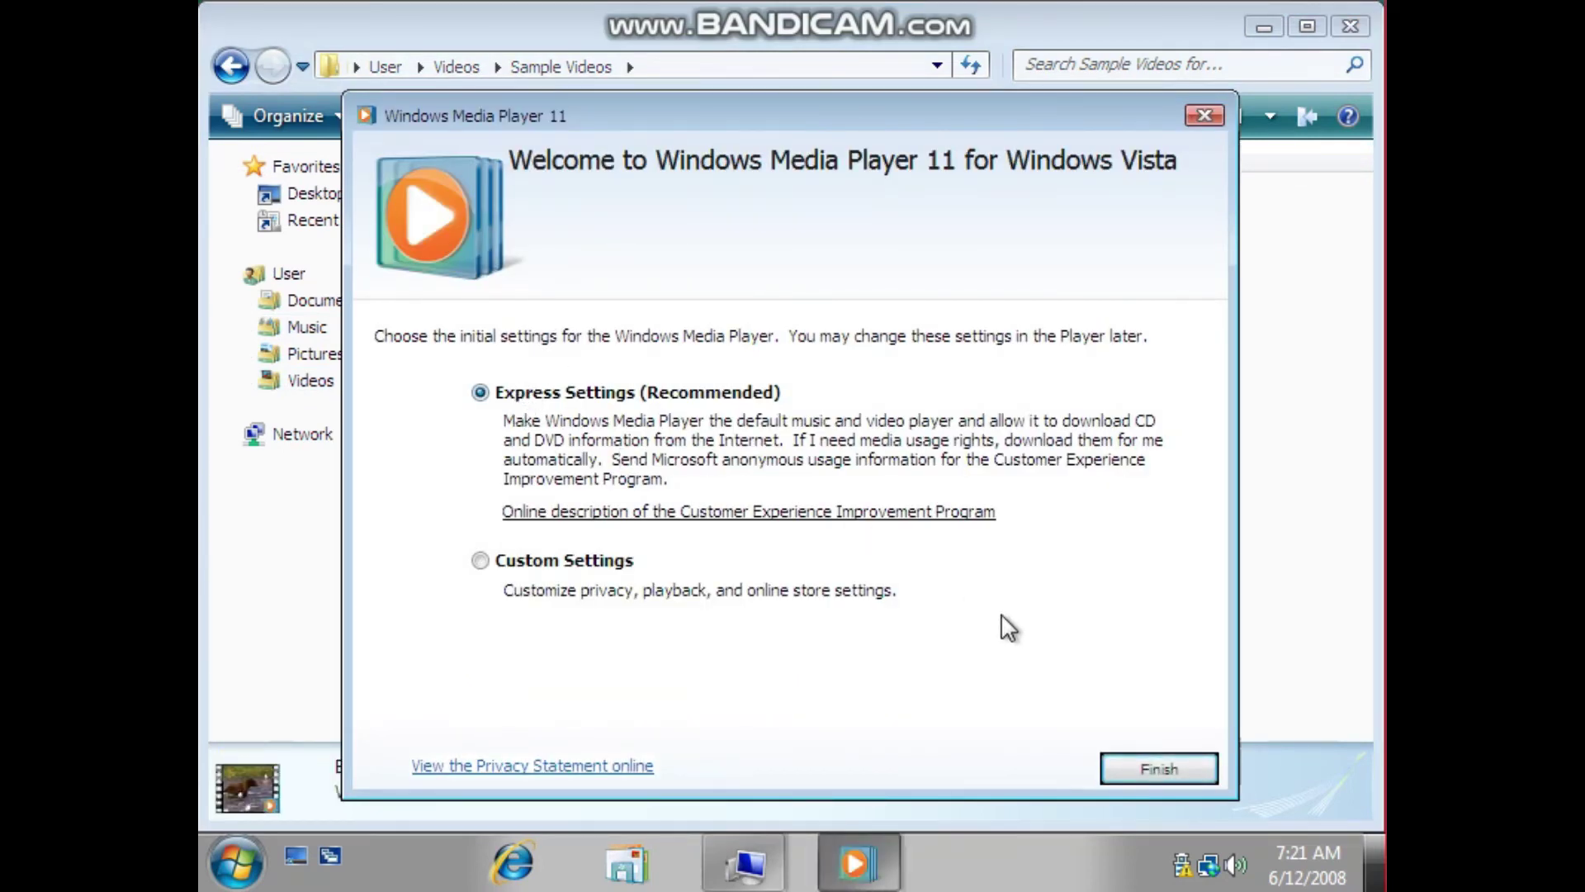
left_click(1153, 768)
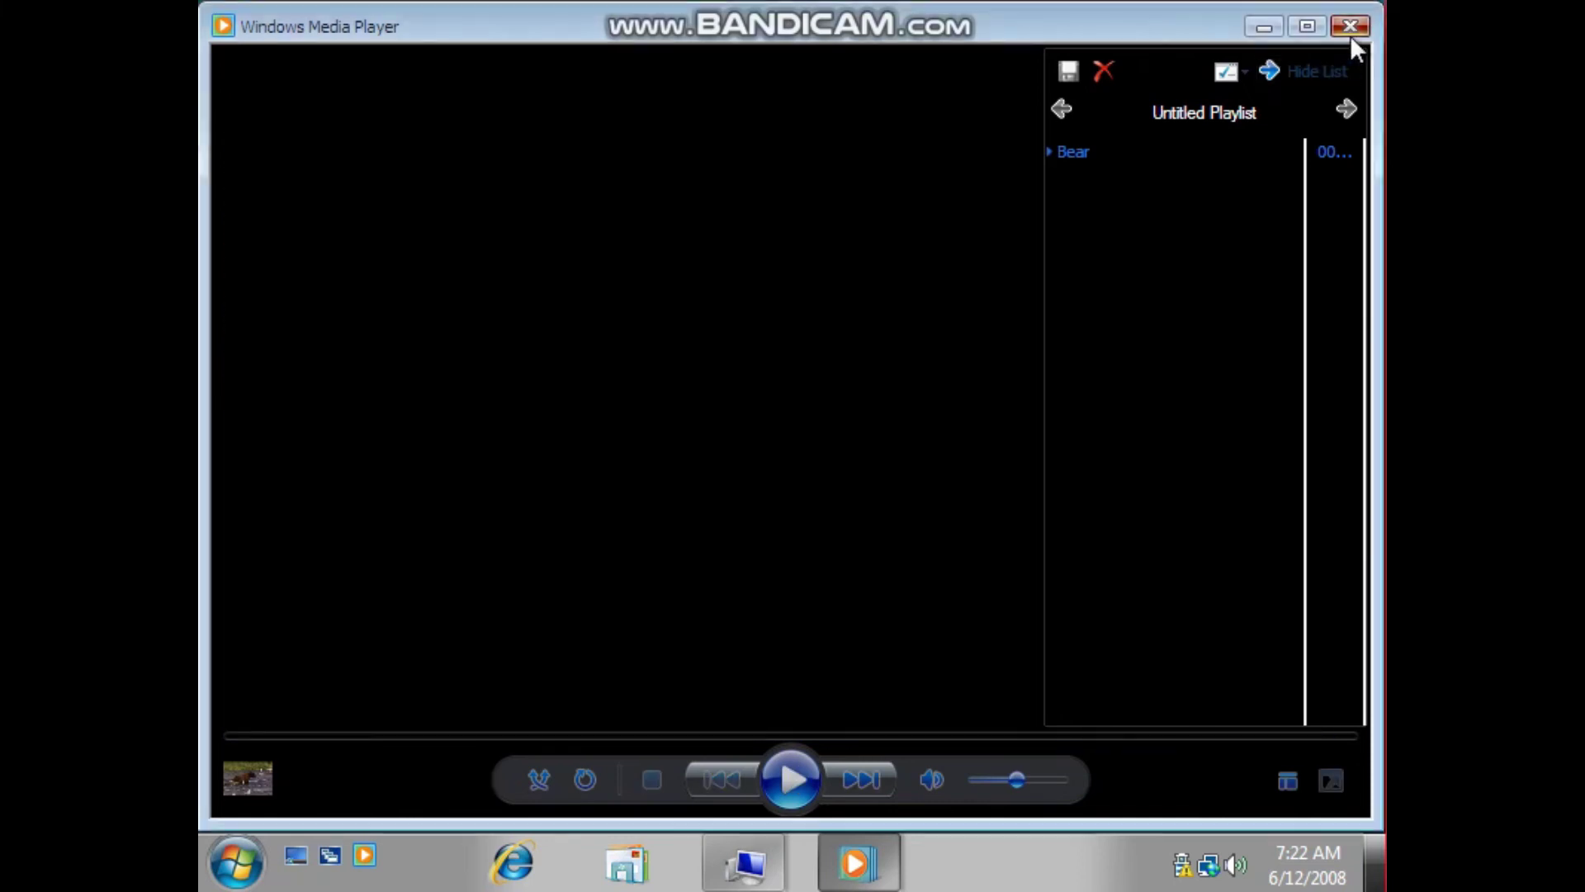
left_click(1350, 28)
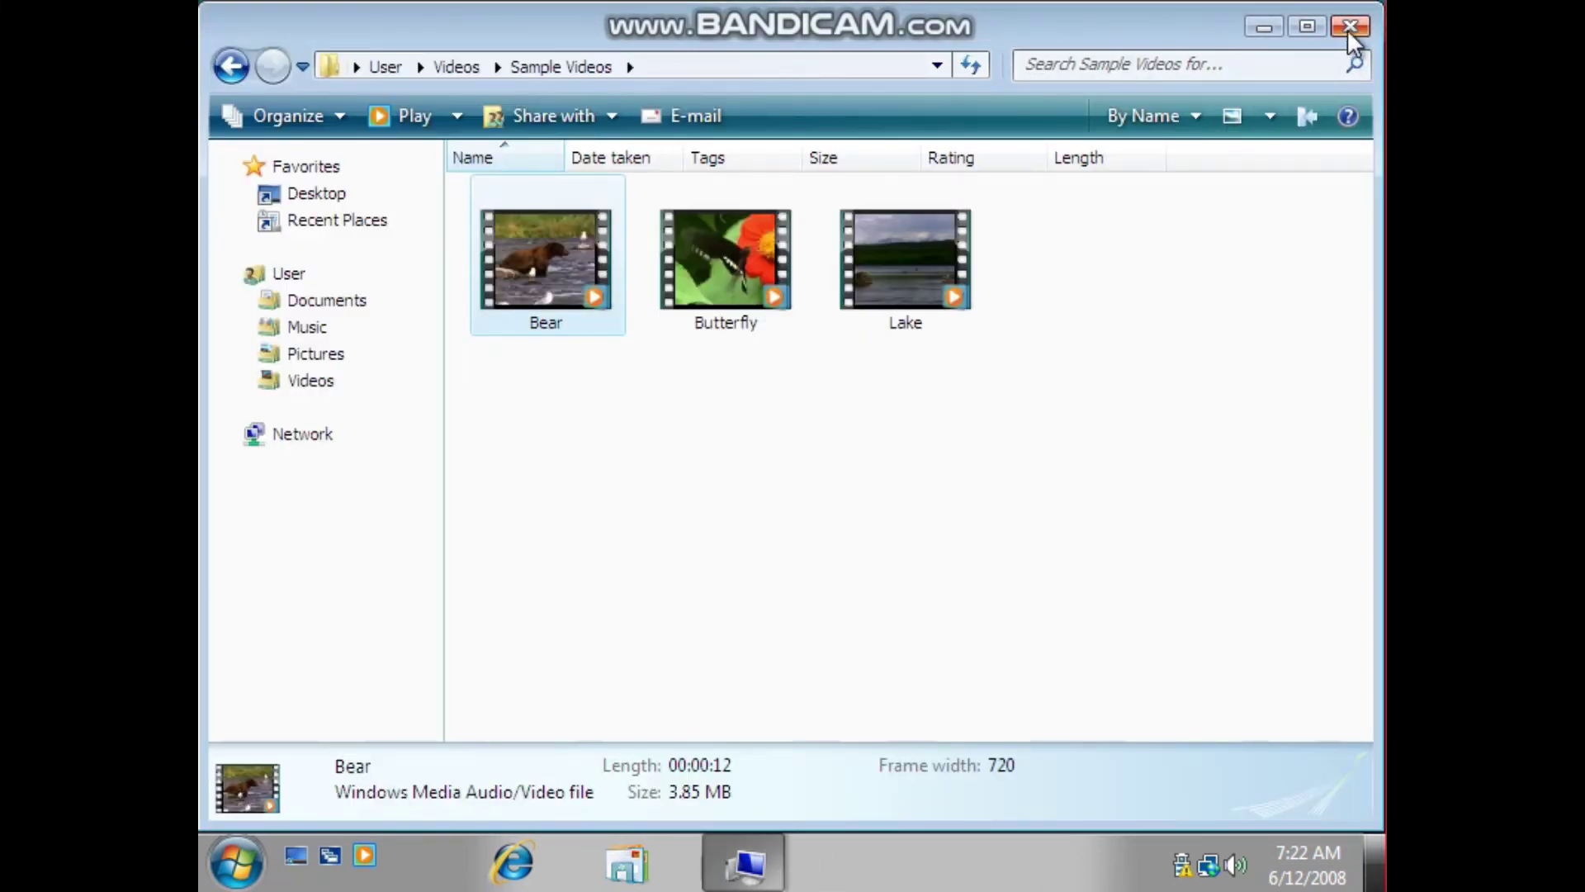
left_click(1349, 27)
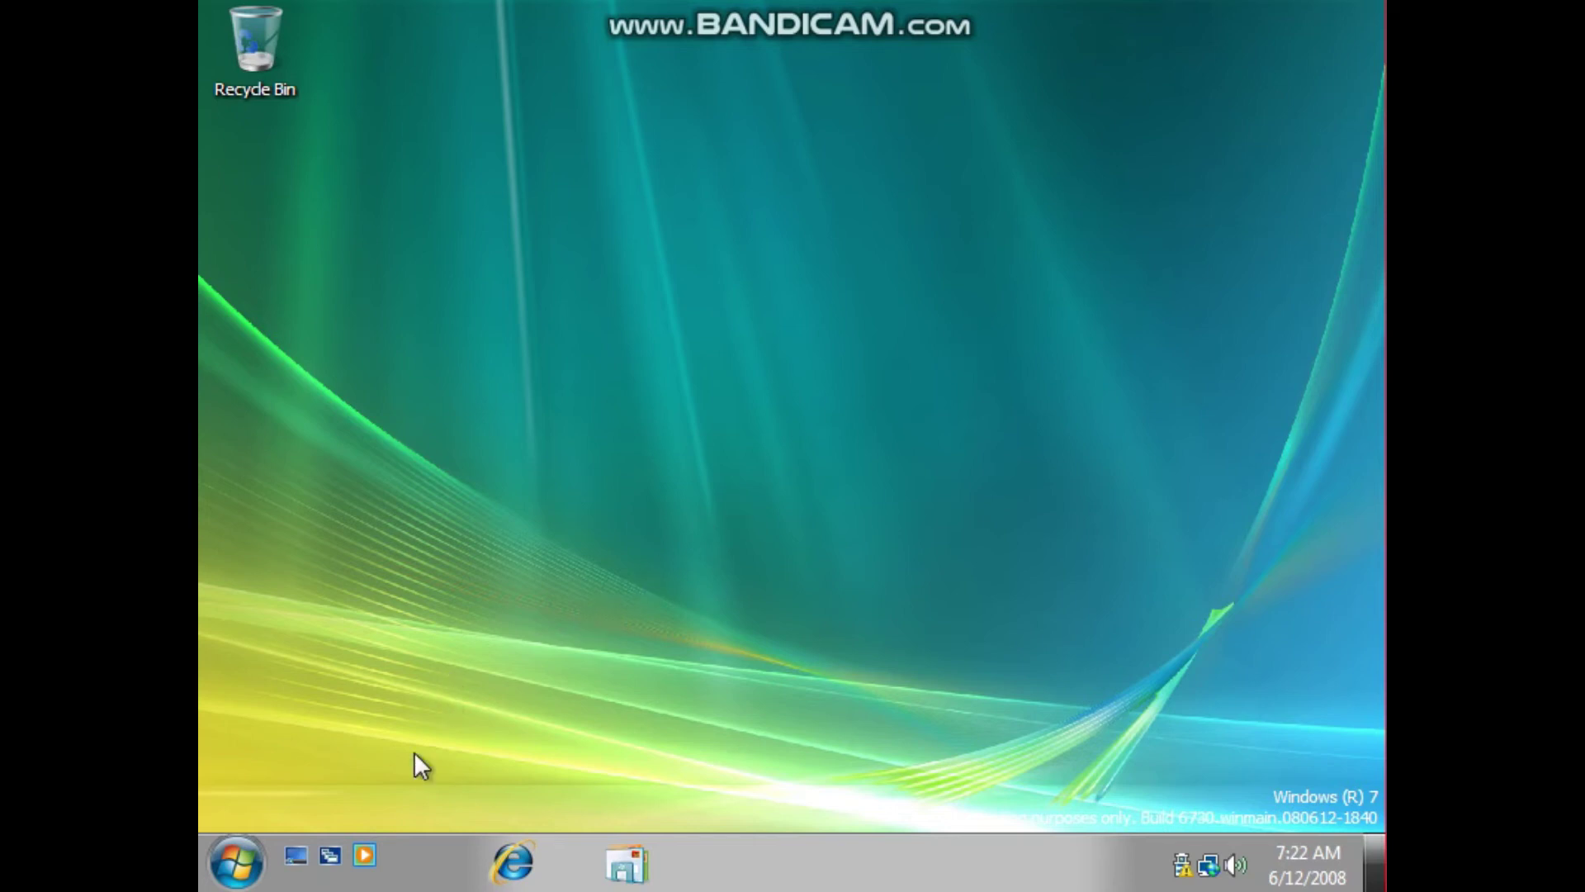
left_click(235, 863)
left_click_drag(381, 403, 281, 855)
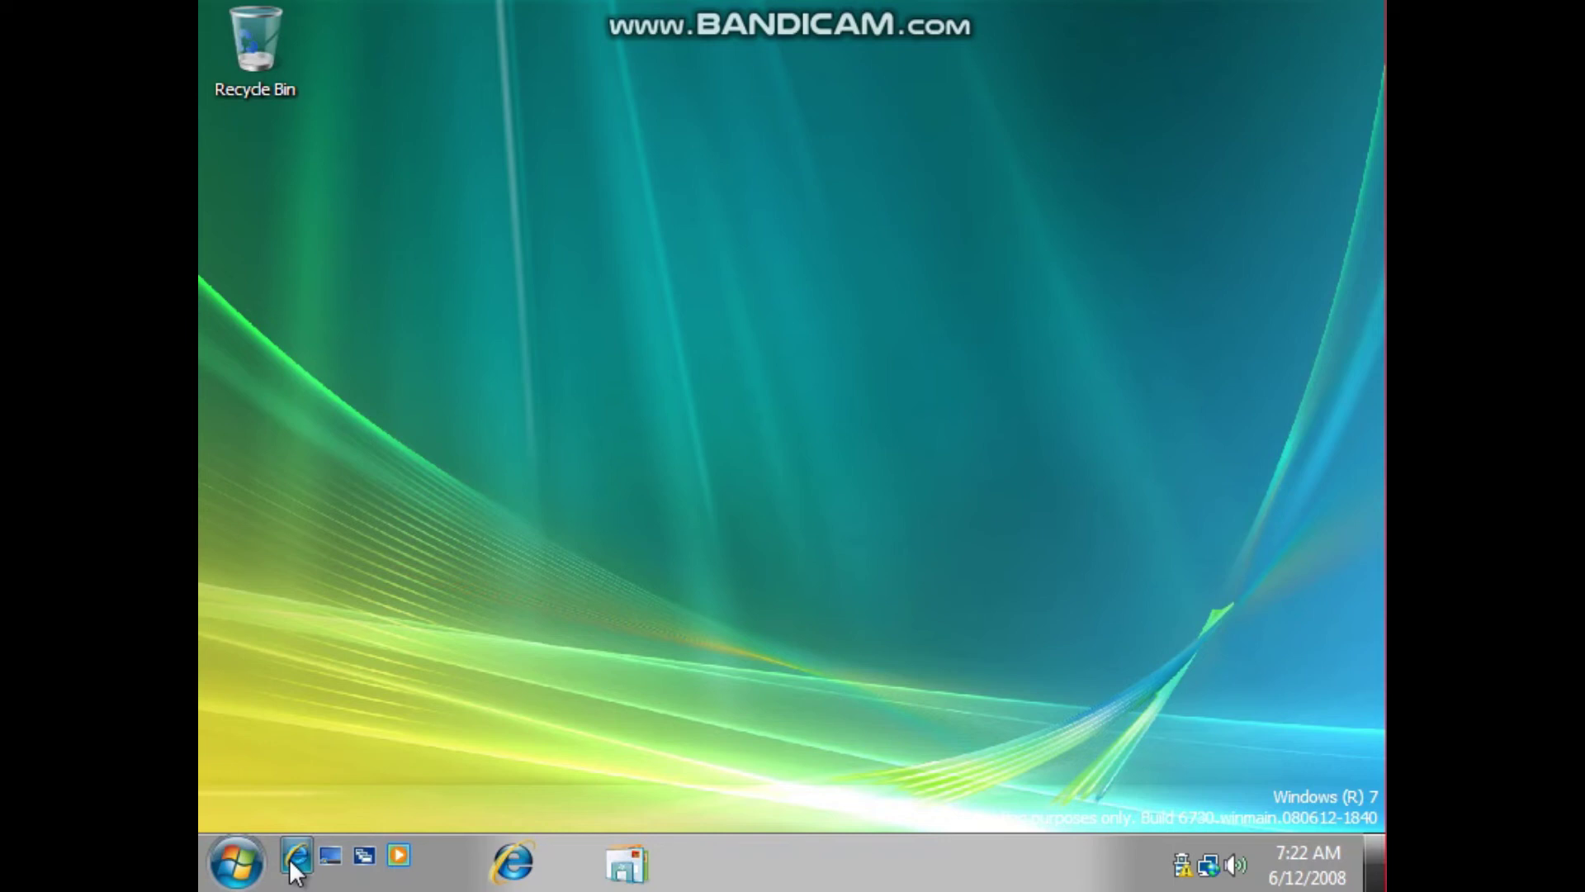
left_click(512, 863)
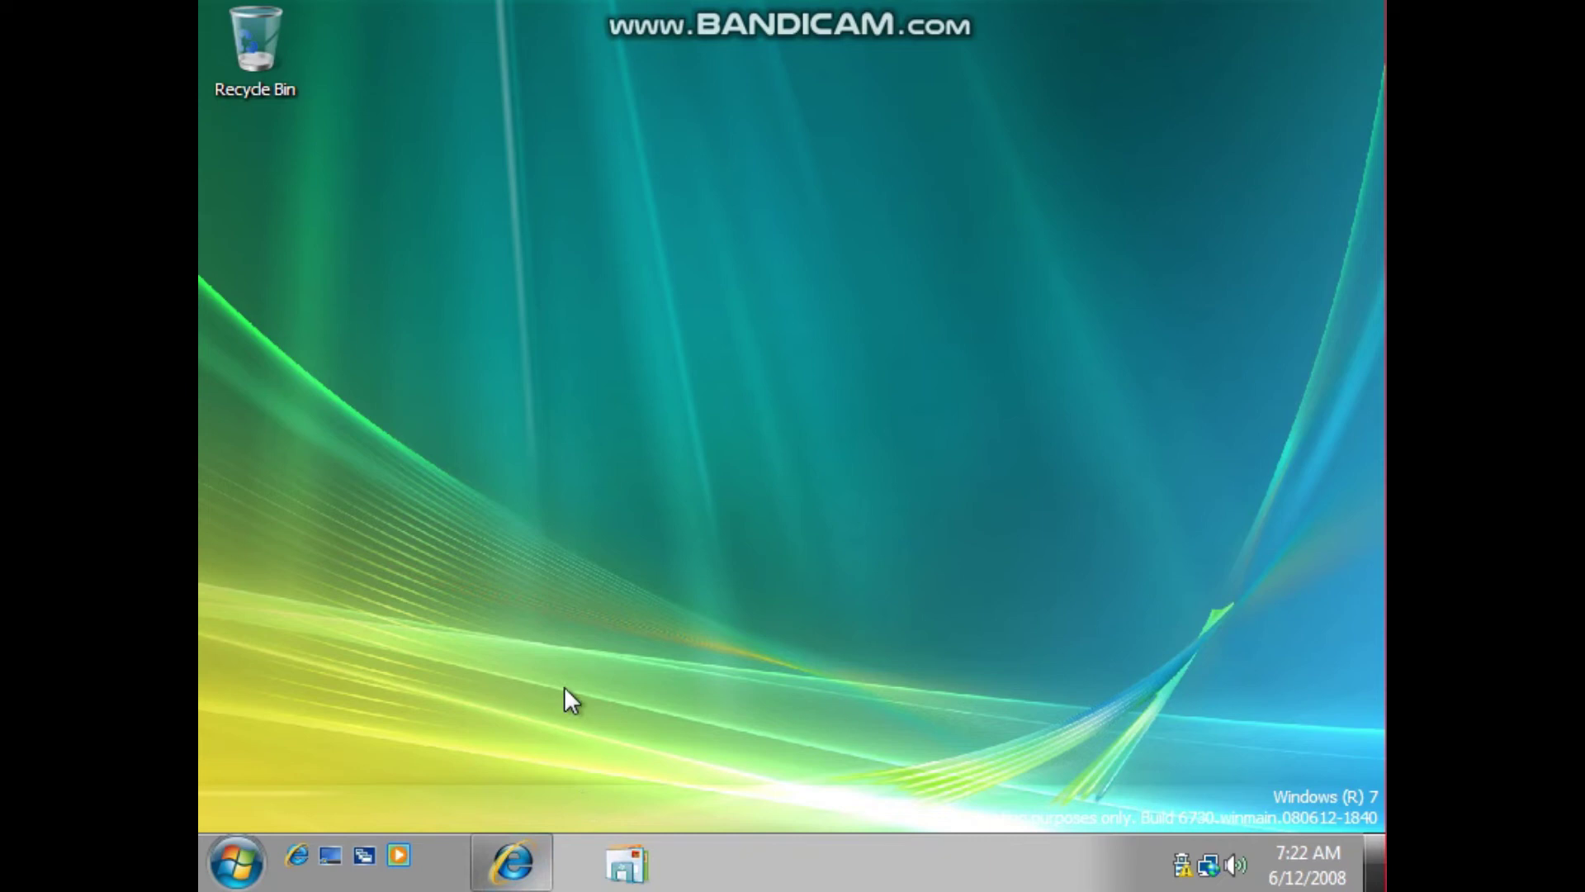
key("ctrl+alt+Delete")
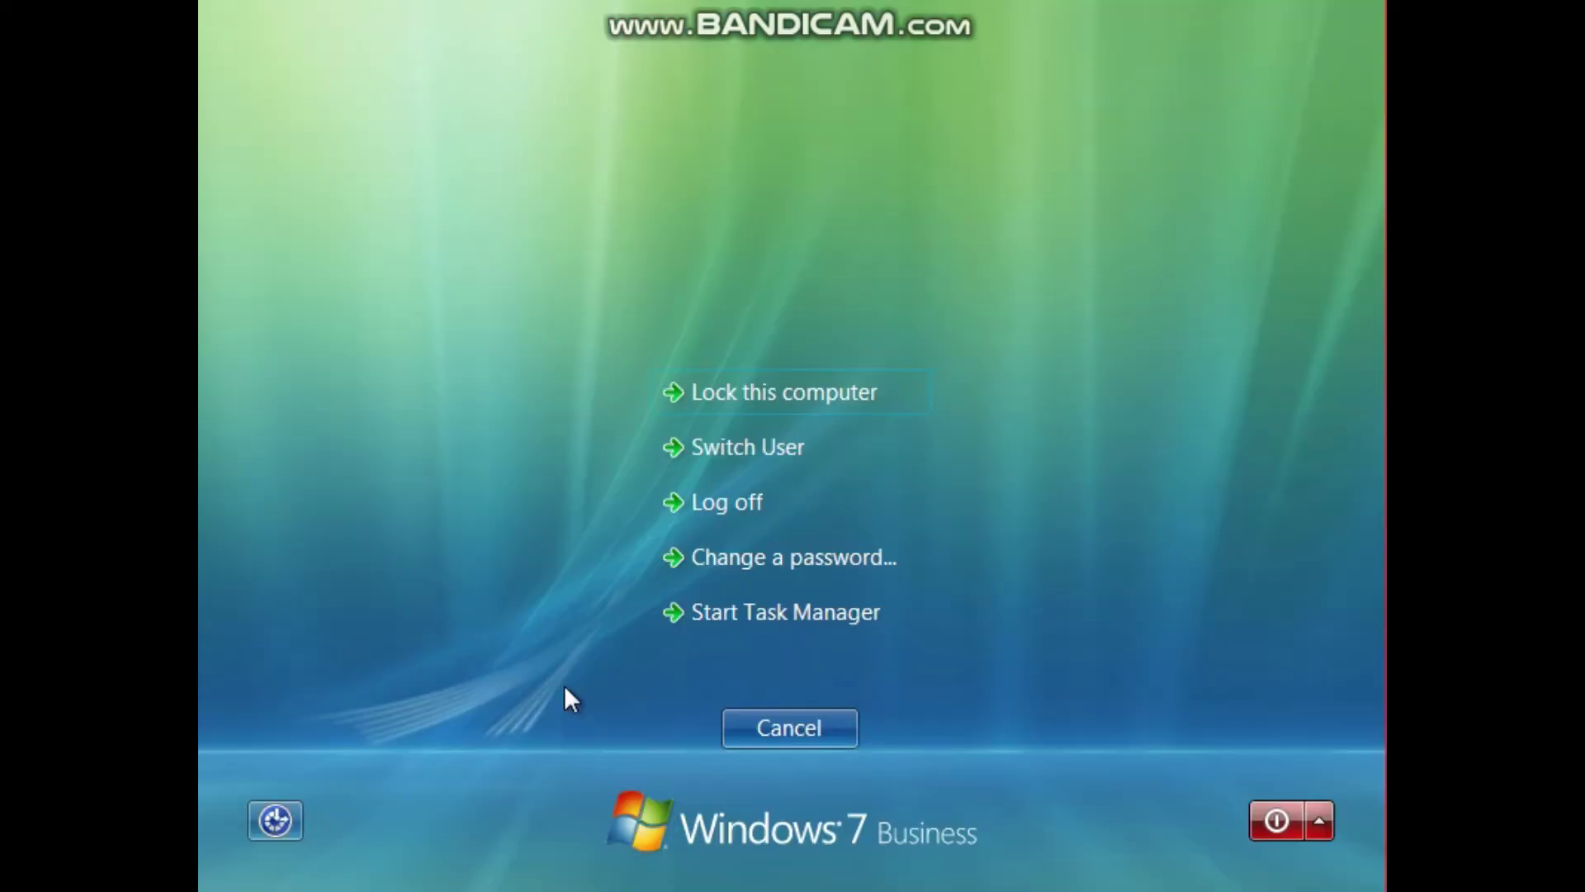
left_click(724, 598)
left_click(345, 114)
left_click(297, 117)
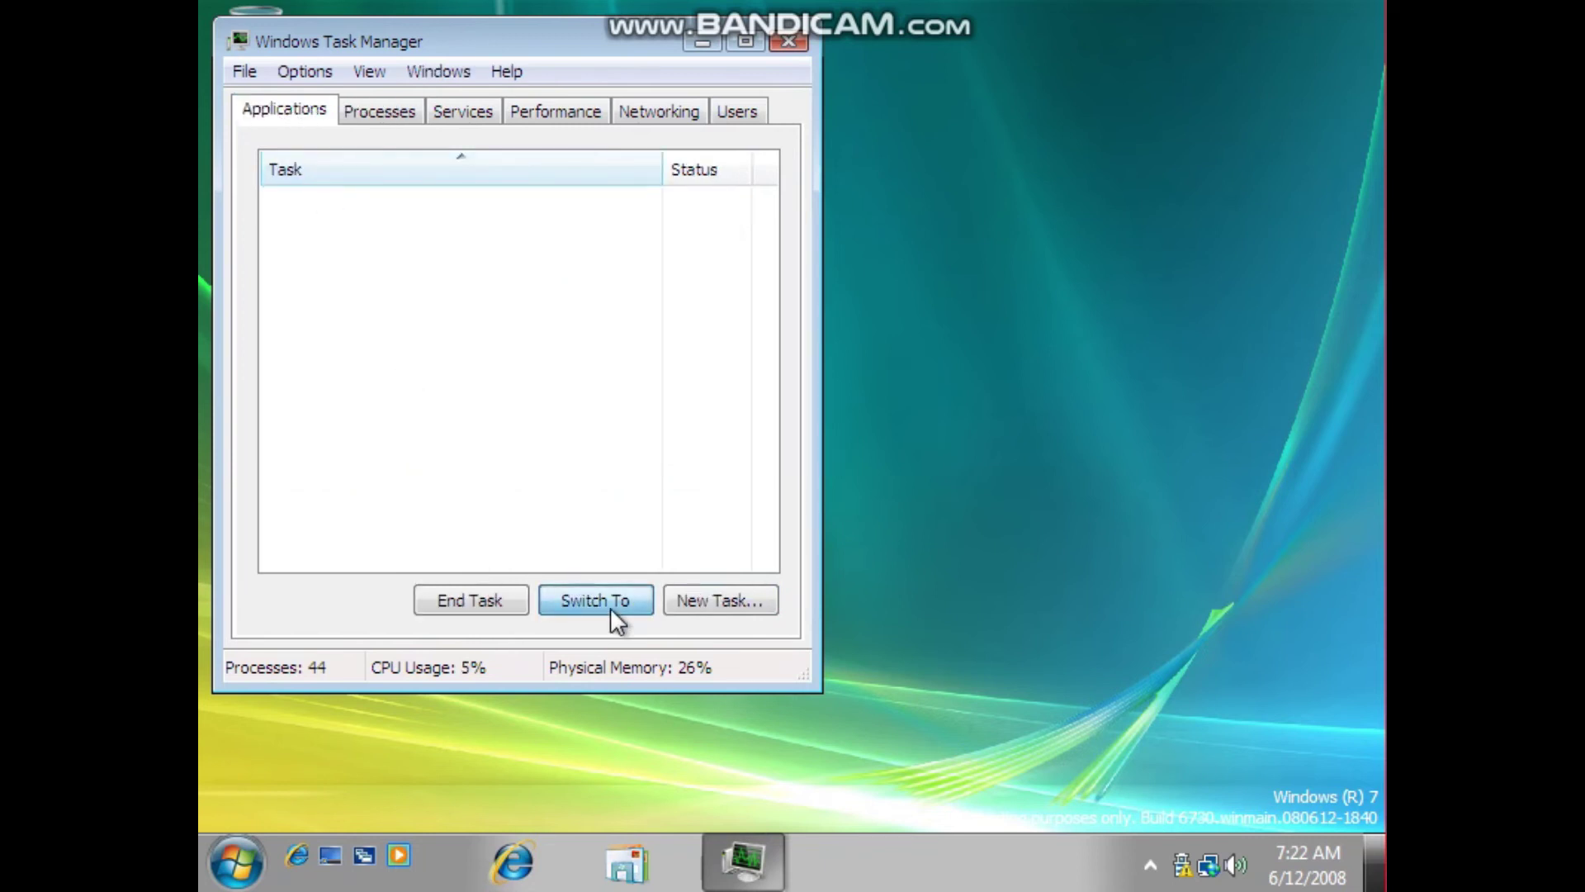
left_click_drag(382, 42, 625, 101)
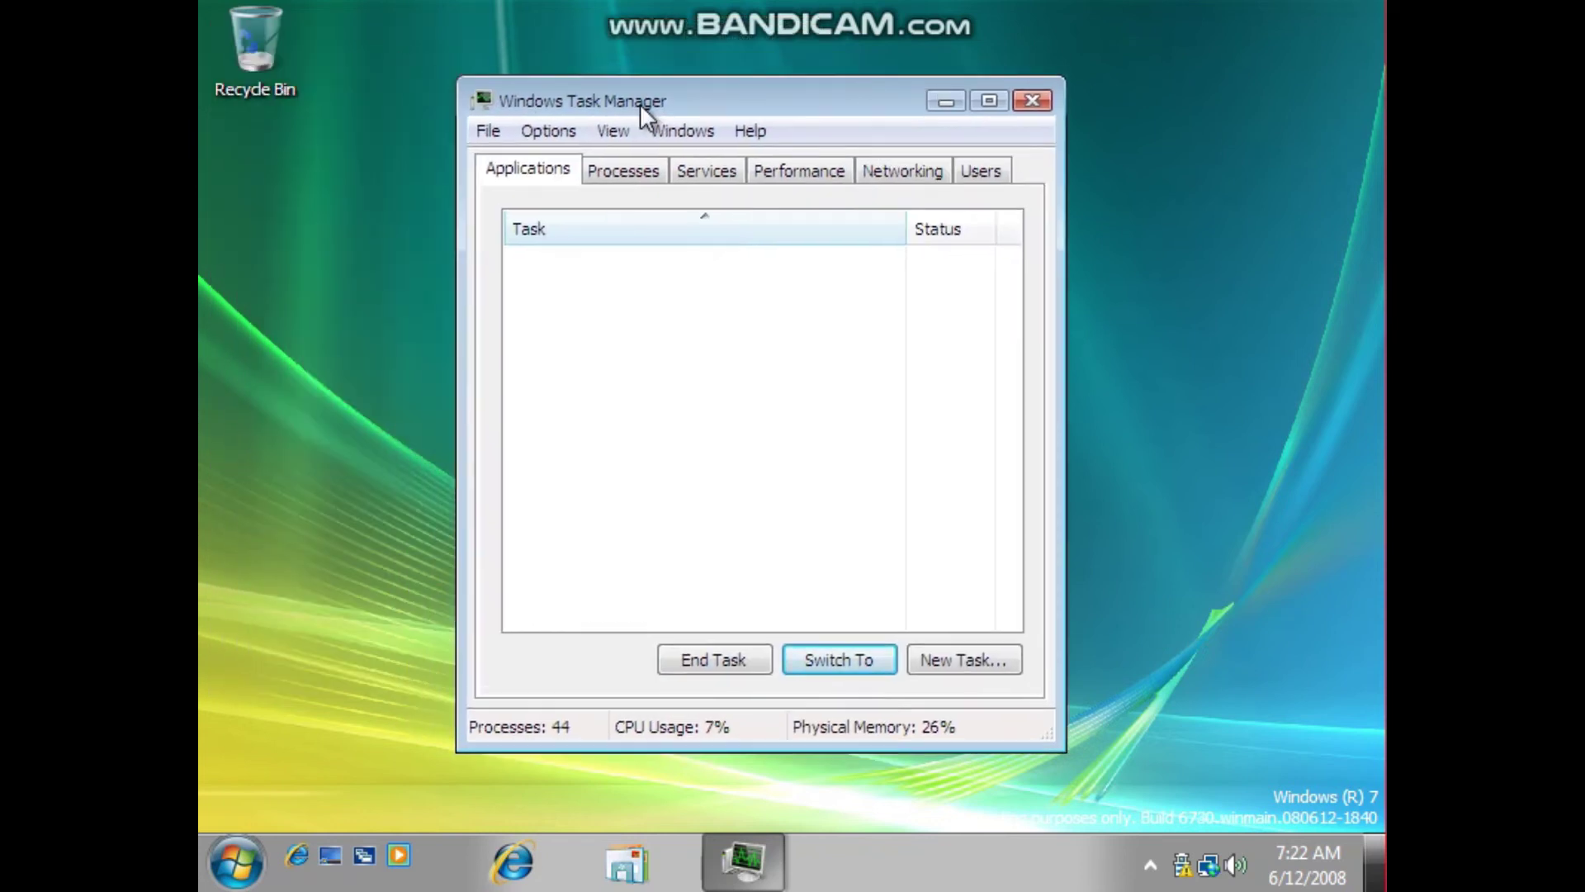
left_click(1031, 101)
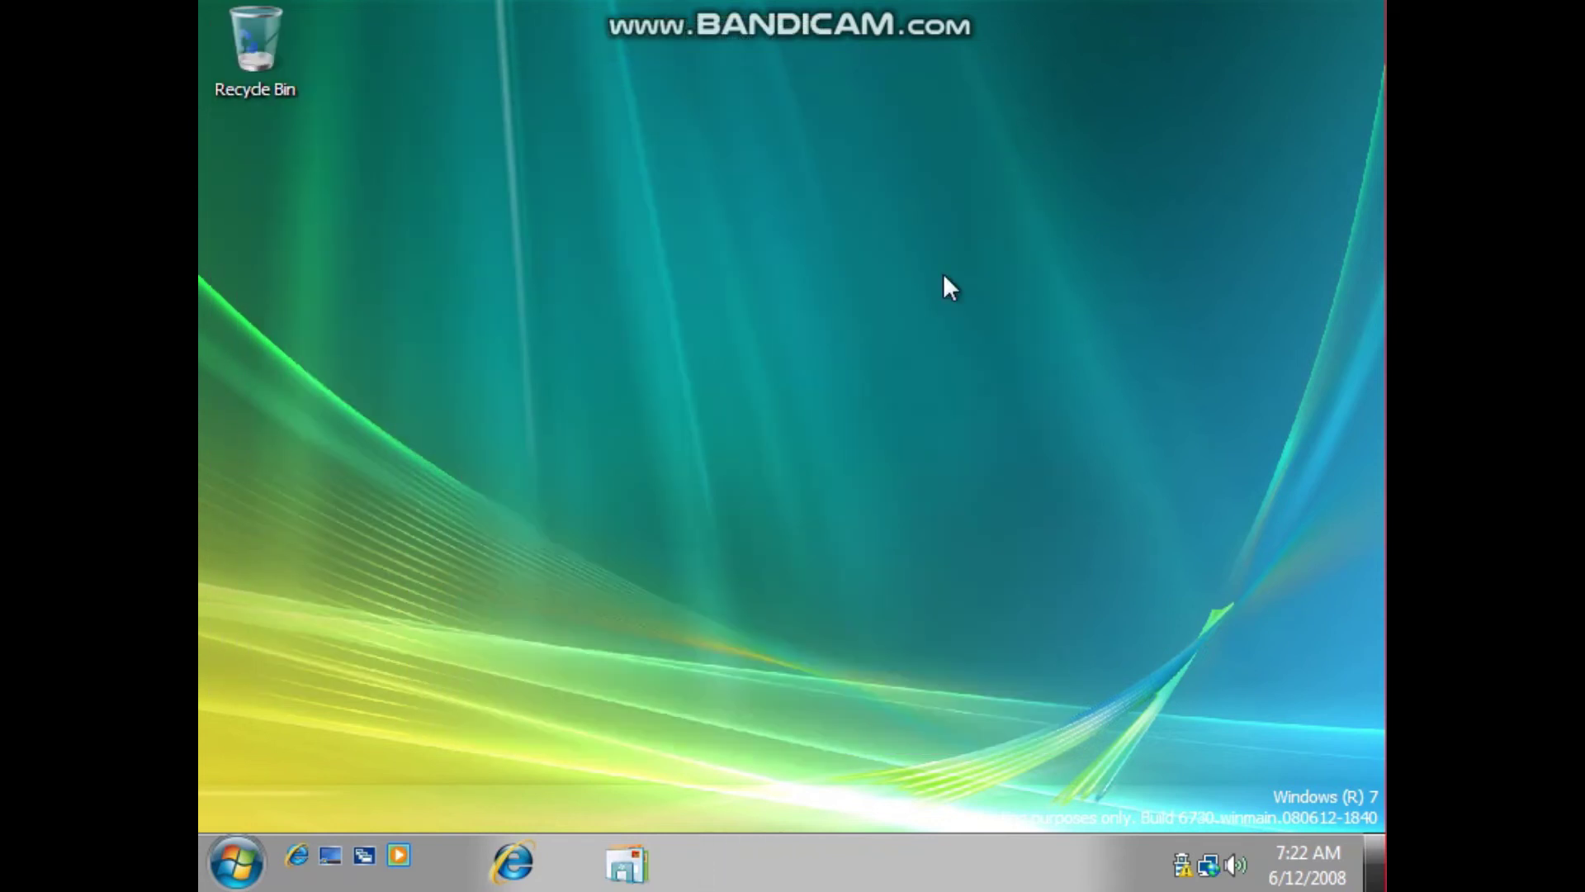
left_click(1210, 863)
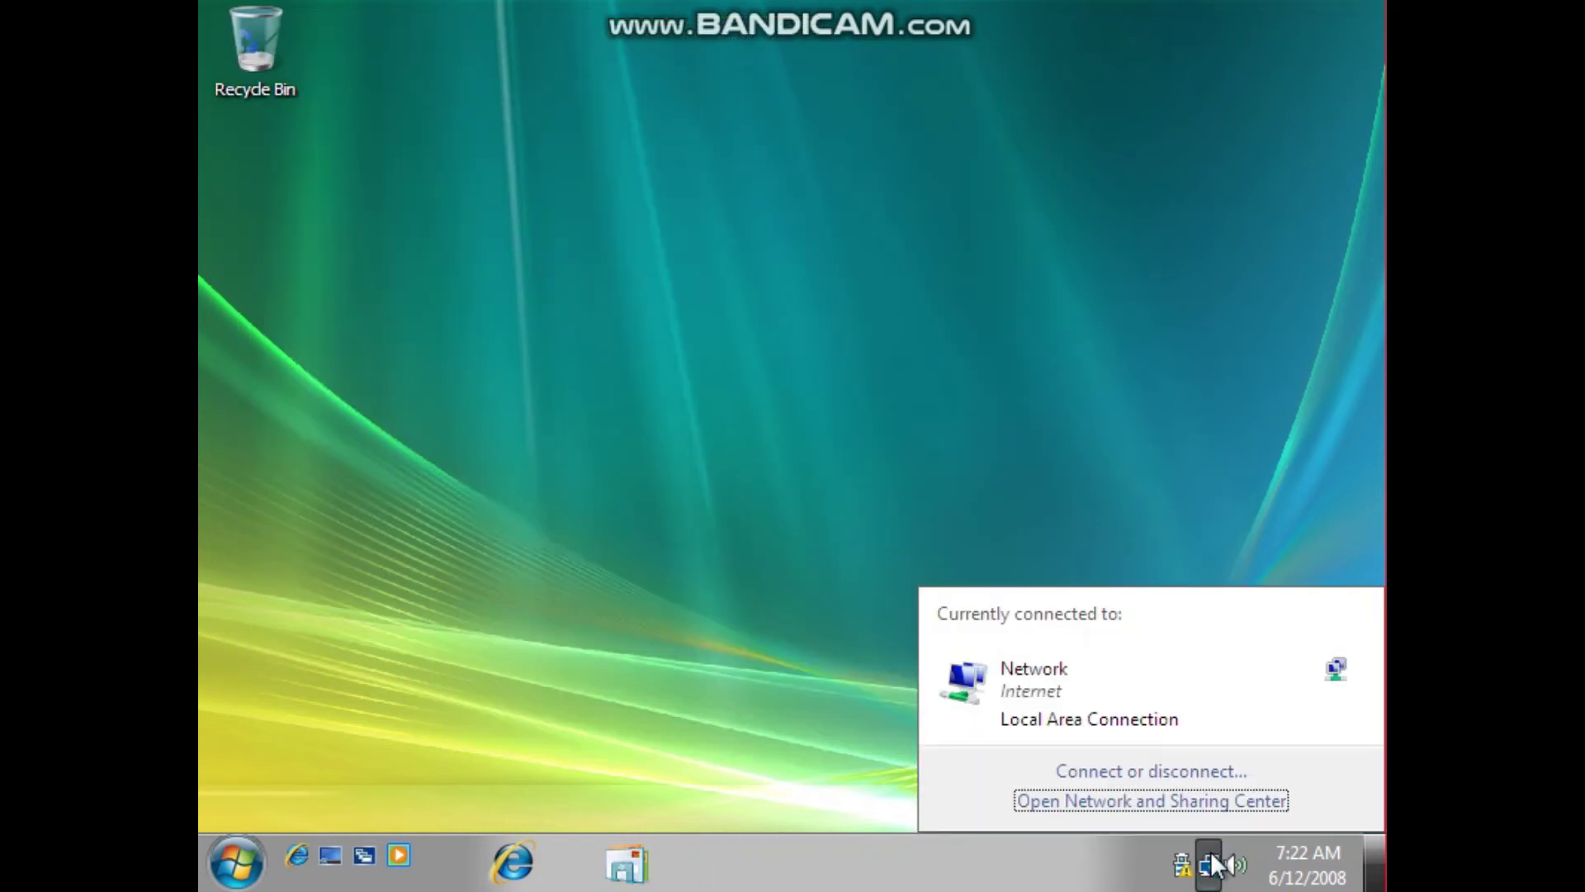
left_click(810, 698)
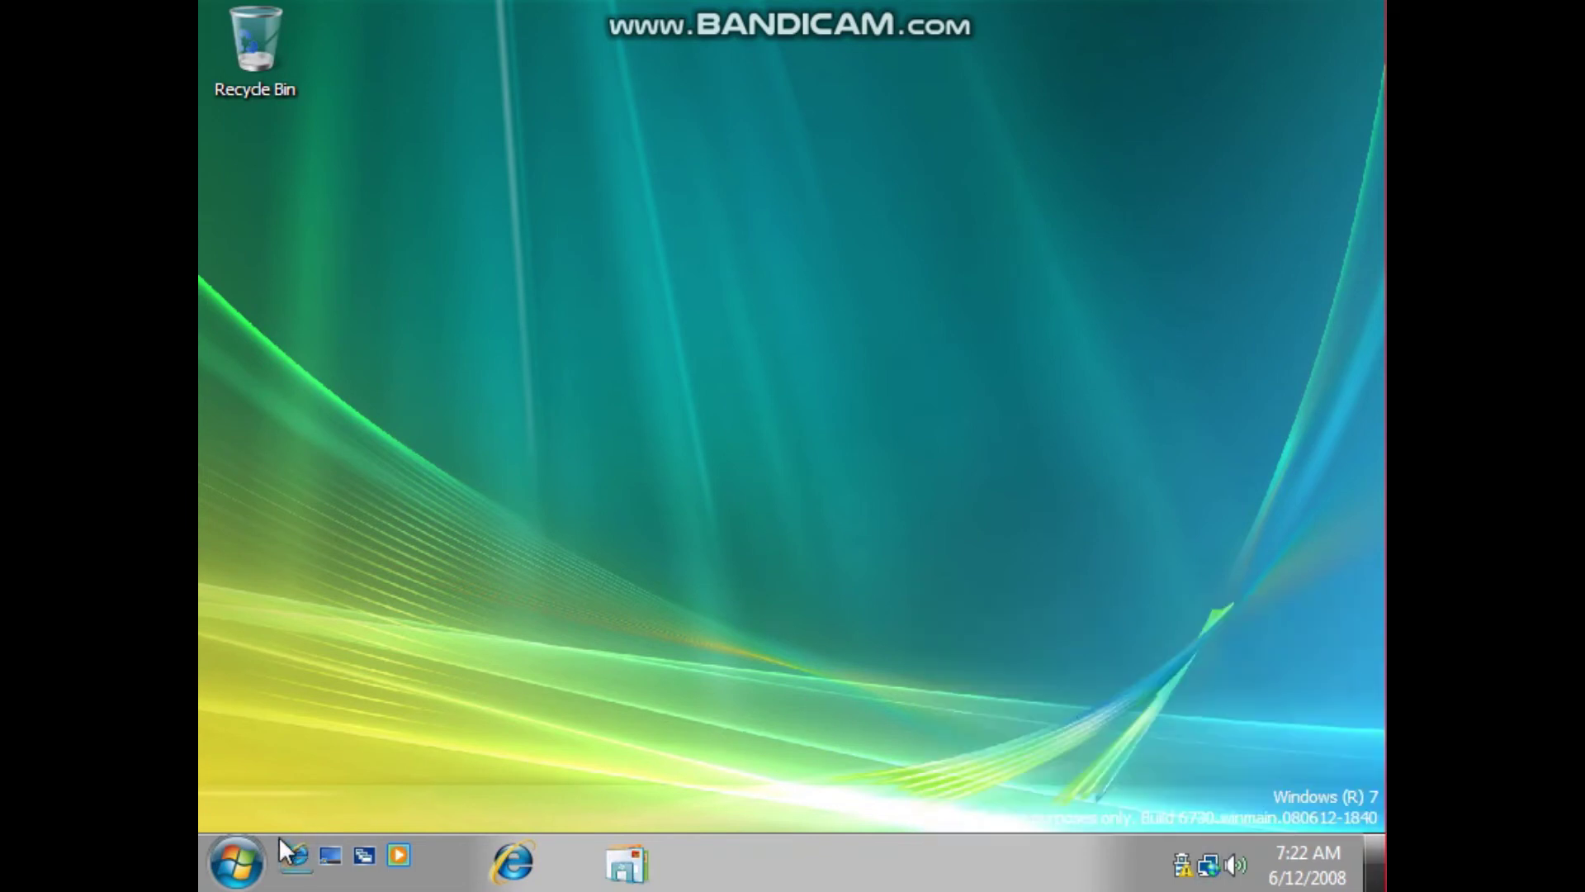
left_click(261, 851)
left_click(330, 739)
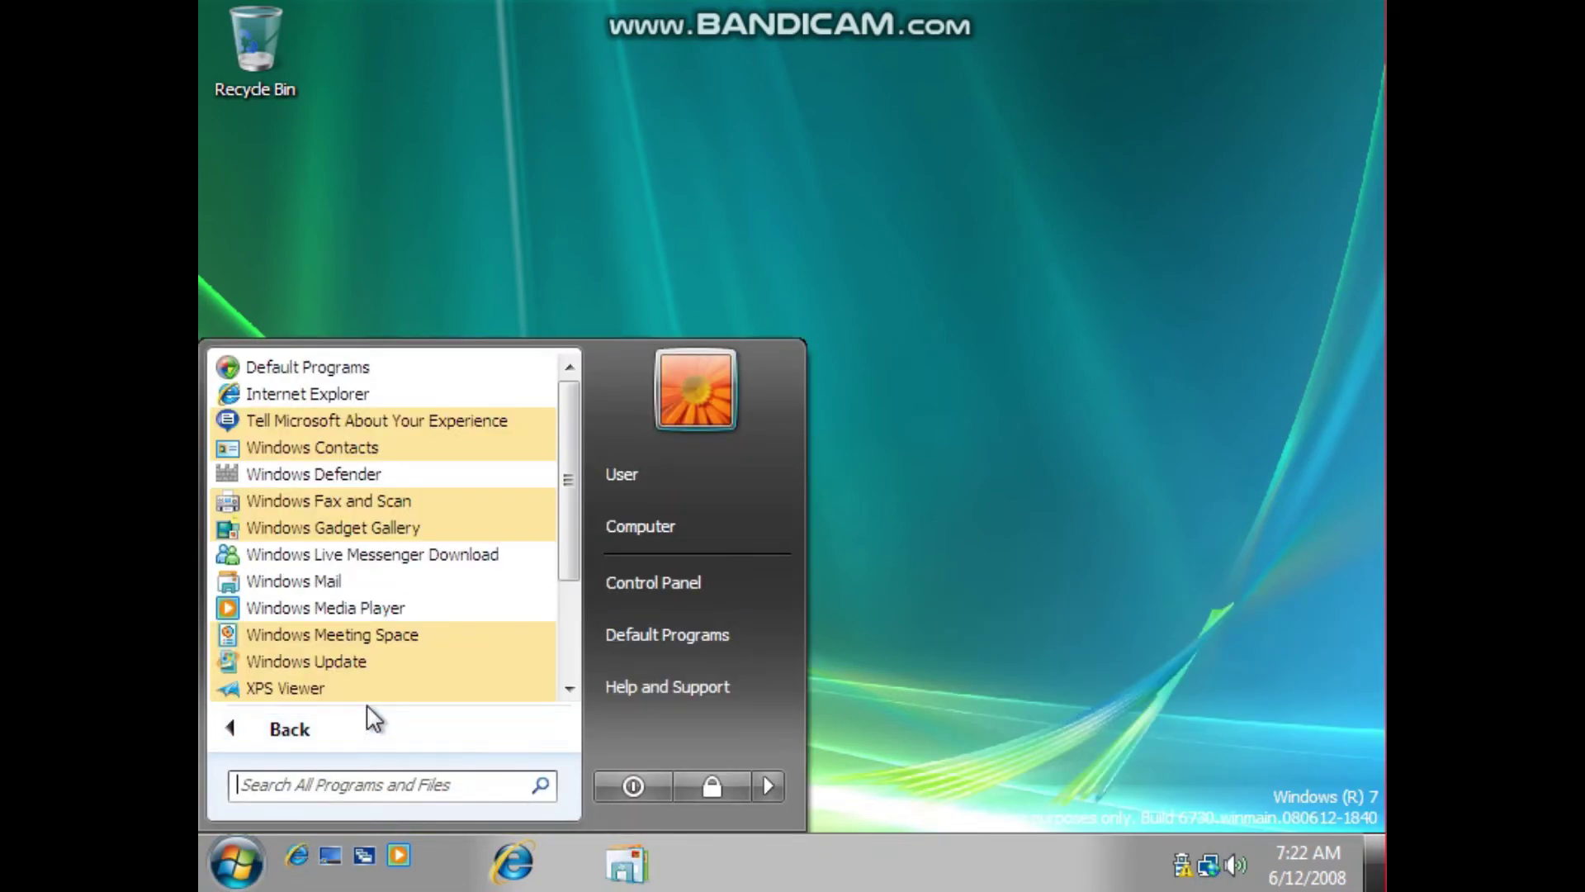
scroll(365, 657, "down", 1)
scroll(365, 656, "down", 1)
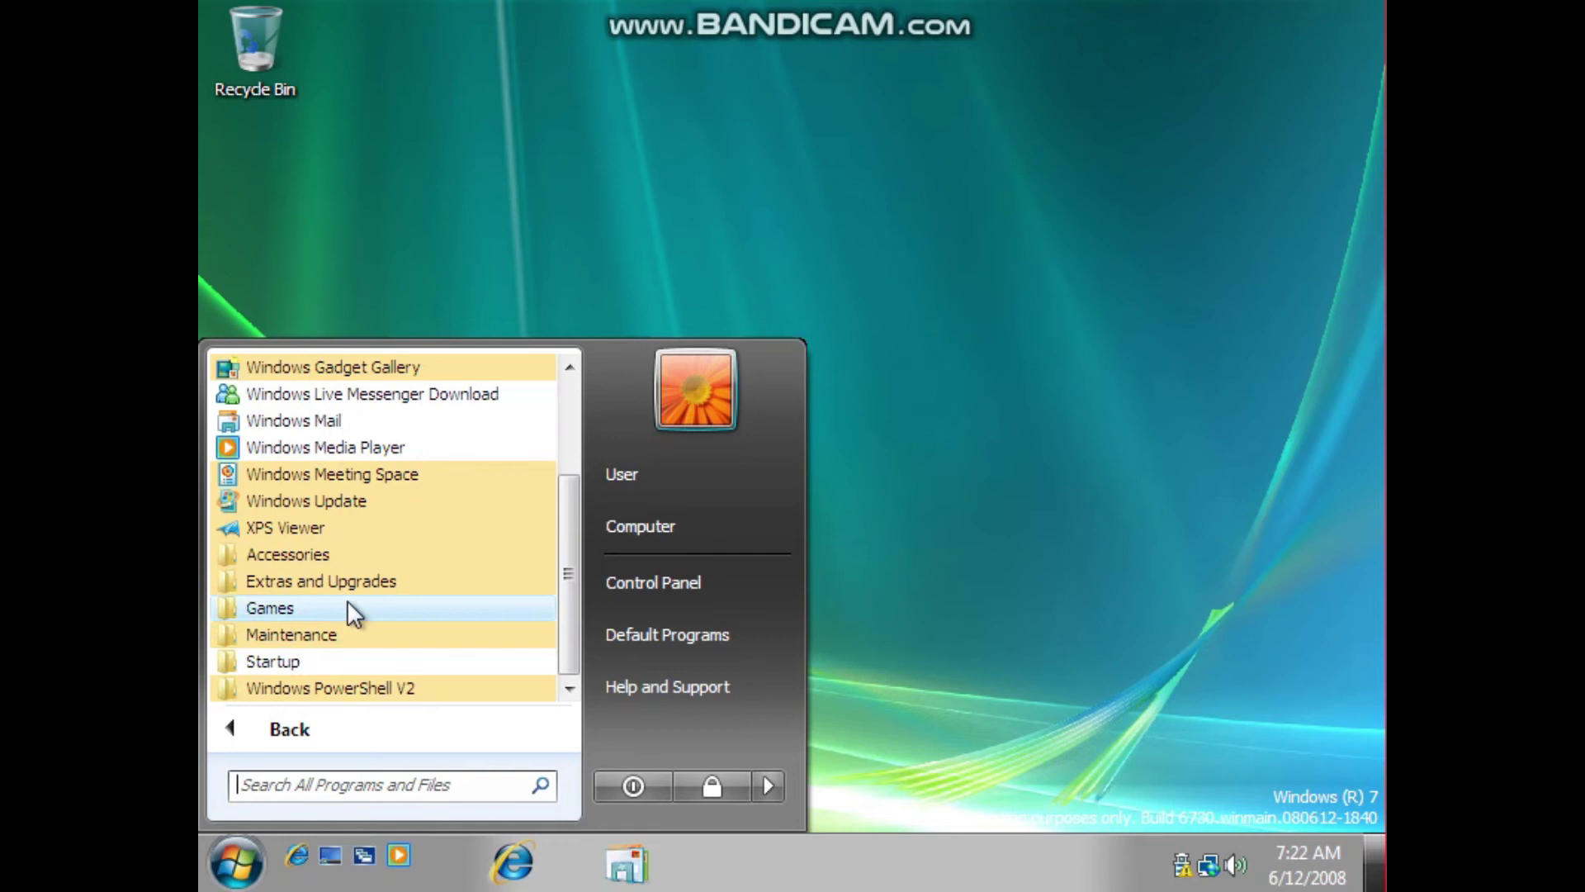
left_click(344, 558)
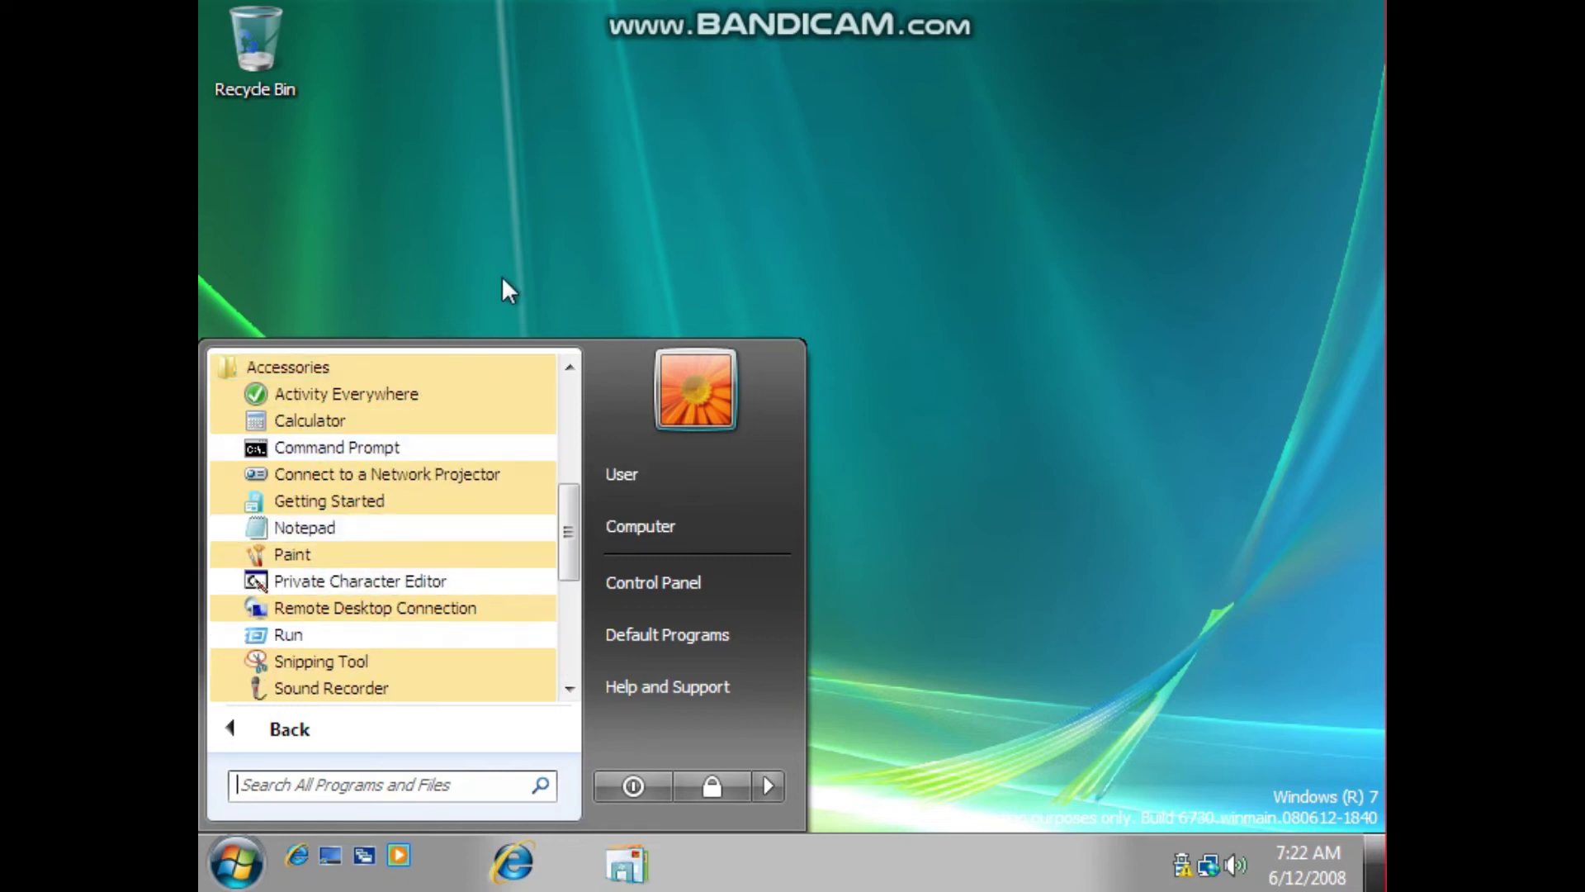
left_click(523, 283)
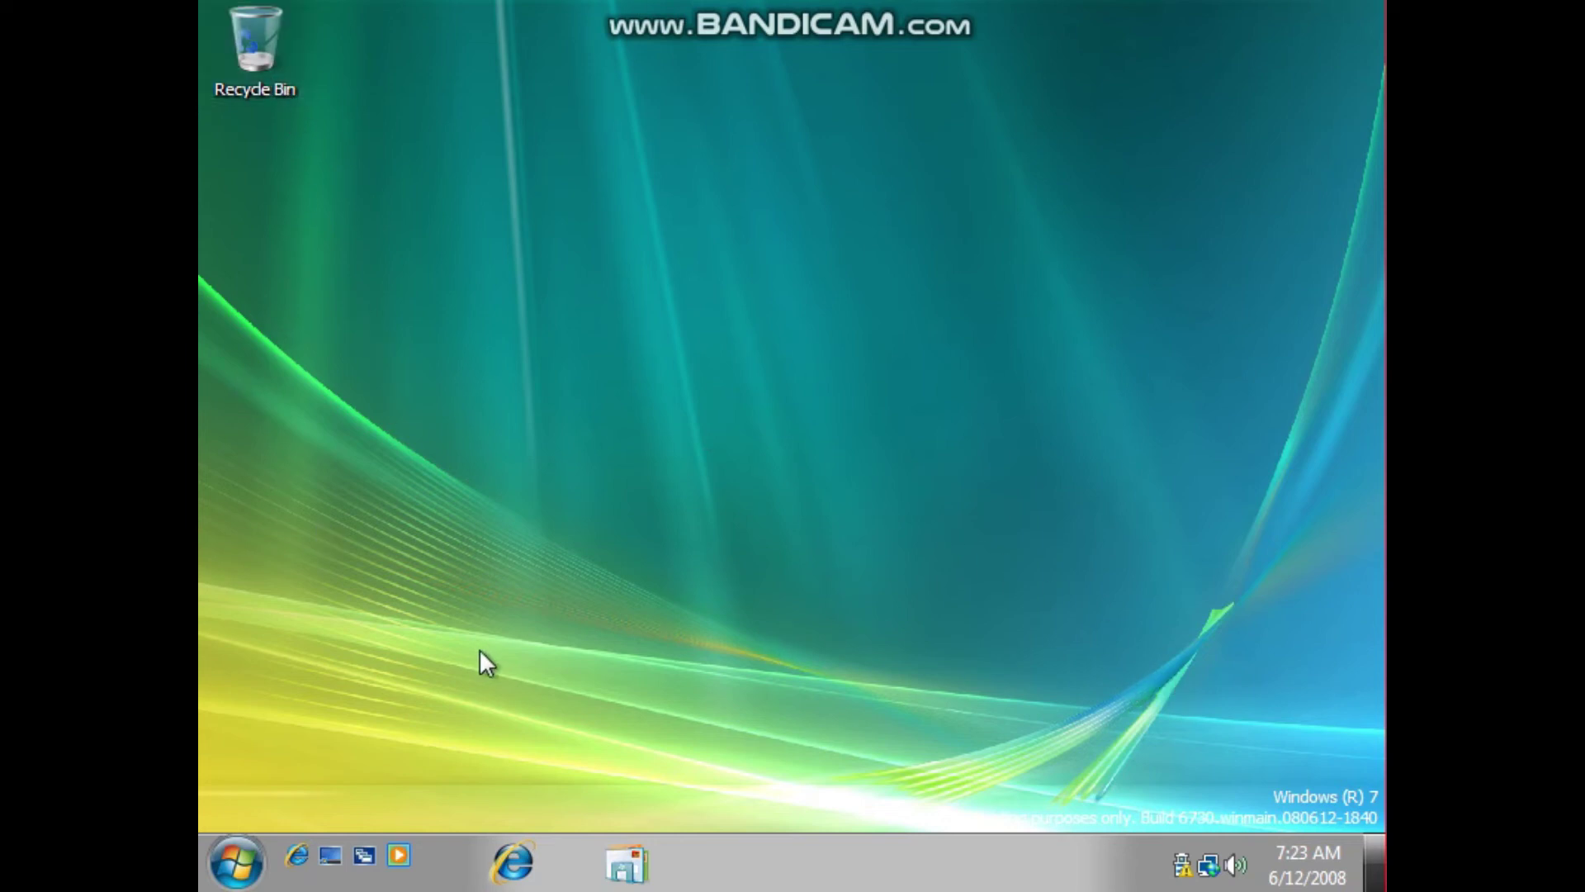
left_click(247, 836)
left_click(321, 616)
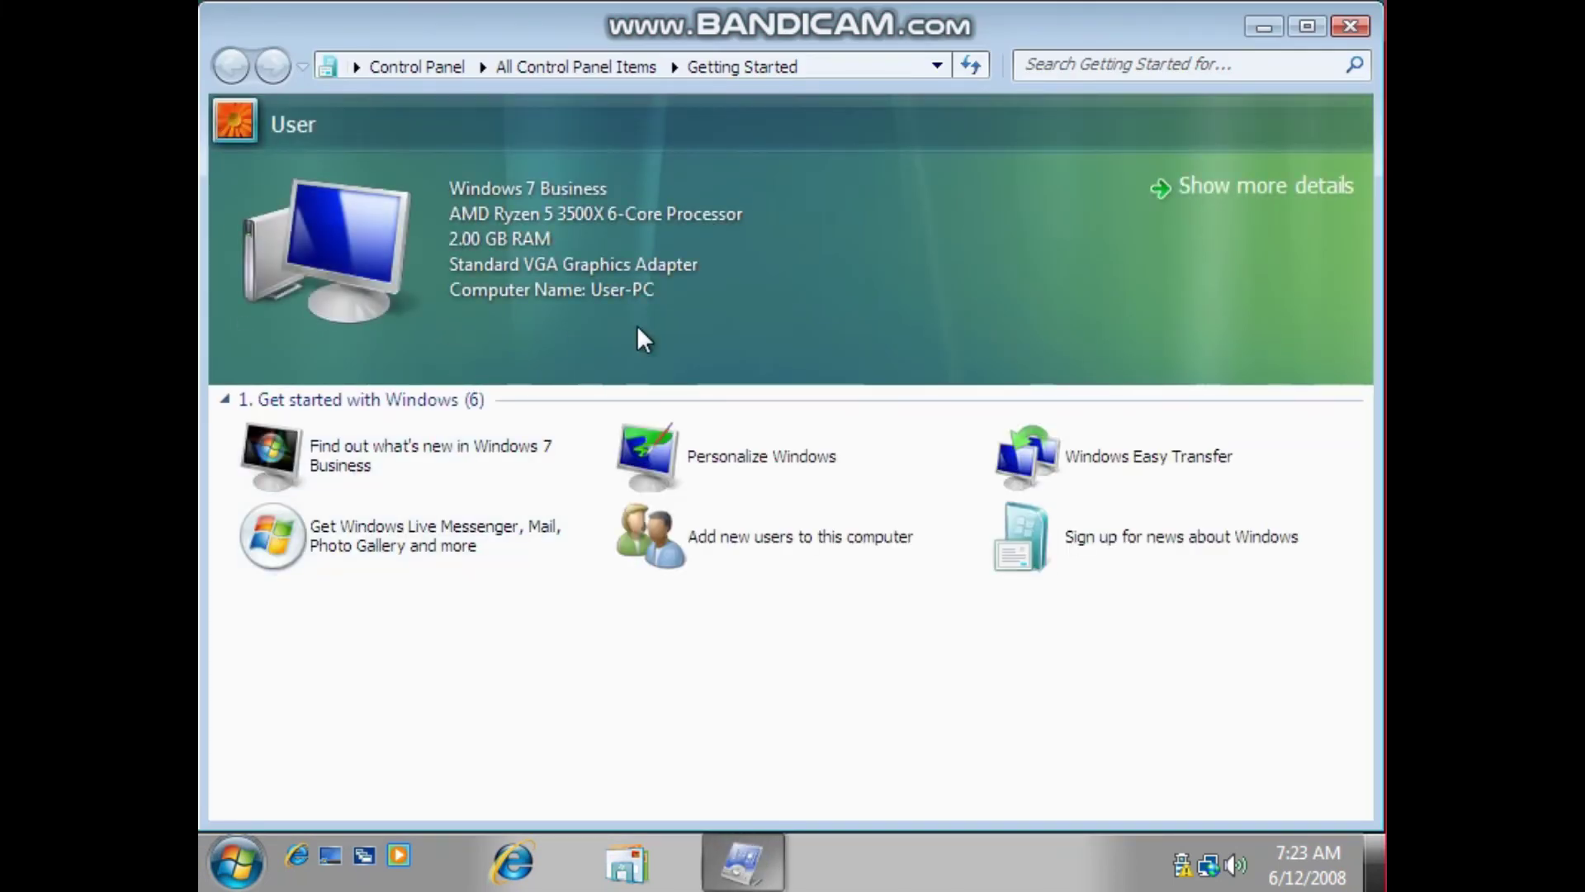
left_click(1352, 33)
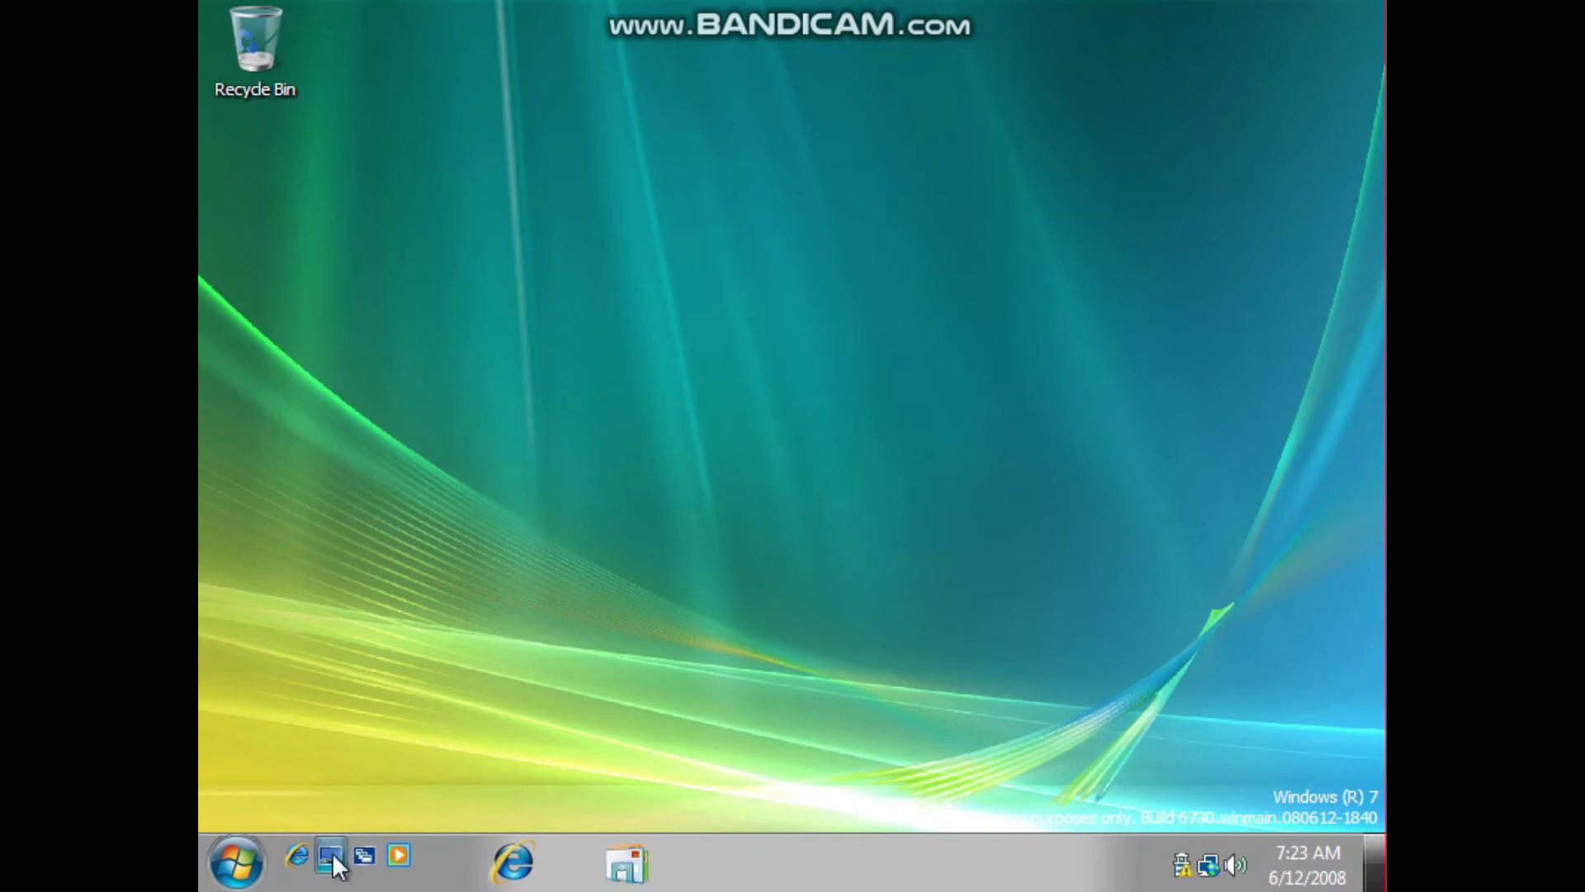
left_click(258, 872)
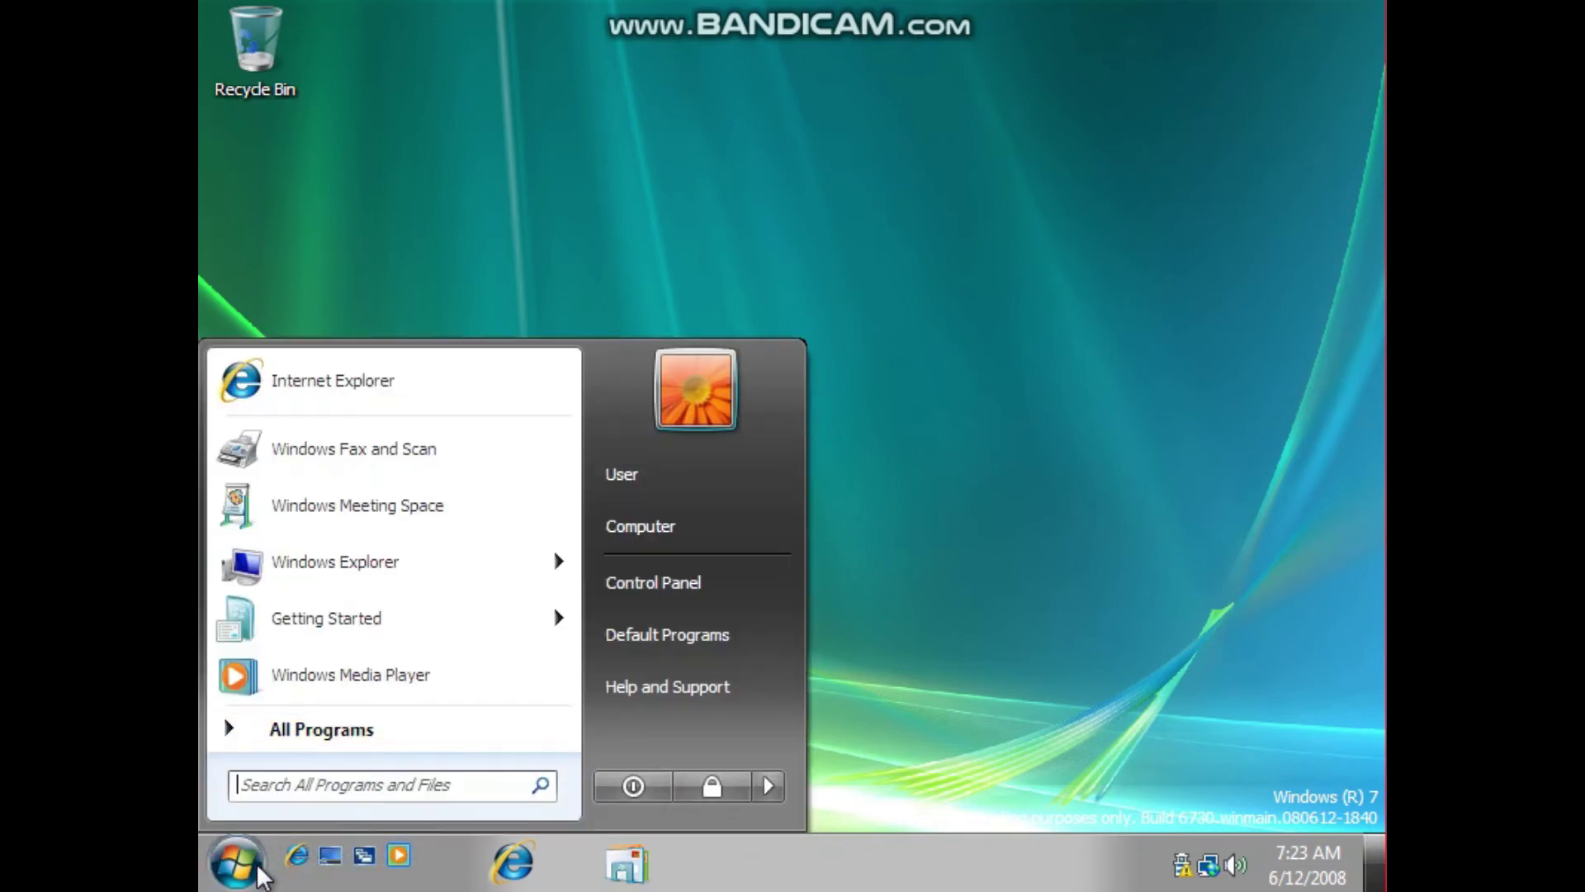
left_click(358, 461)
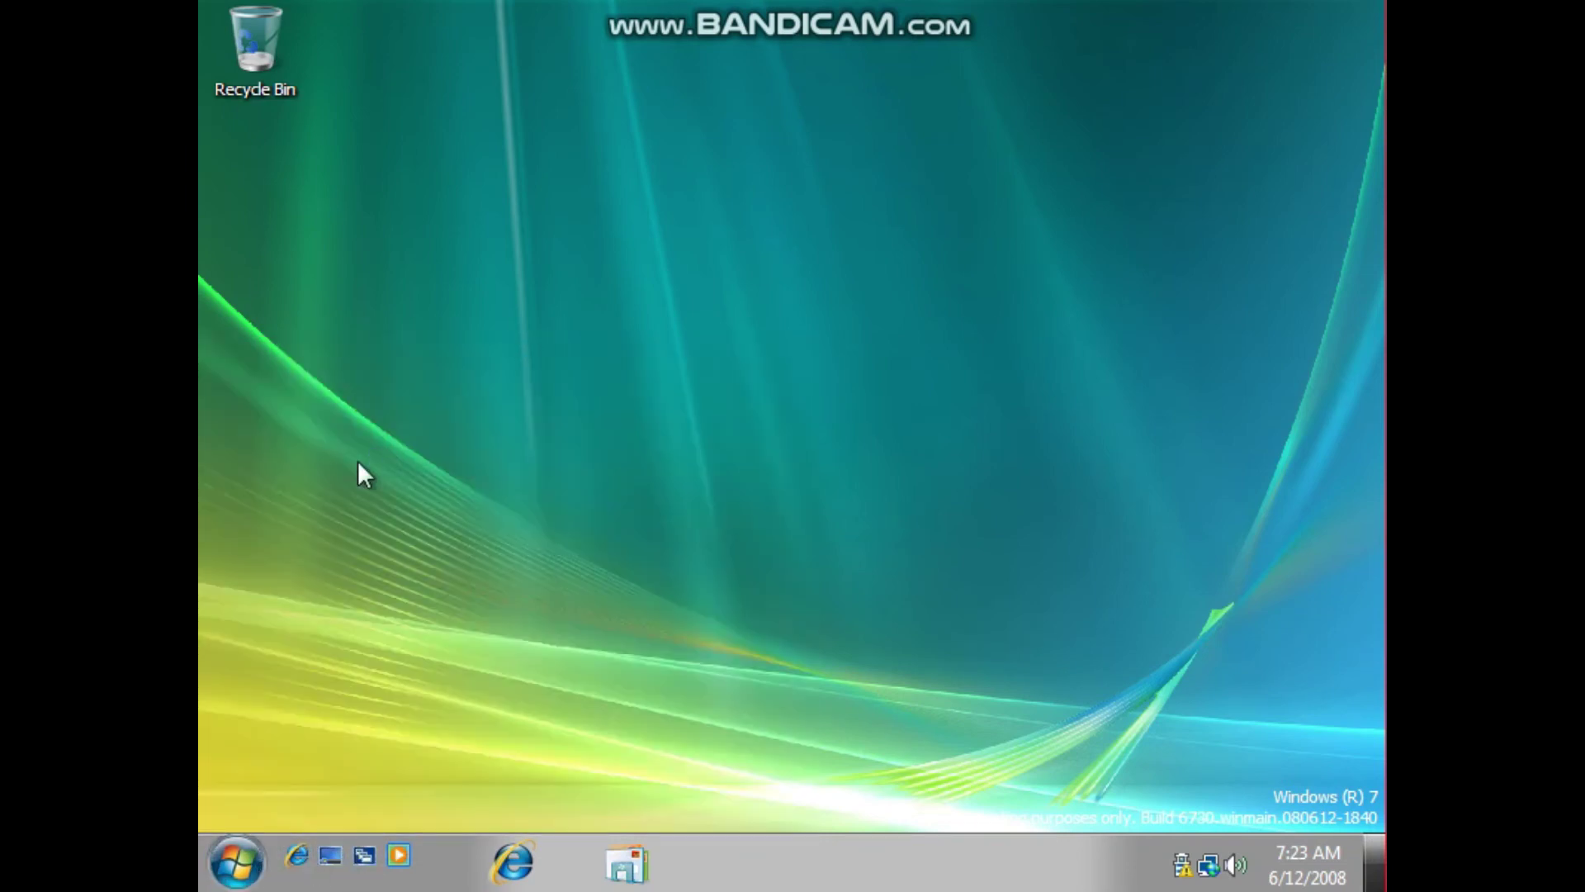
scroll(938, 317, "right", 1)
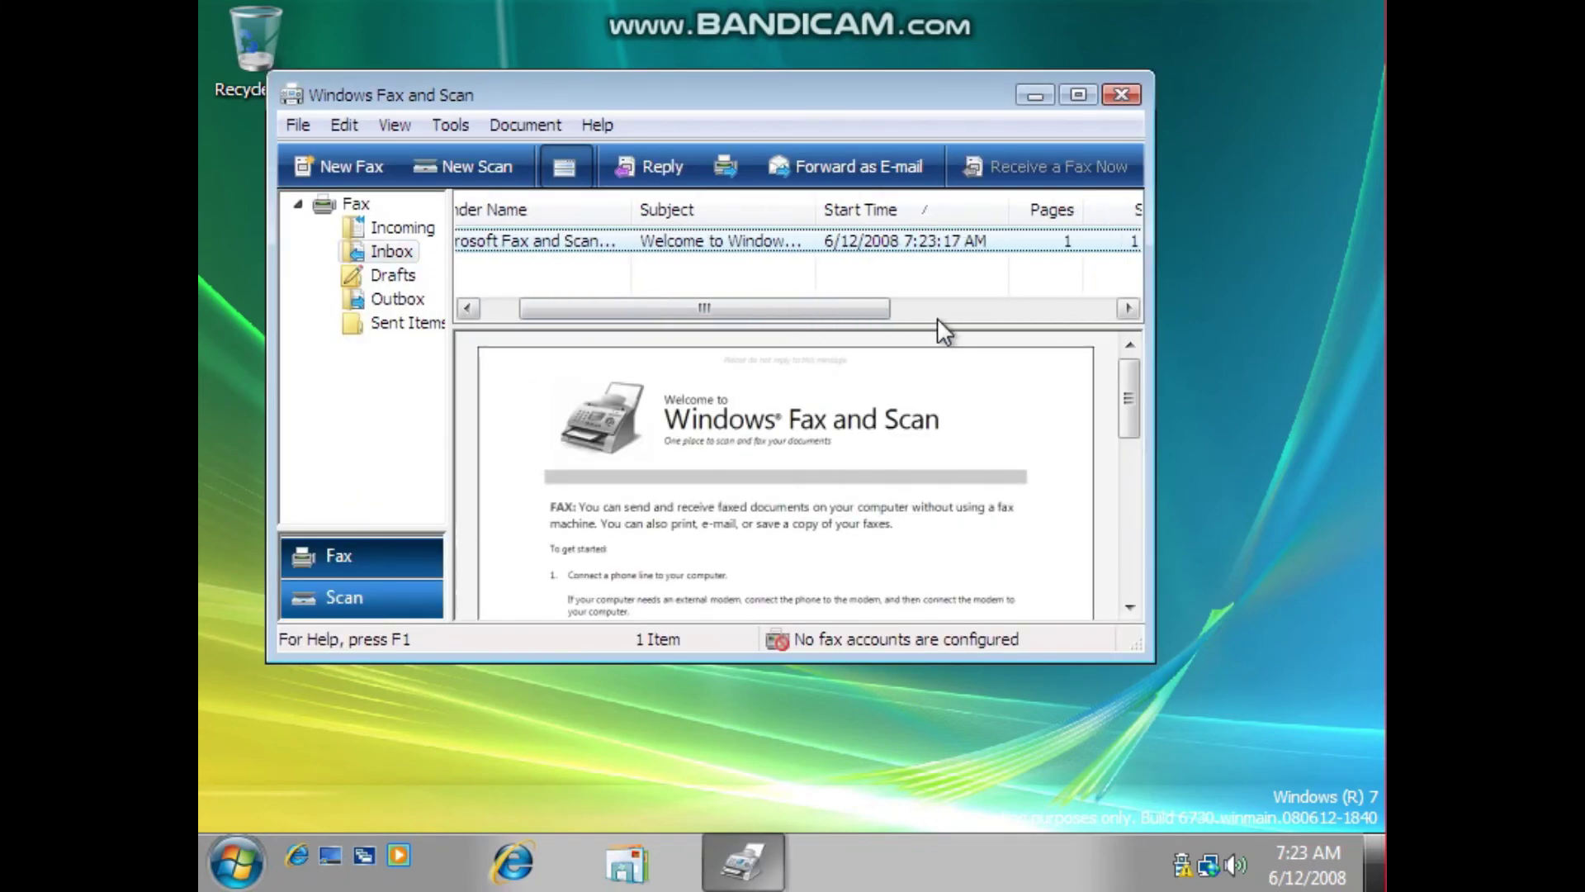
left_click(1121, 96)
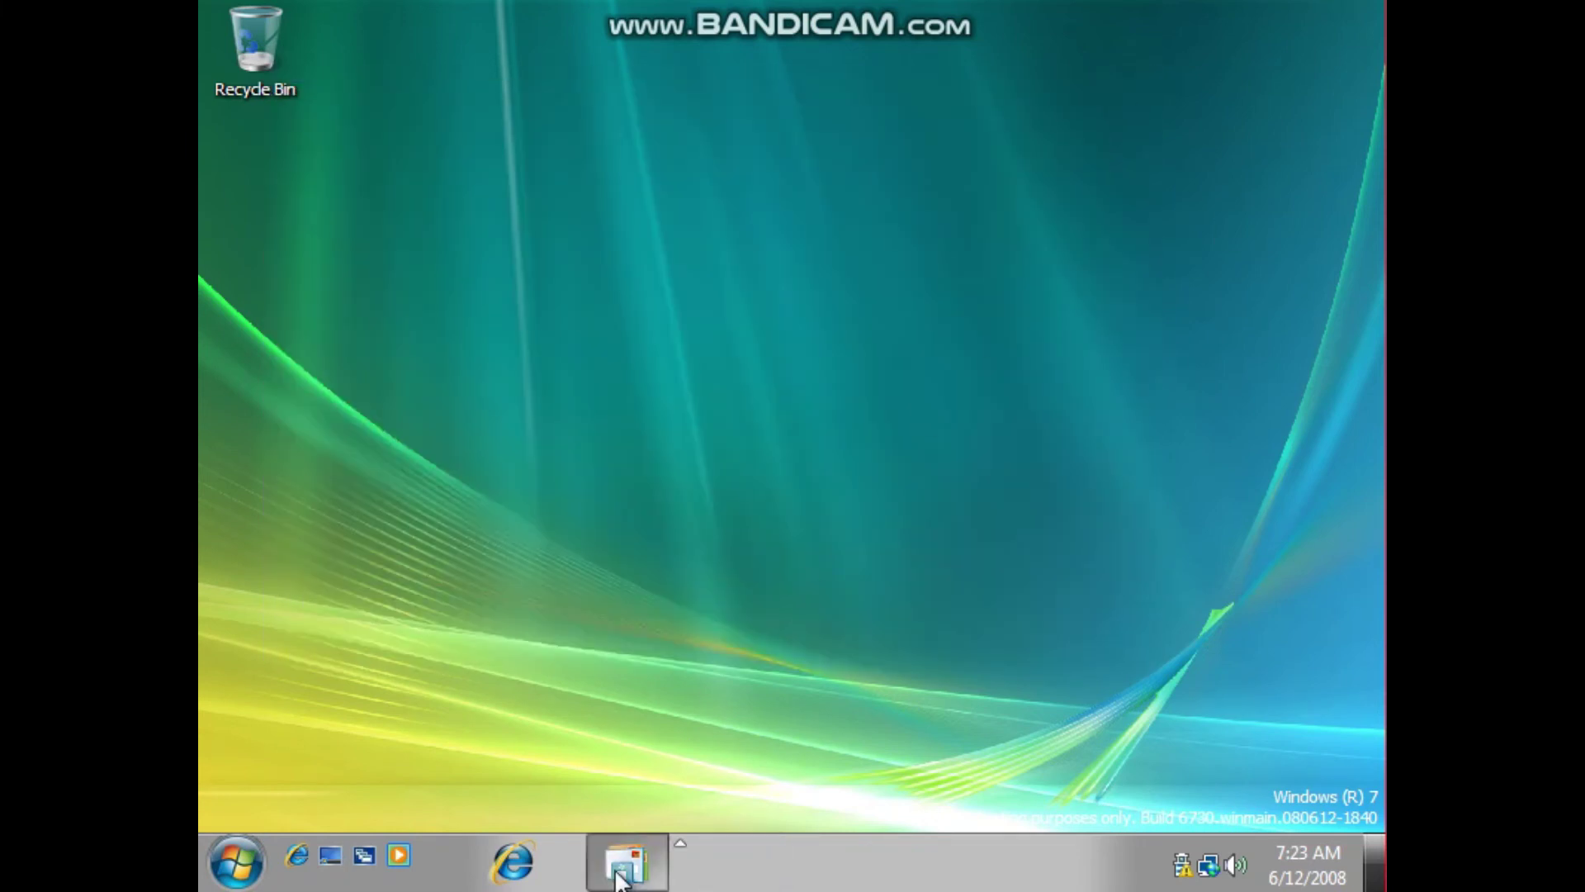
left_click(621, 867)
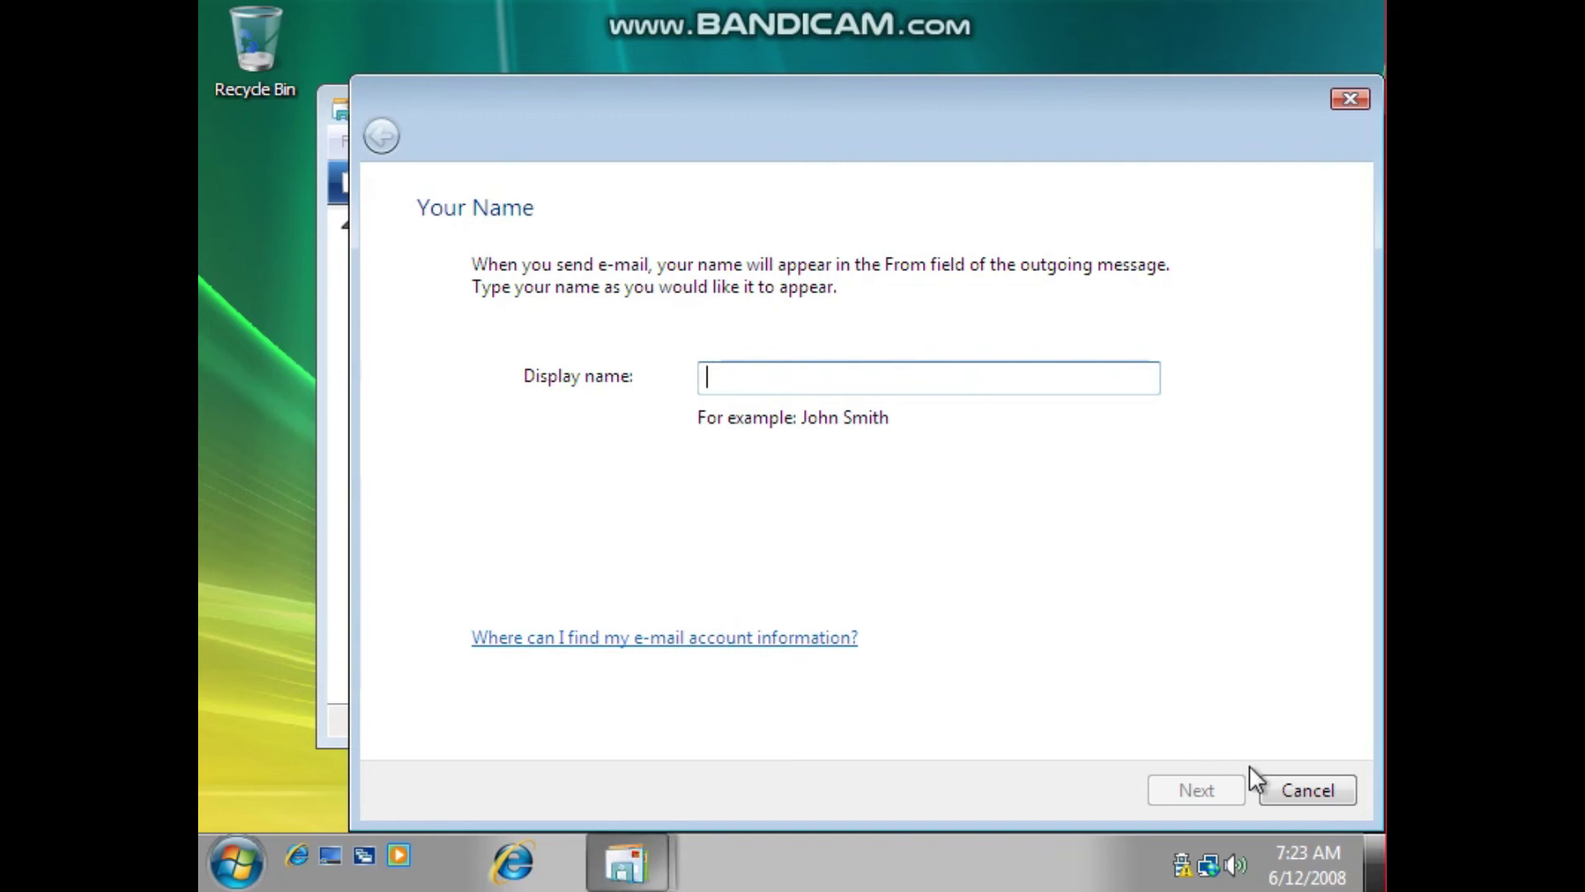
left_click(1261, 776)
left_click(875, 413)
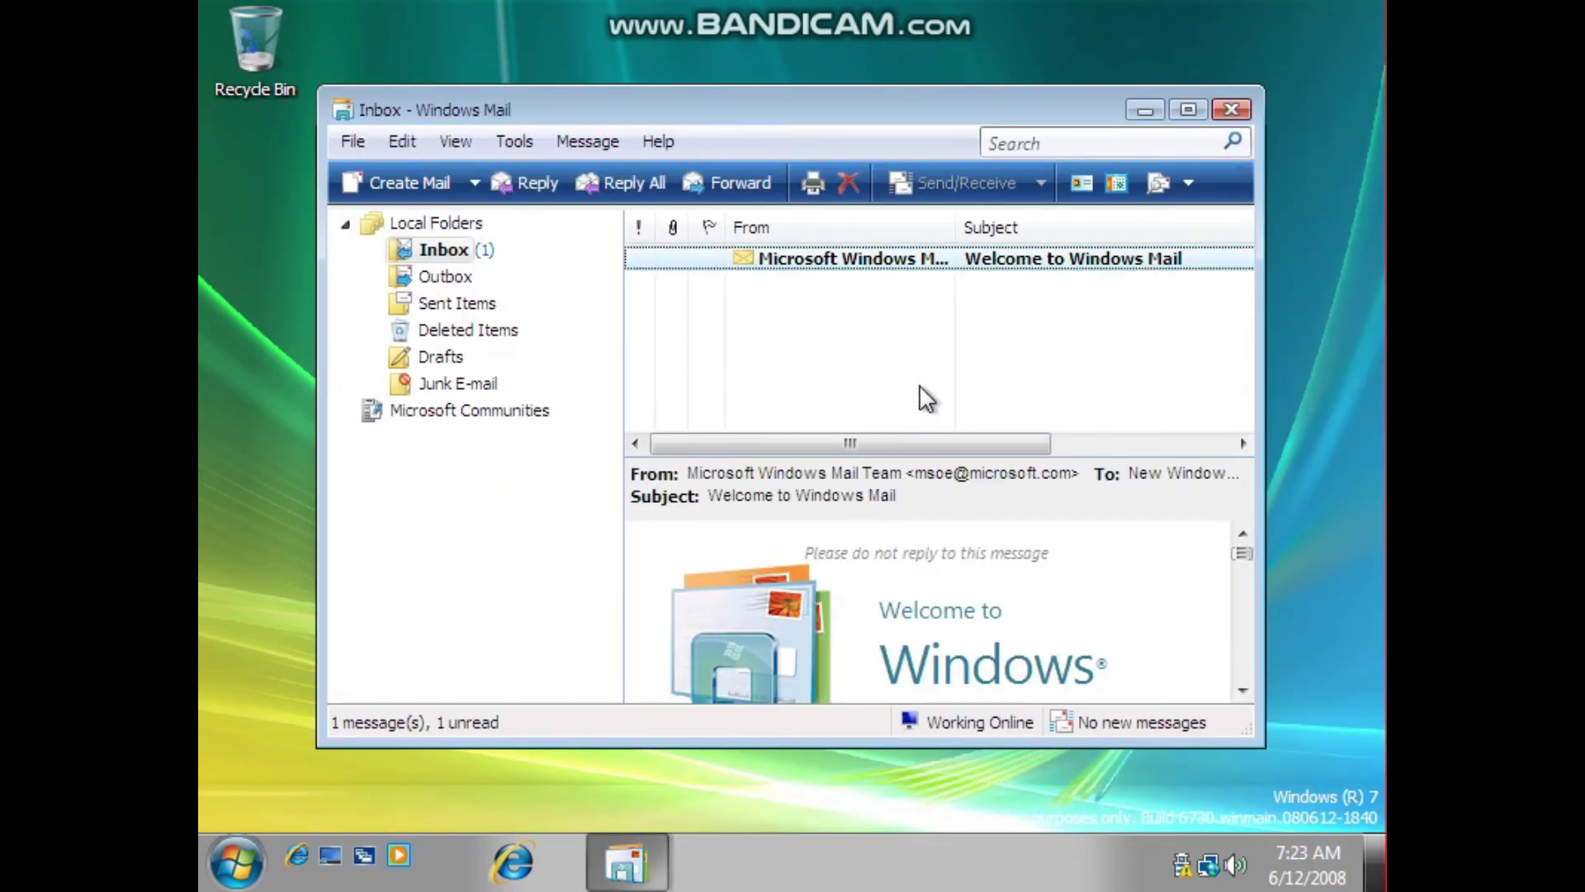
left_click(1231, 109)
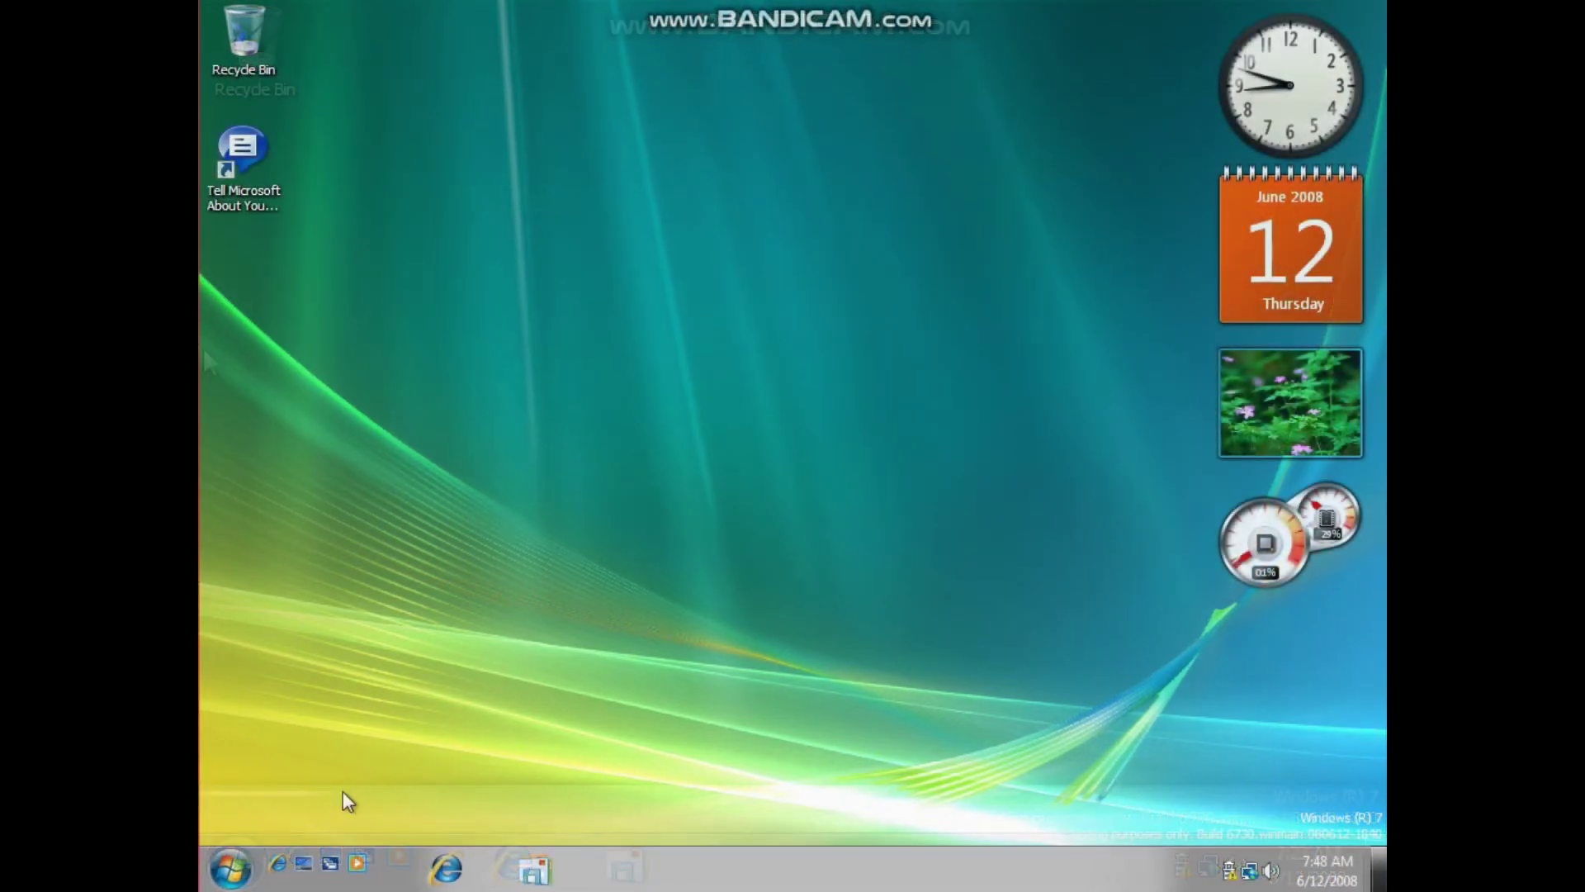
Remove the unavailable Windows Anytime Upgrade entry from the Start menu
left_click(235, 863)
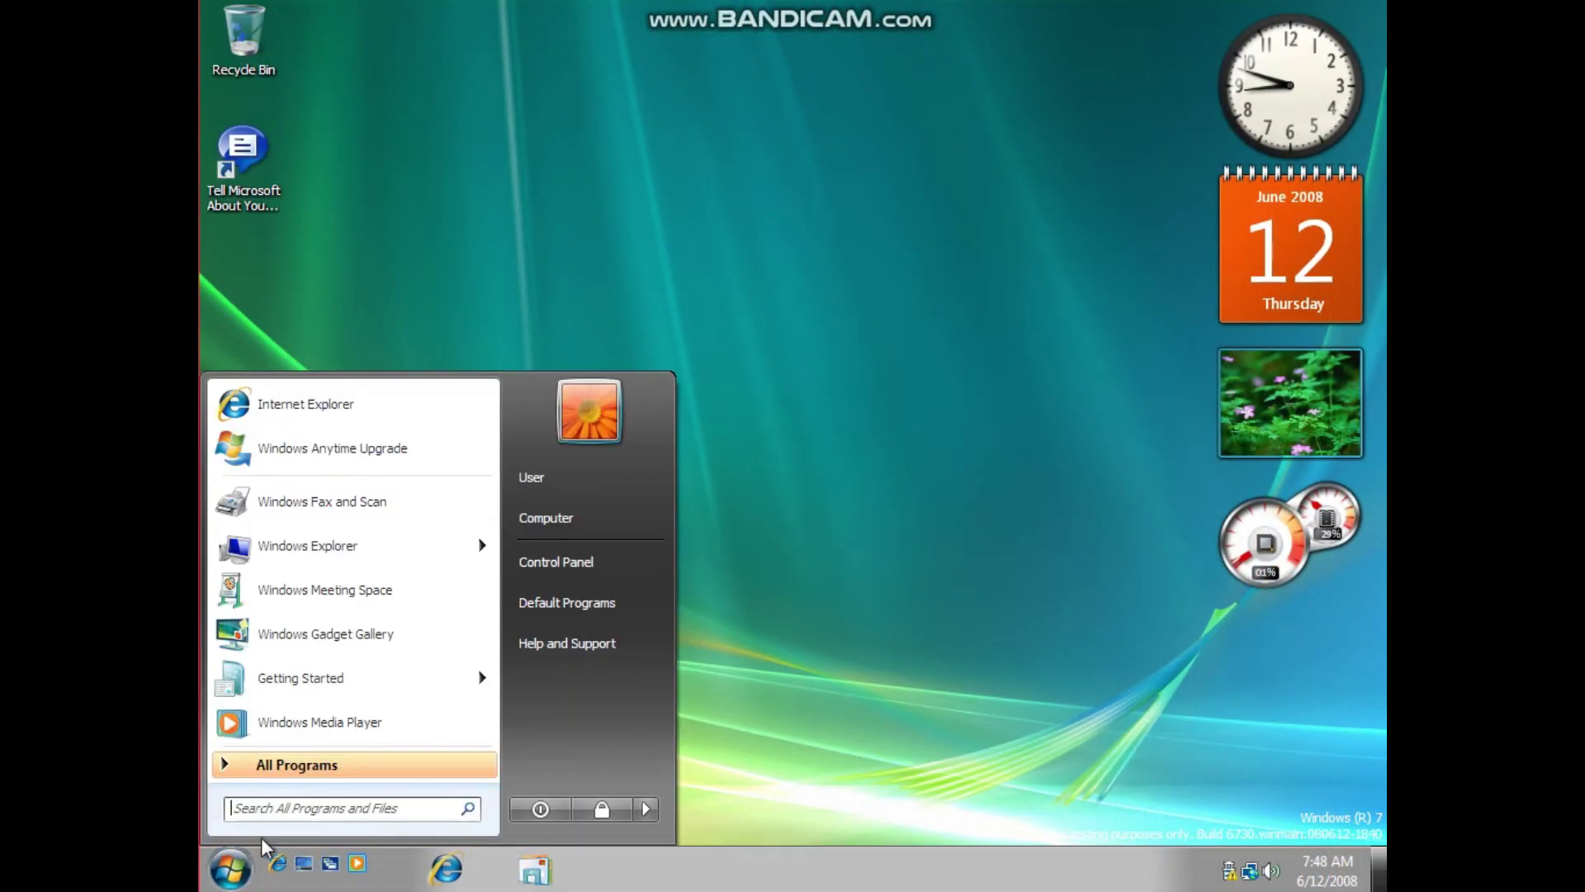
left_click(343, 458)
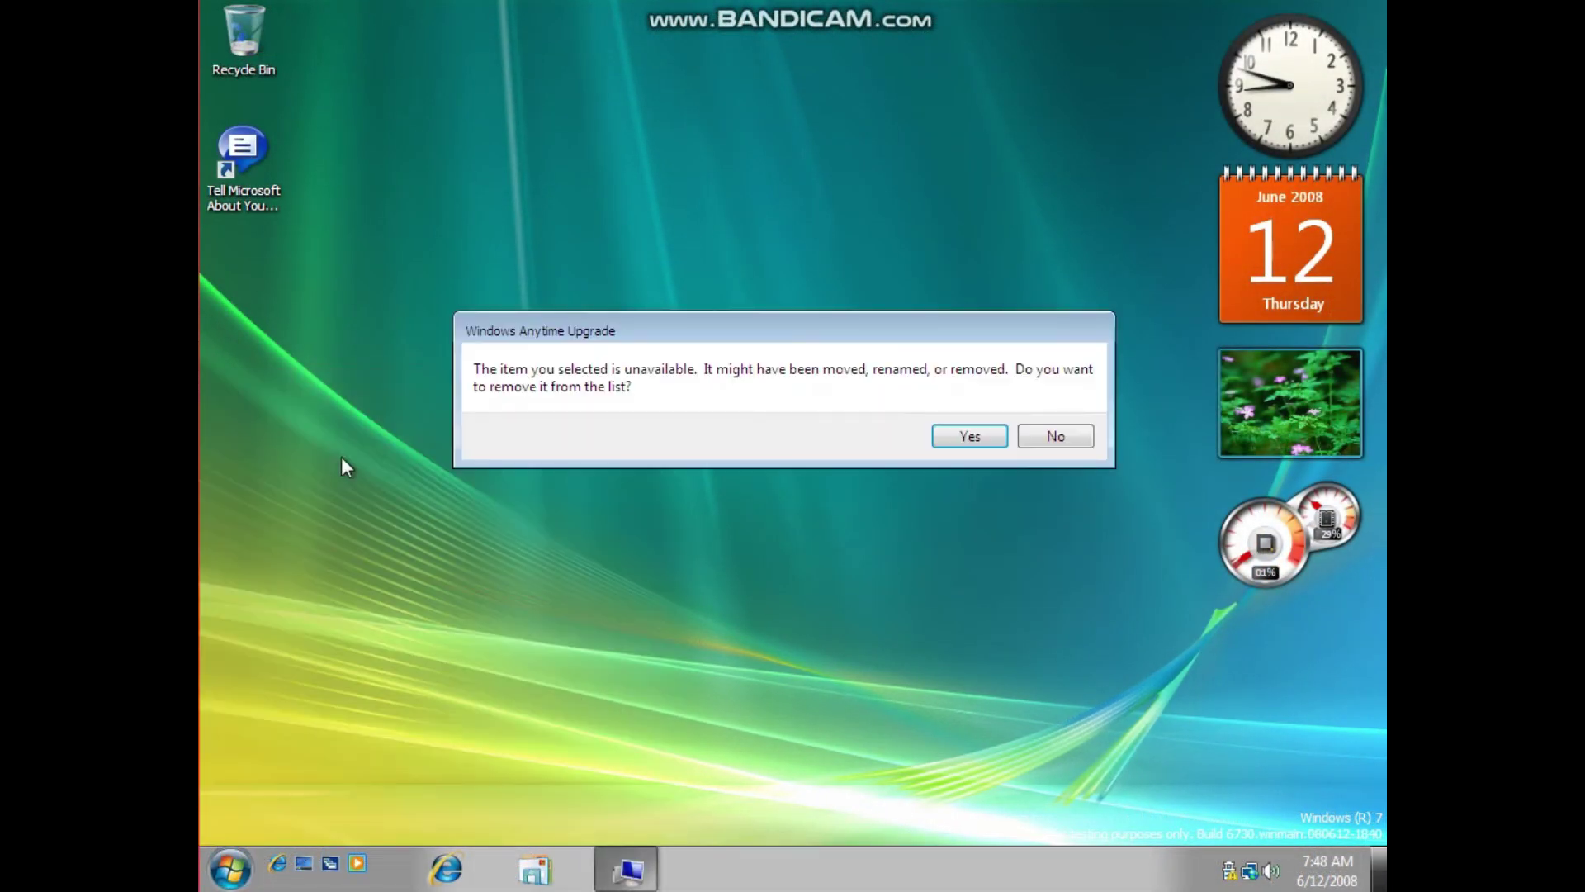
left_click(1075, 444)
left_click(231, 867)
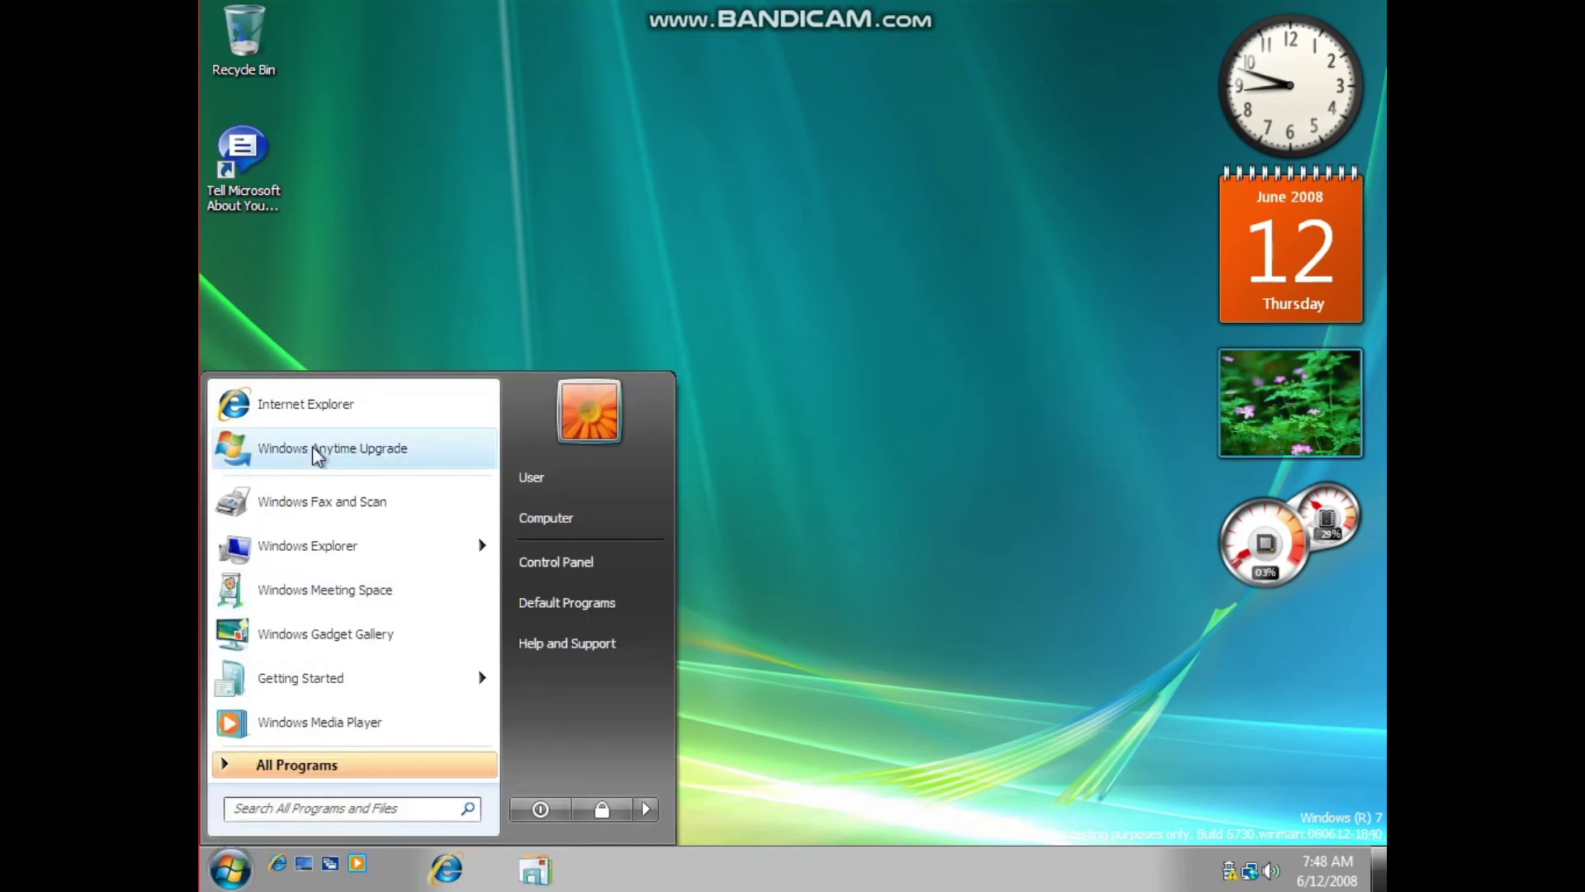
left_click(321, 450)
left_click(1006, 436)
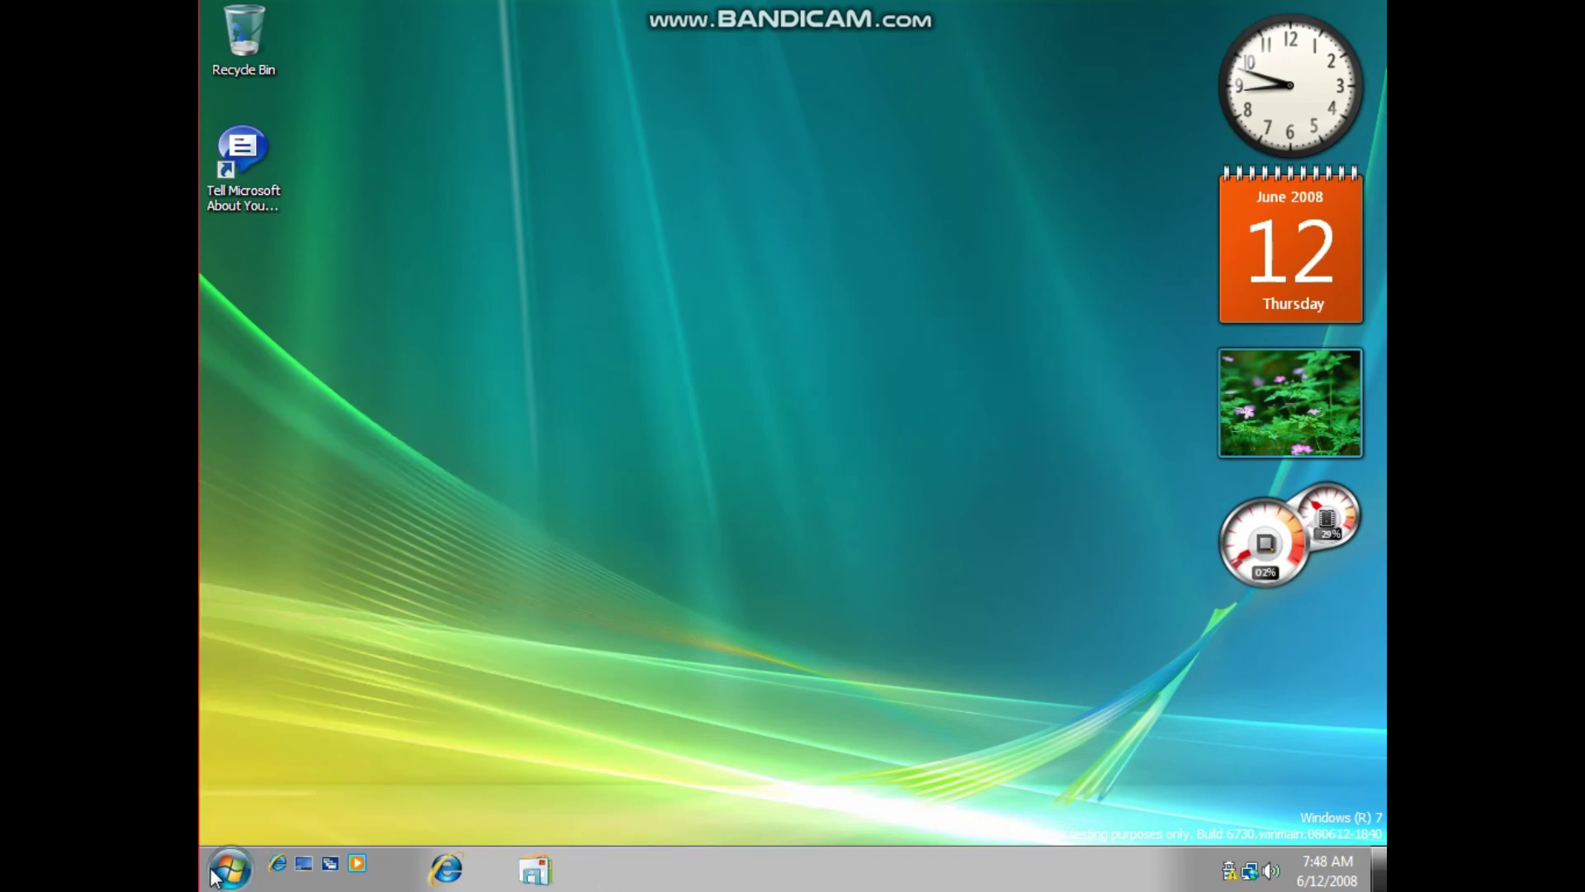
Search 'win' to launch Windows Anytime Upgrade and go to Enter an upgrade key
left_click(231, 868)
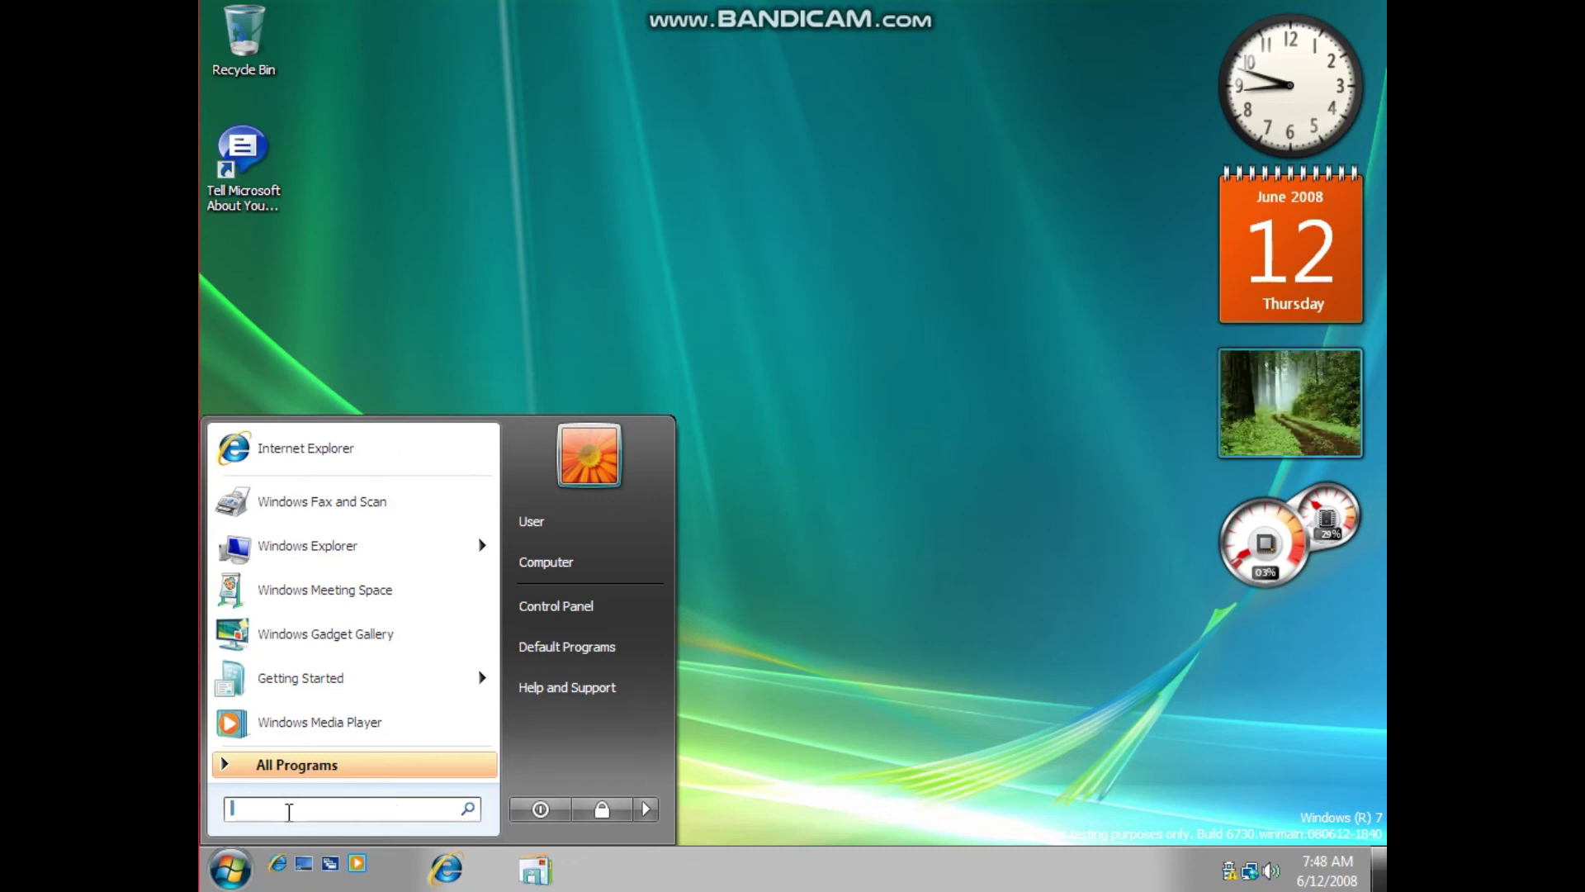
type("win")
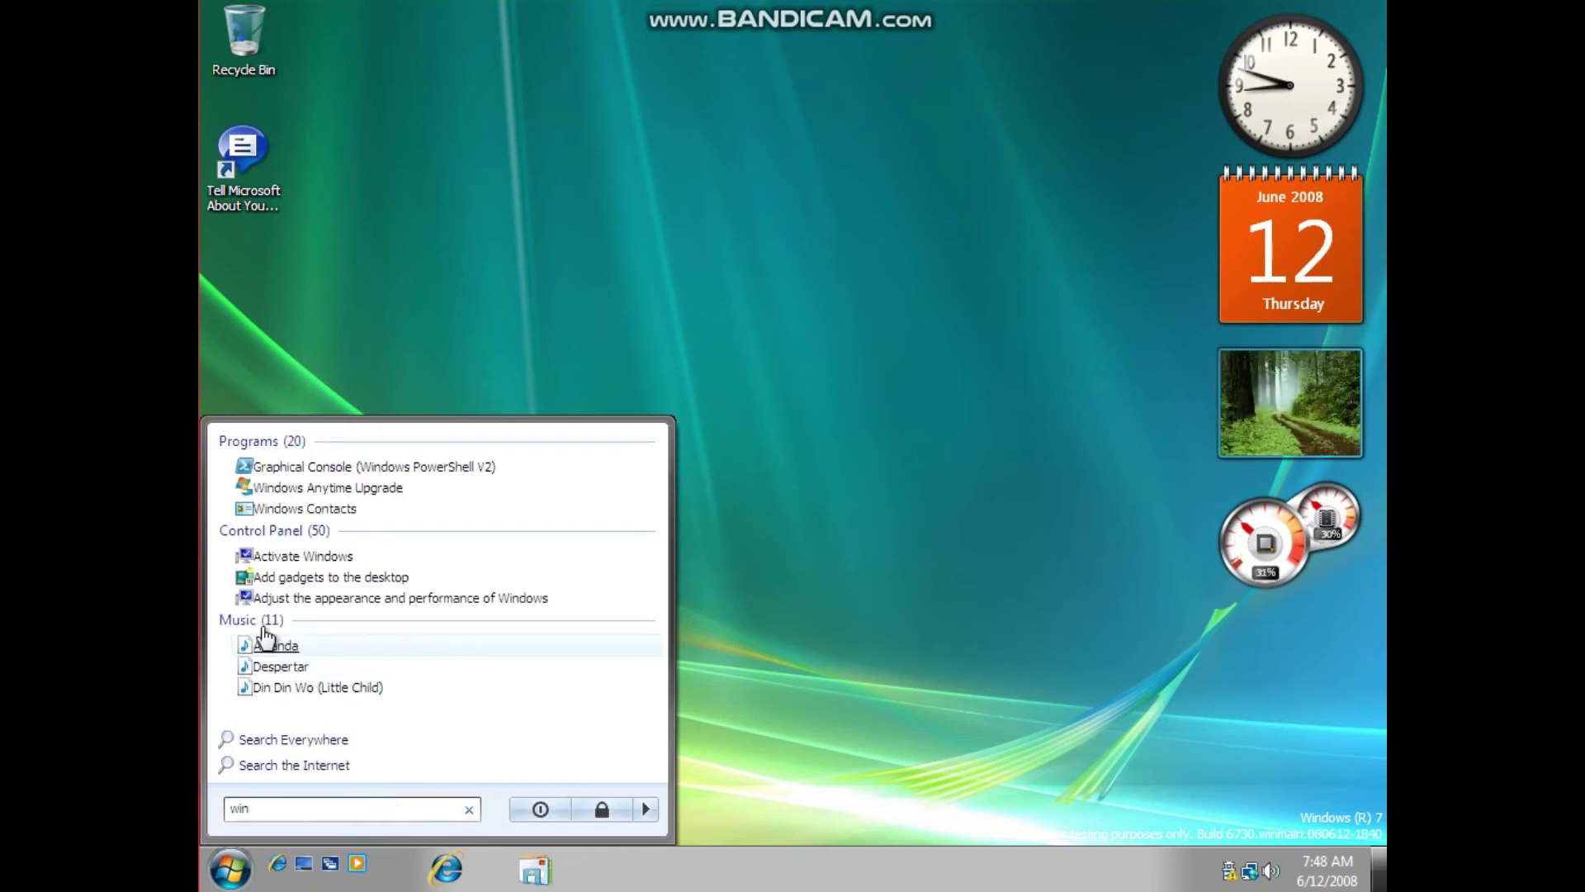
left_click(452, 488)
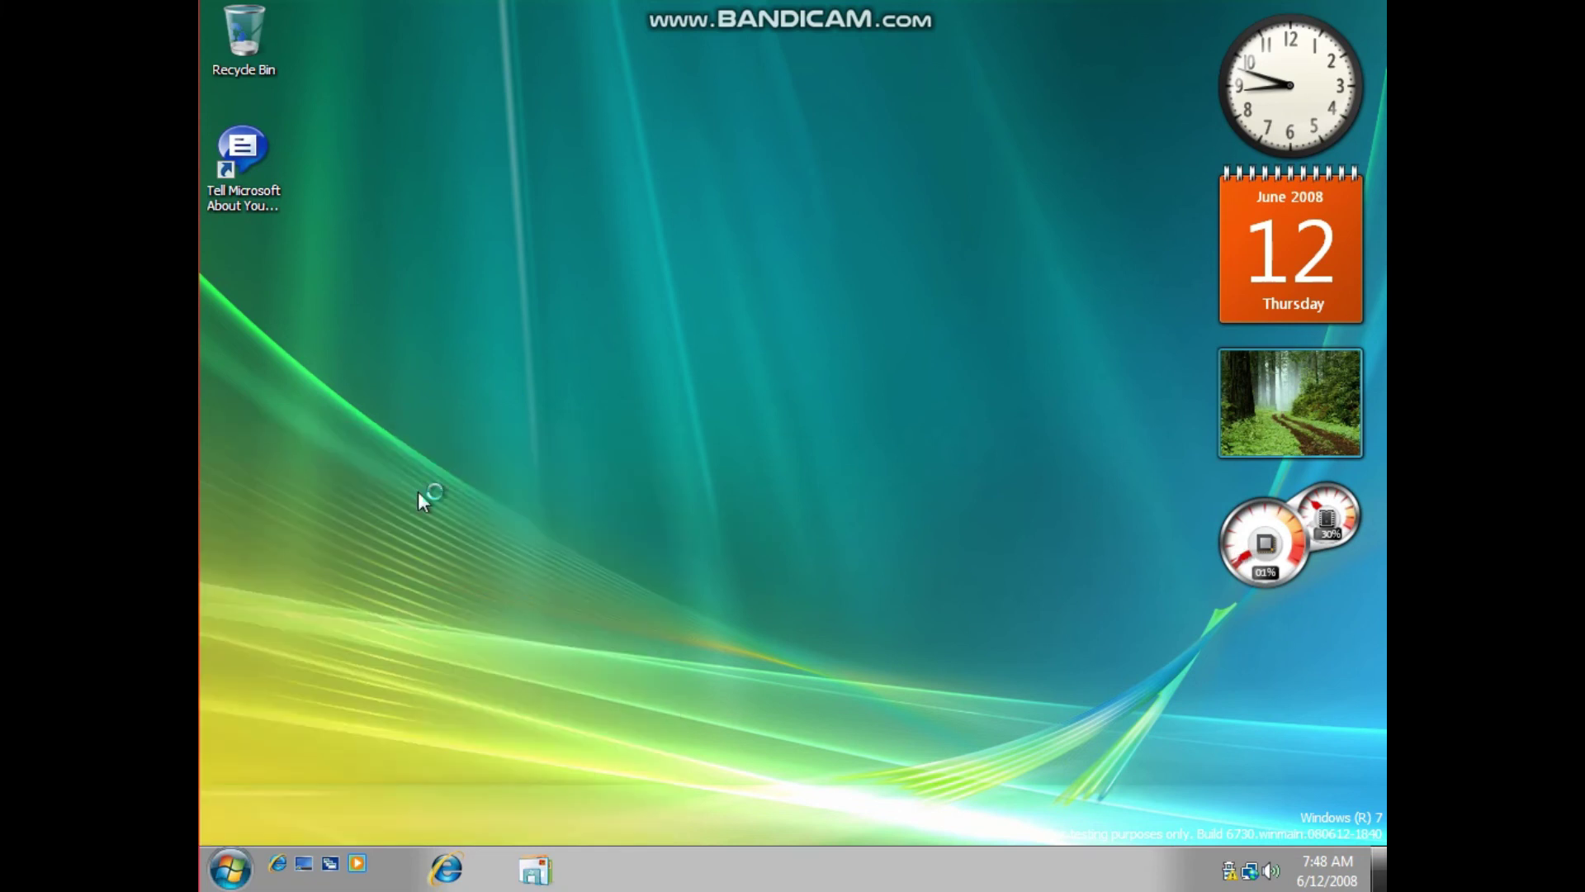
left_click(531, 463)
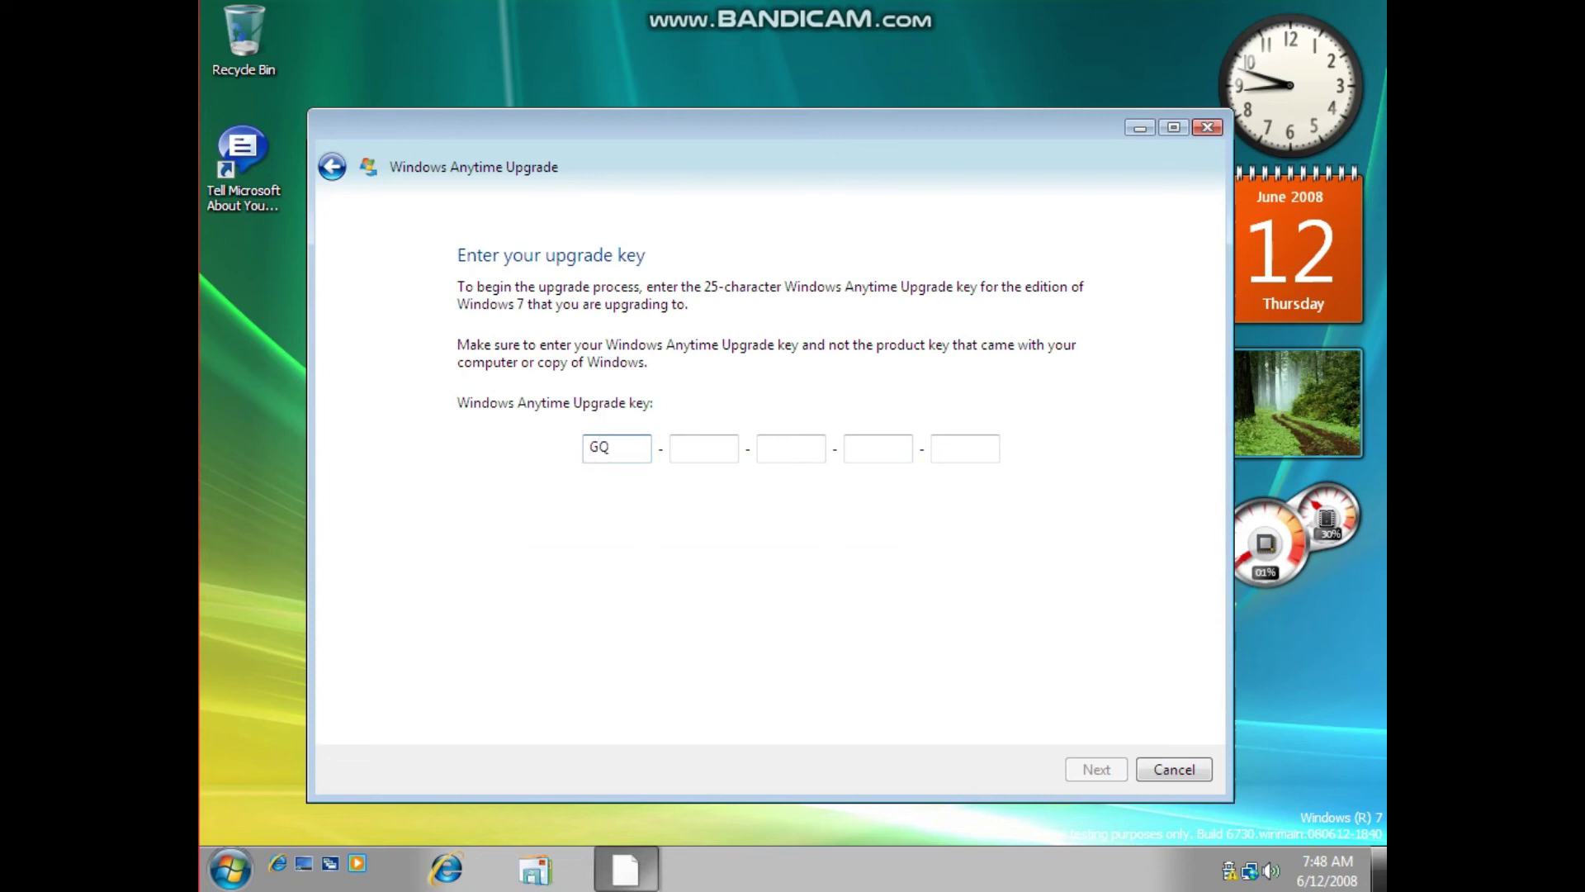
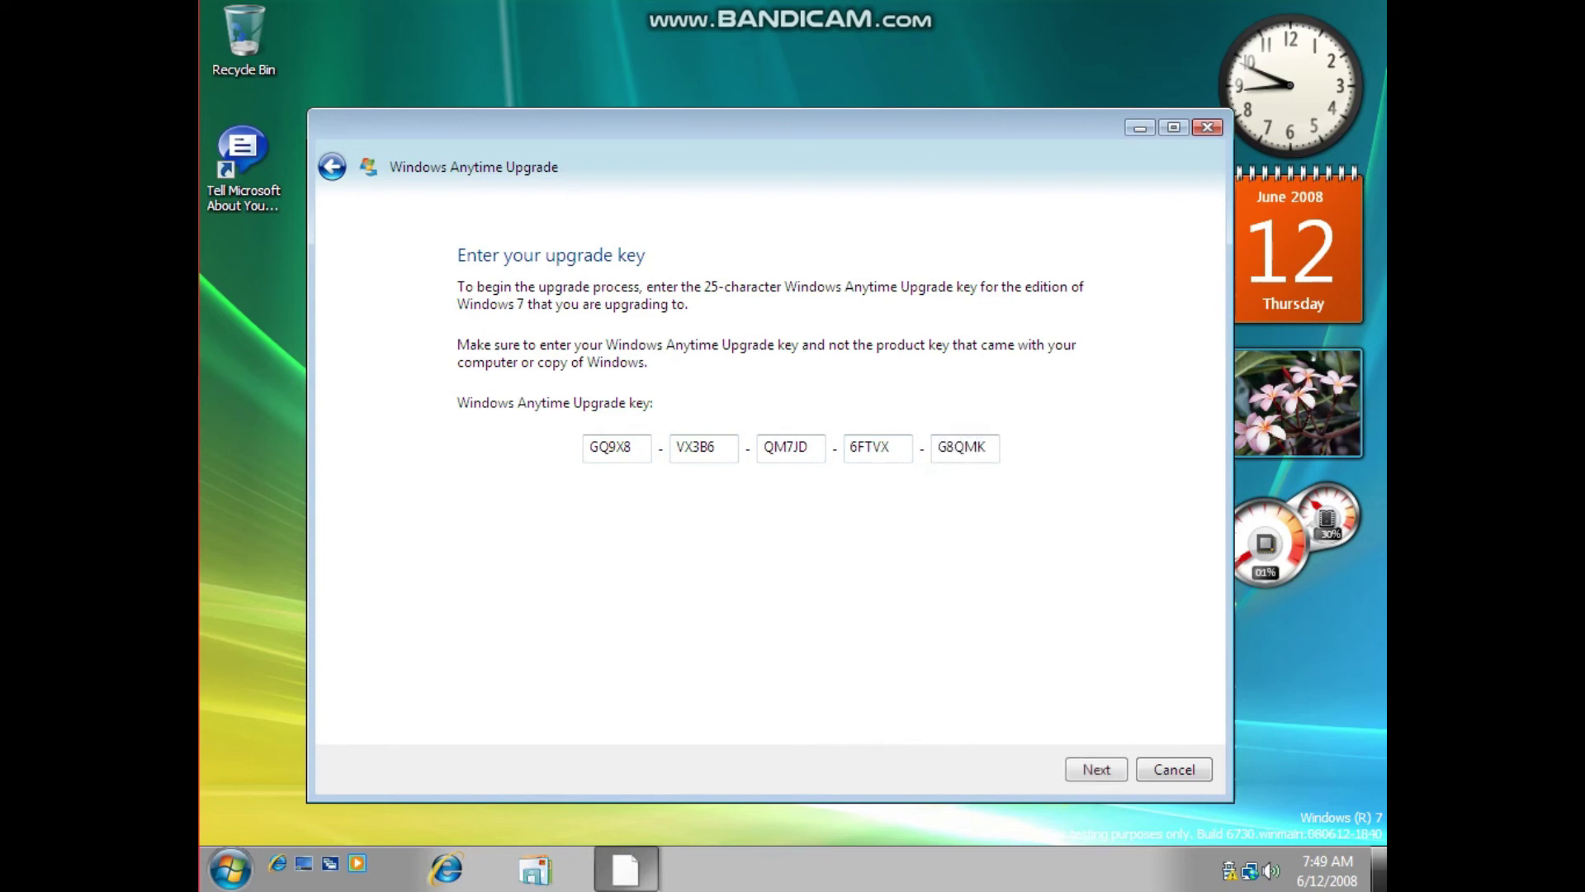
Enter the 25-character upgrade key and submit it for verification
left_click(1092, 769)
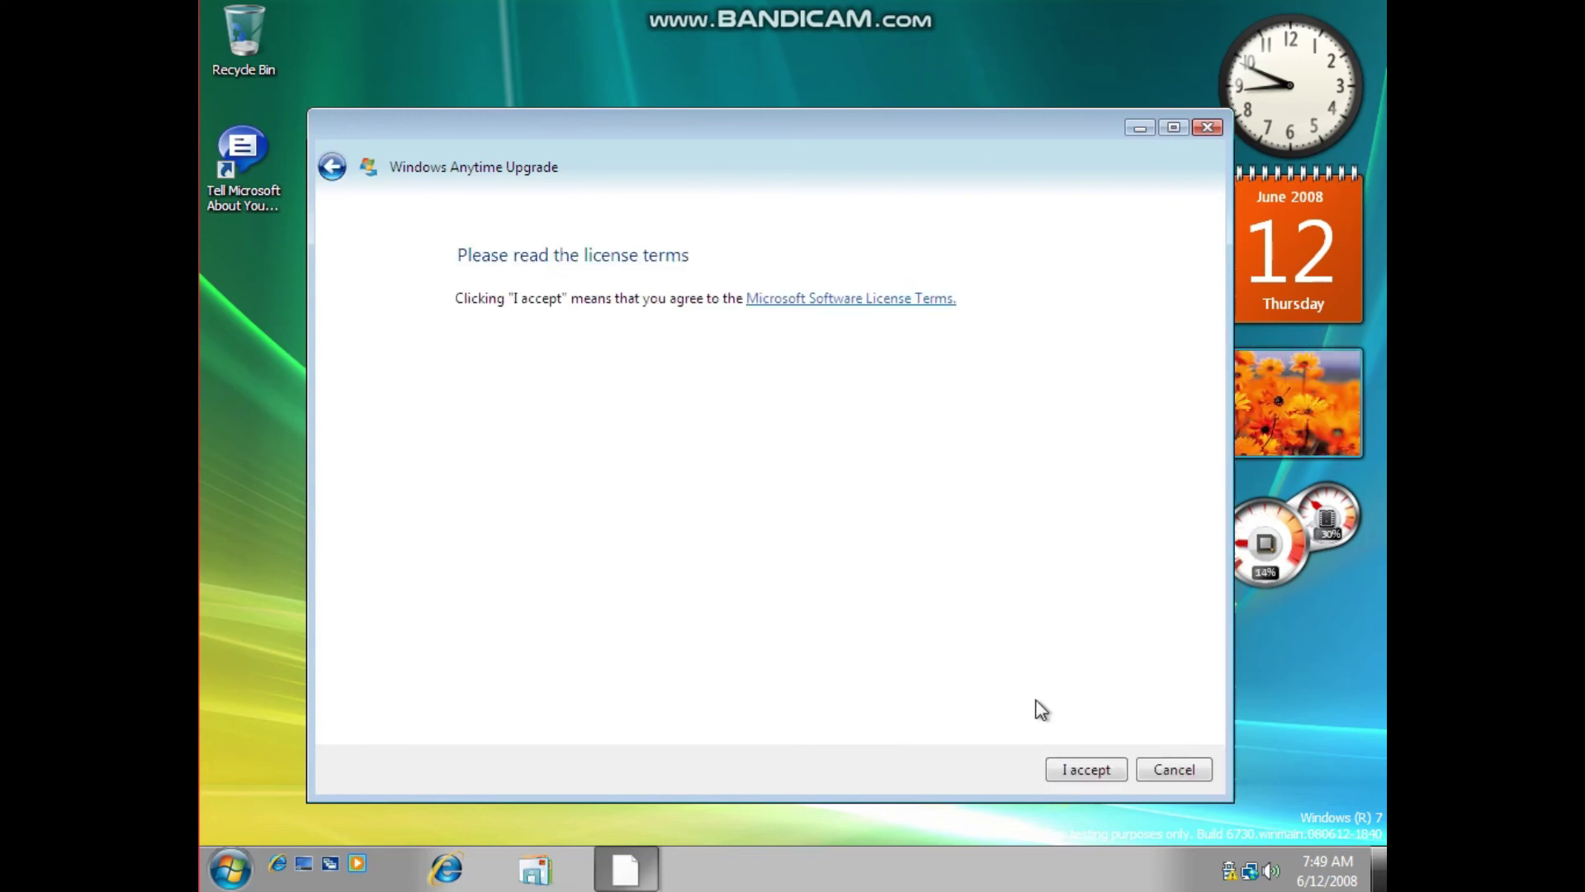
Accept the license terms and start the upgrade, approving the UAC prompt
left_click(1083, 767)
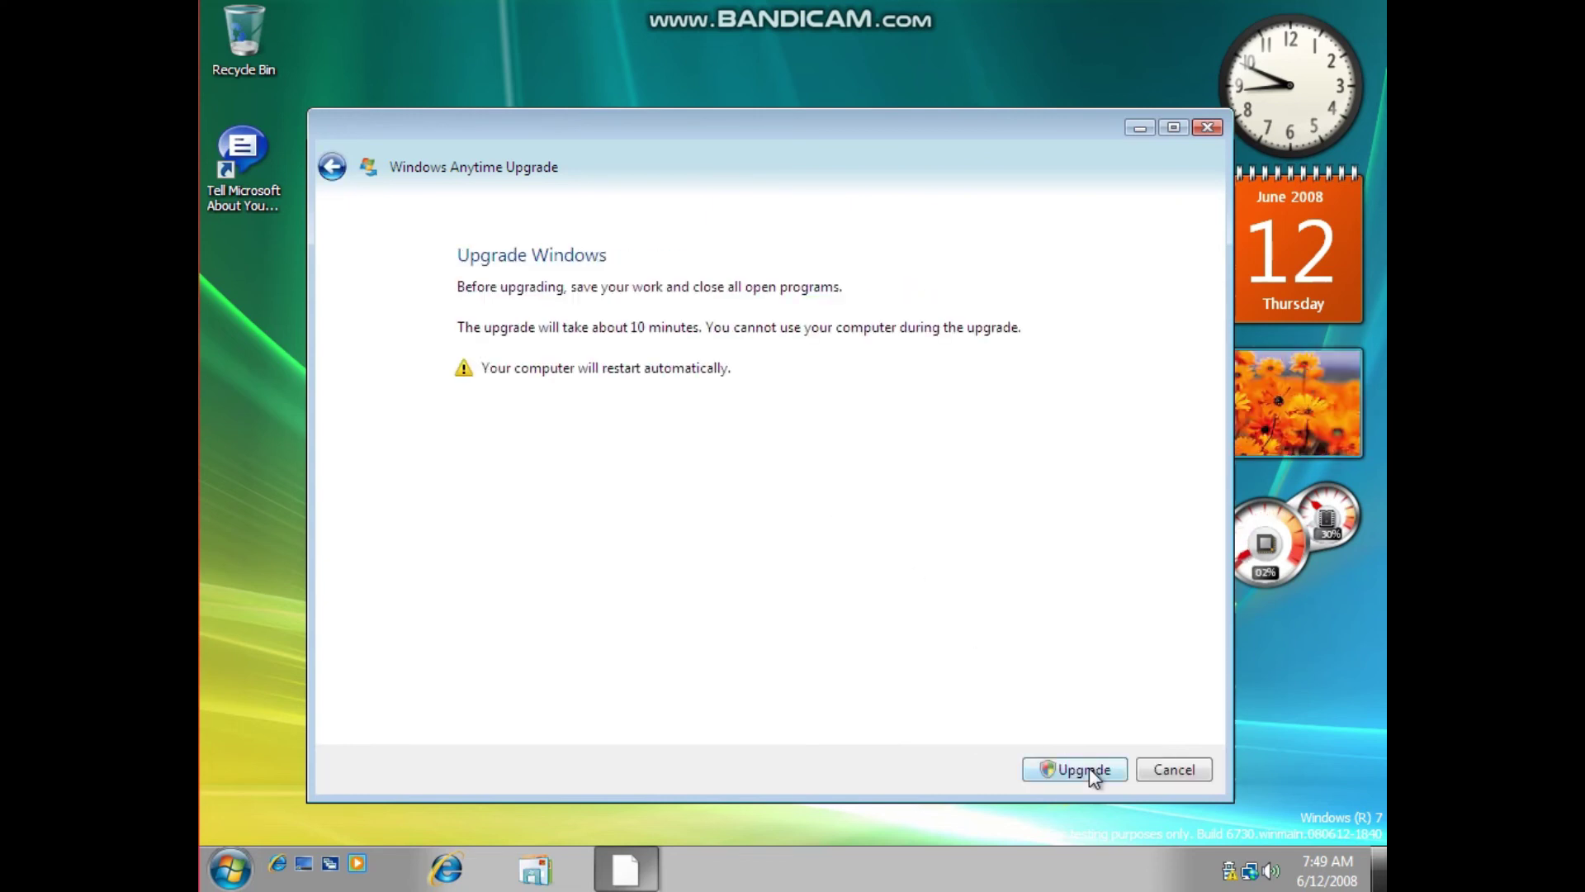
left_click(1089, 768)
left_click(859, 487)
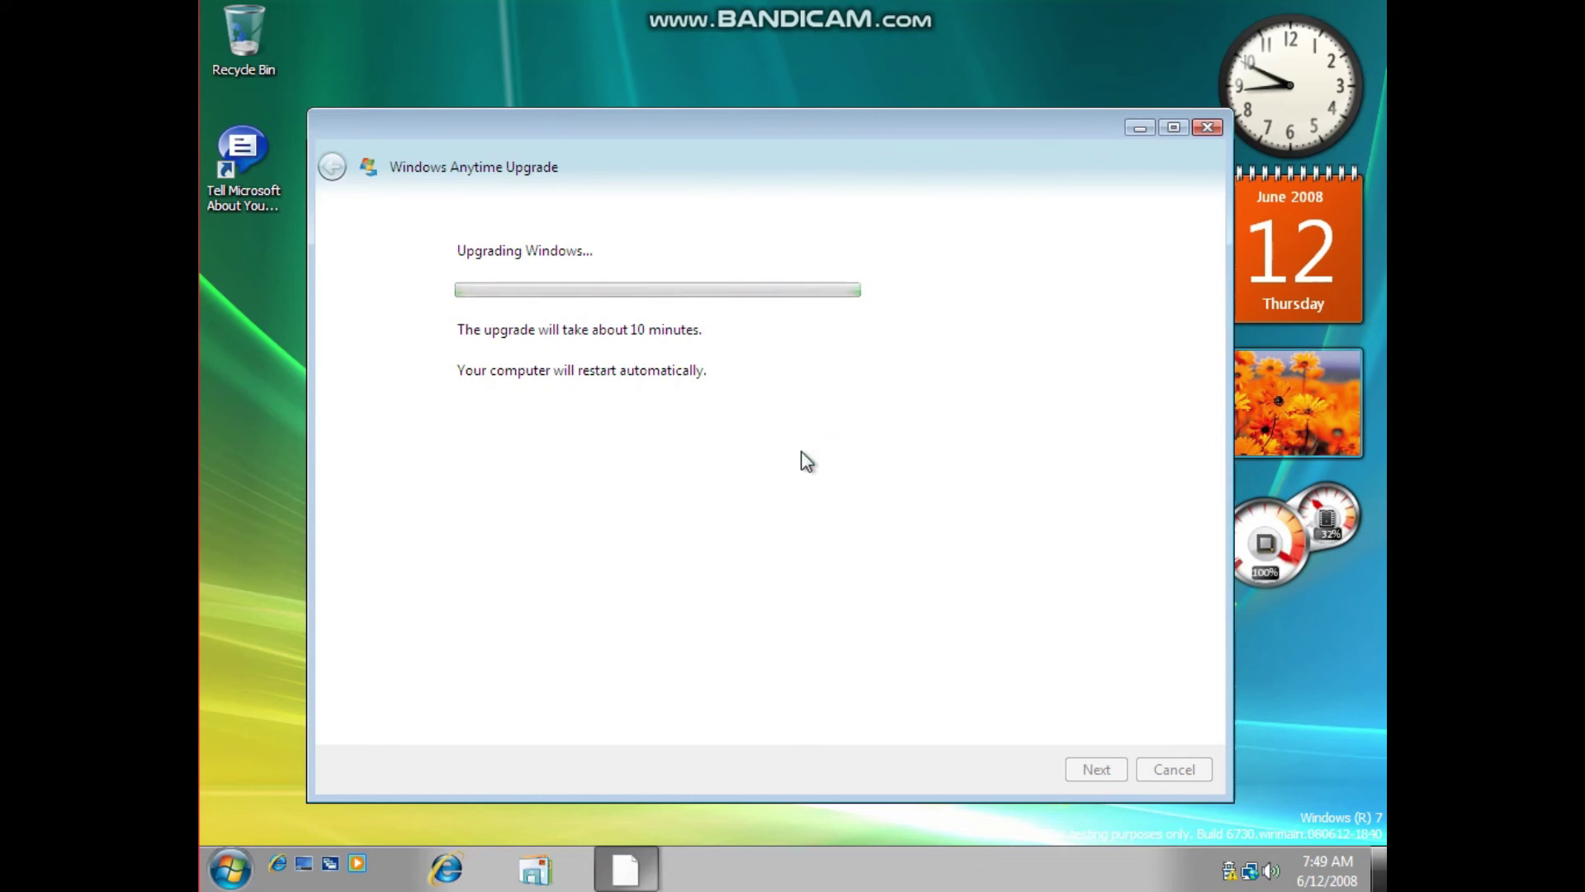
left_click(231, 867)
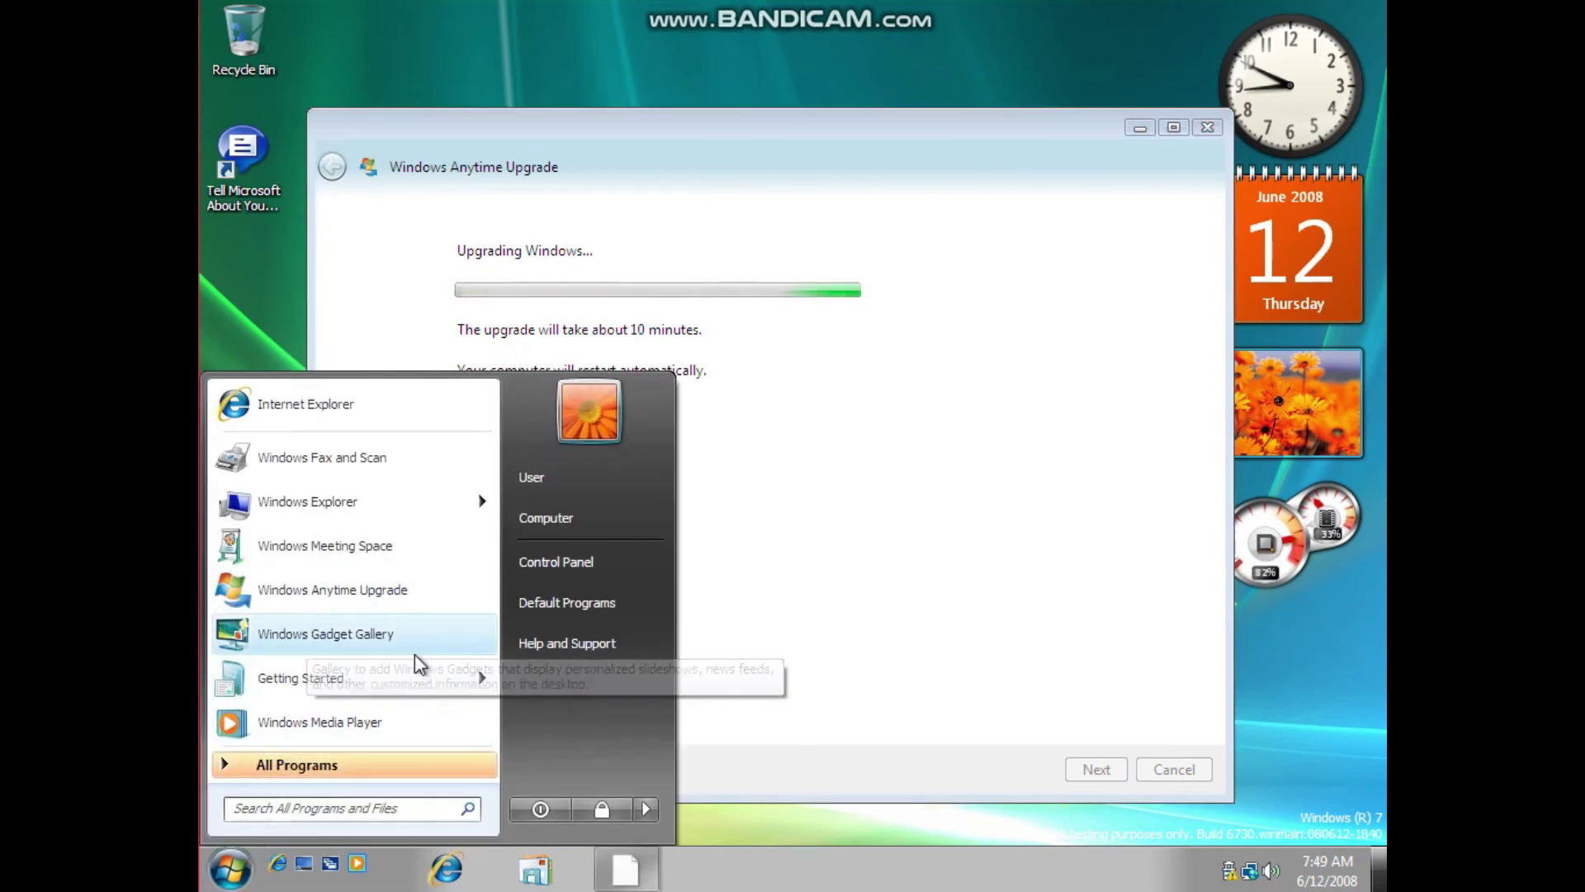
left_click(807, 566)
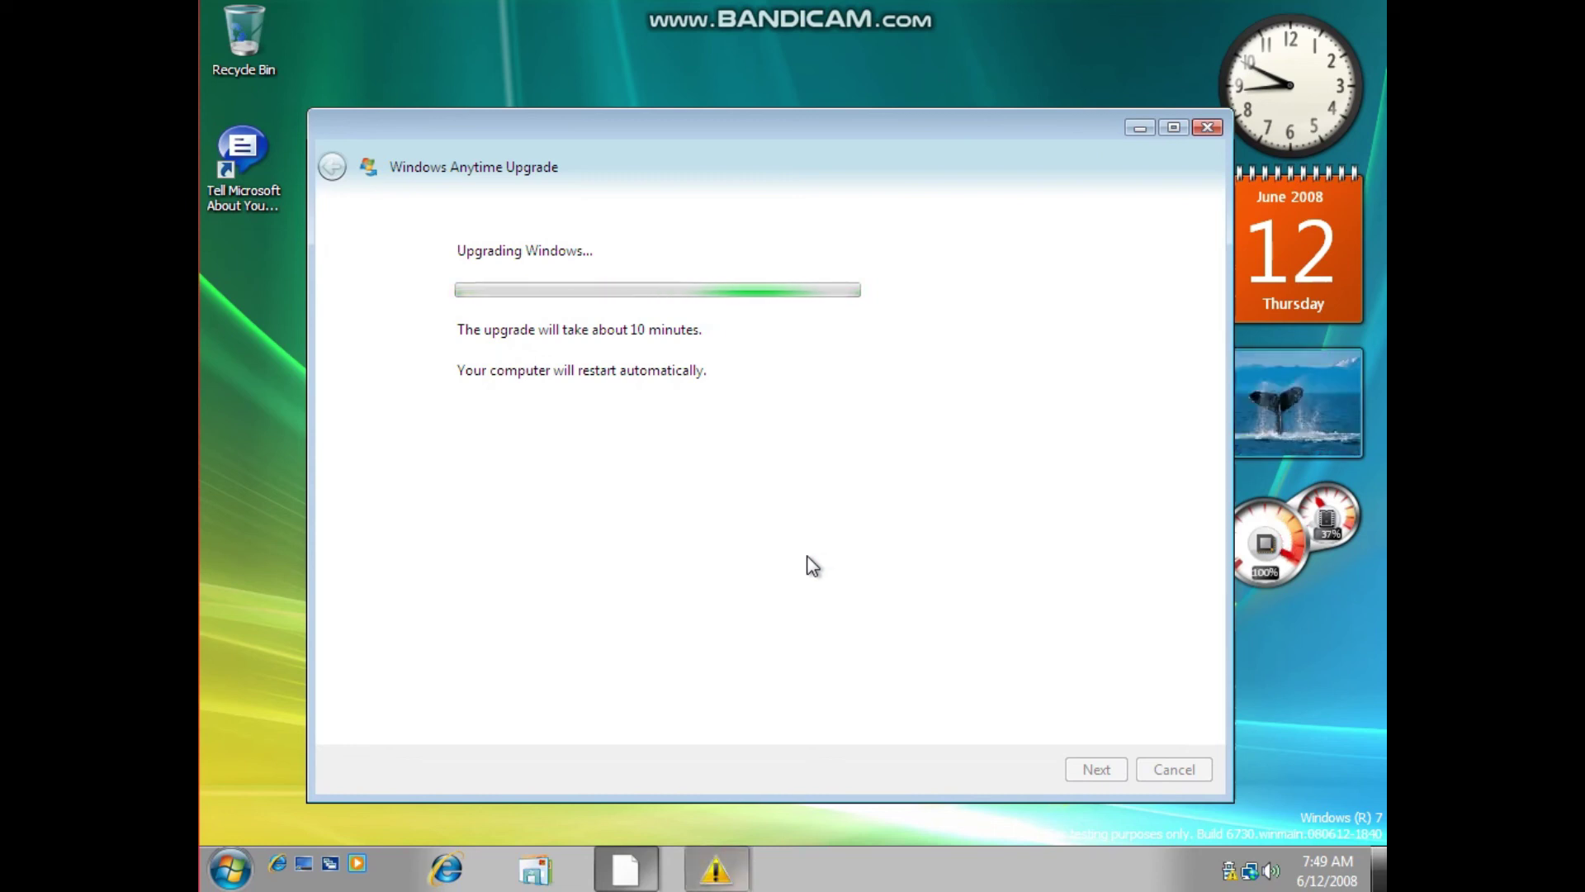
Dismiss the Windows Activation restart notice while the upgrade completes
right_click(746, 860)
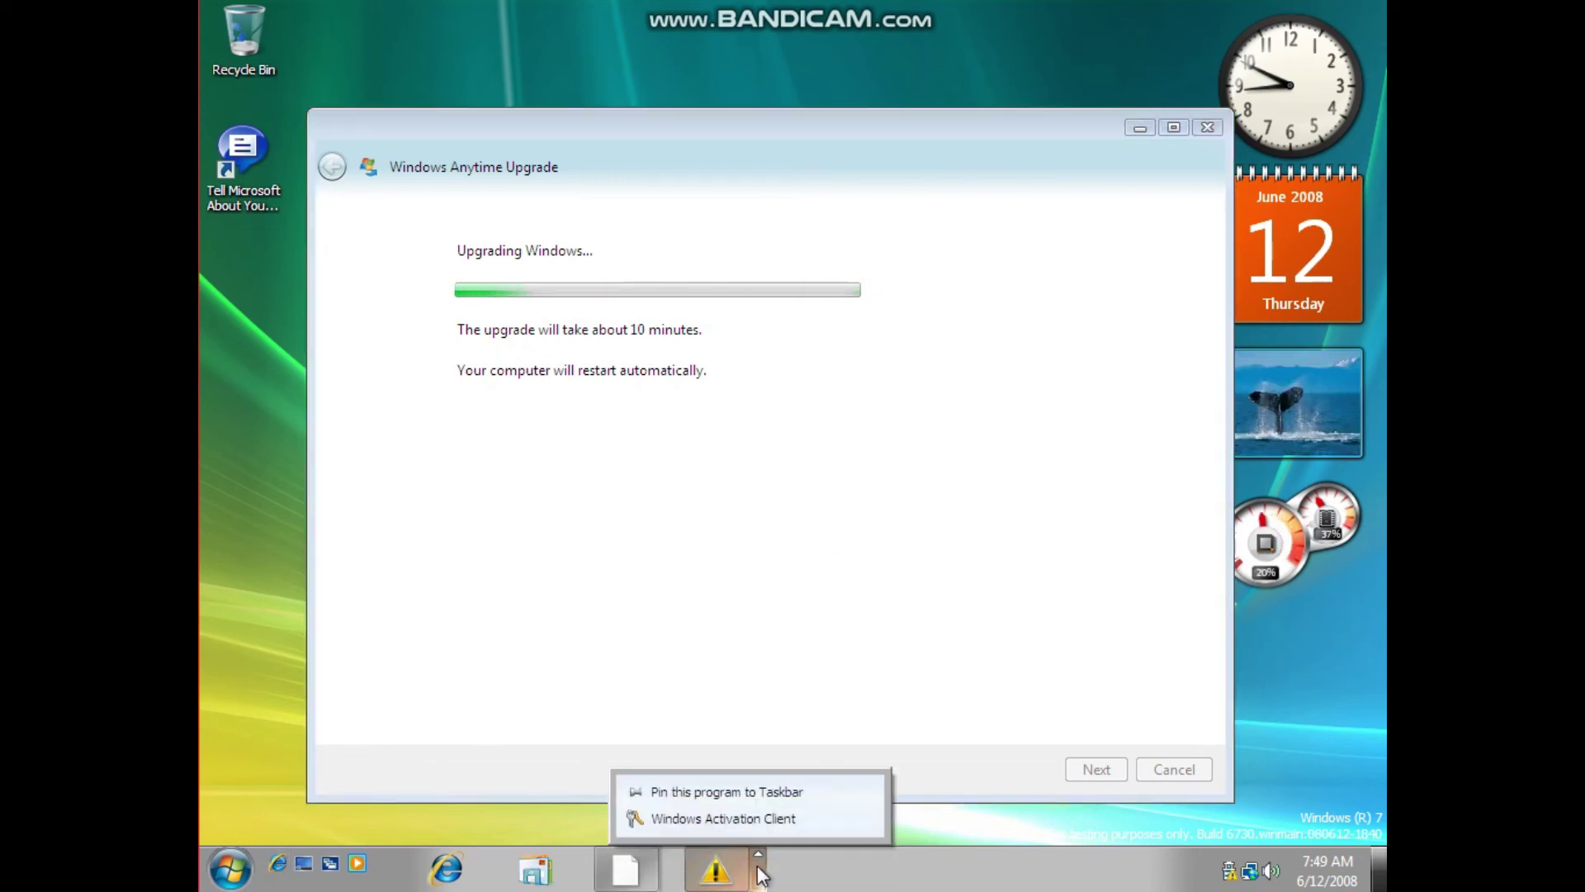
left_click(738, 853)
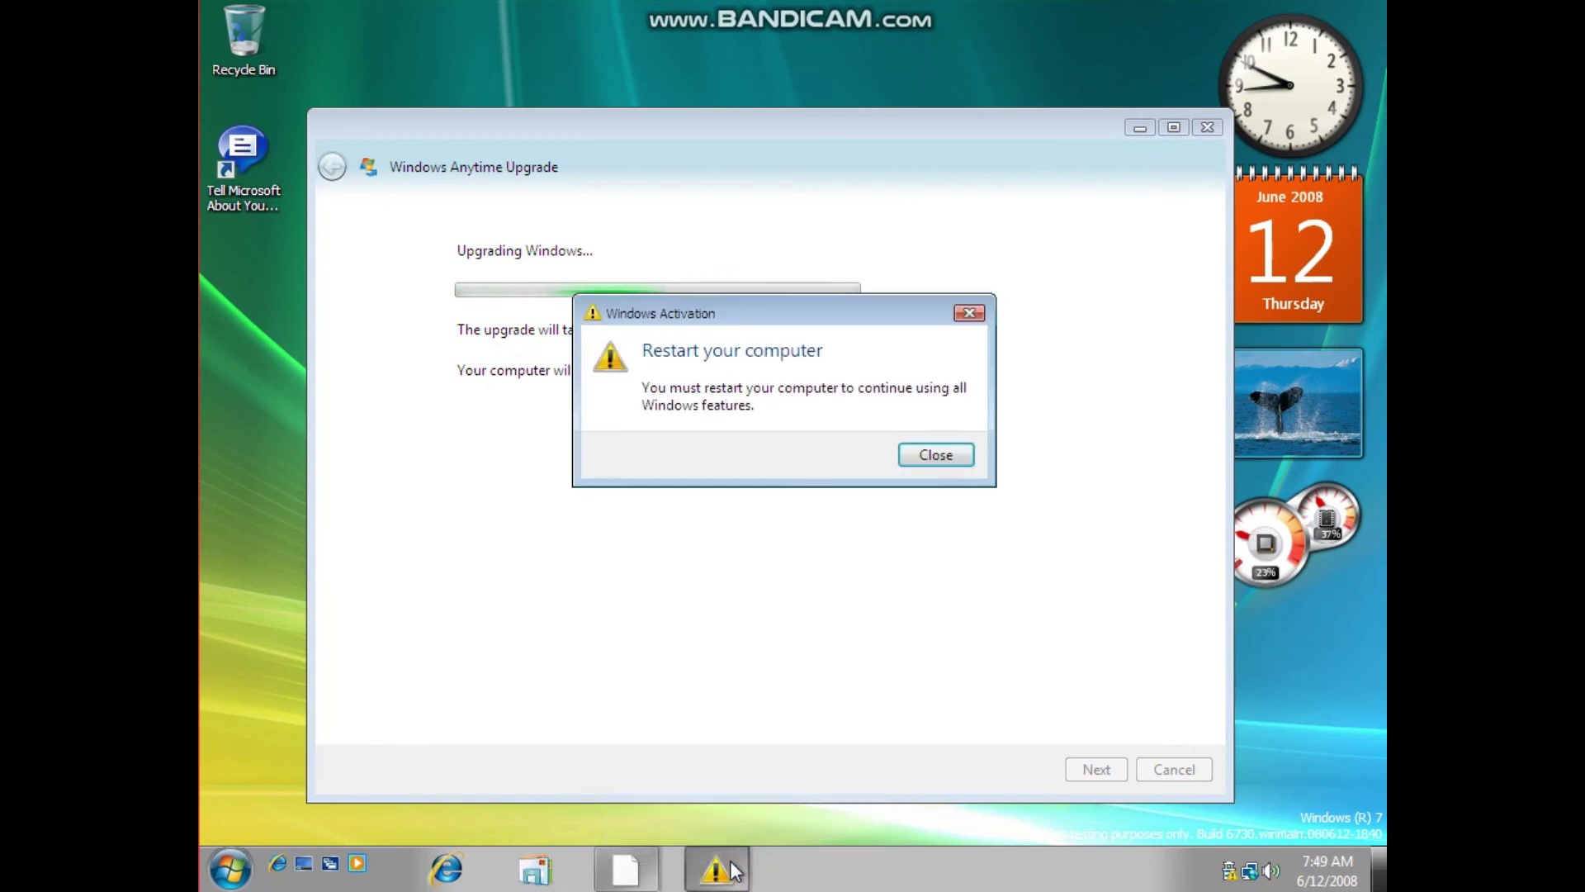
left_click(931, 451)
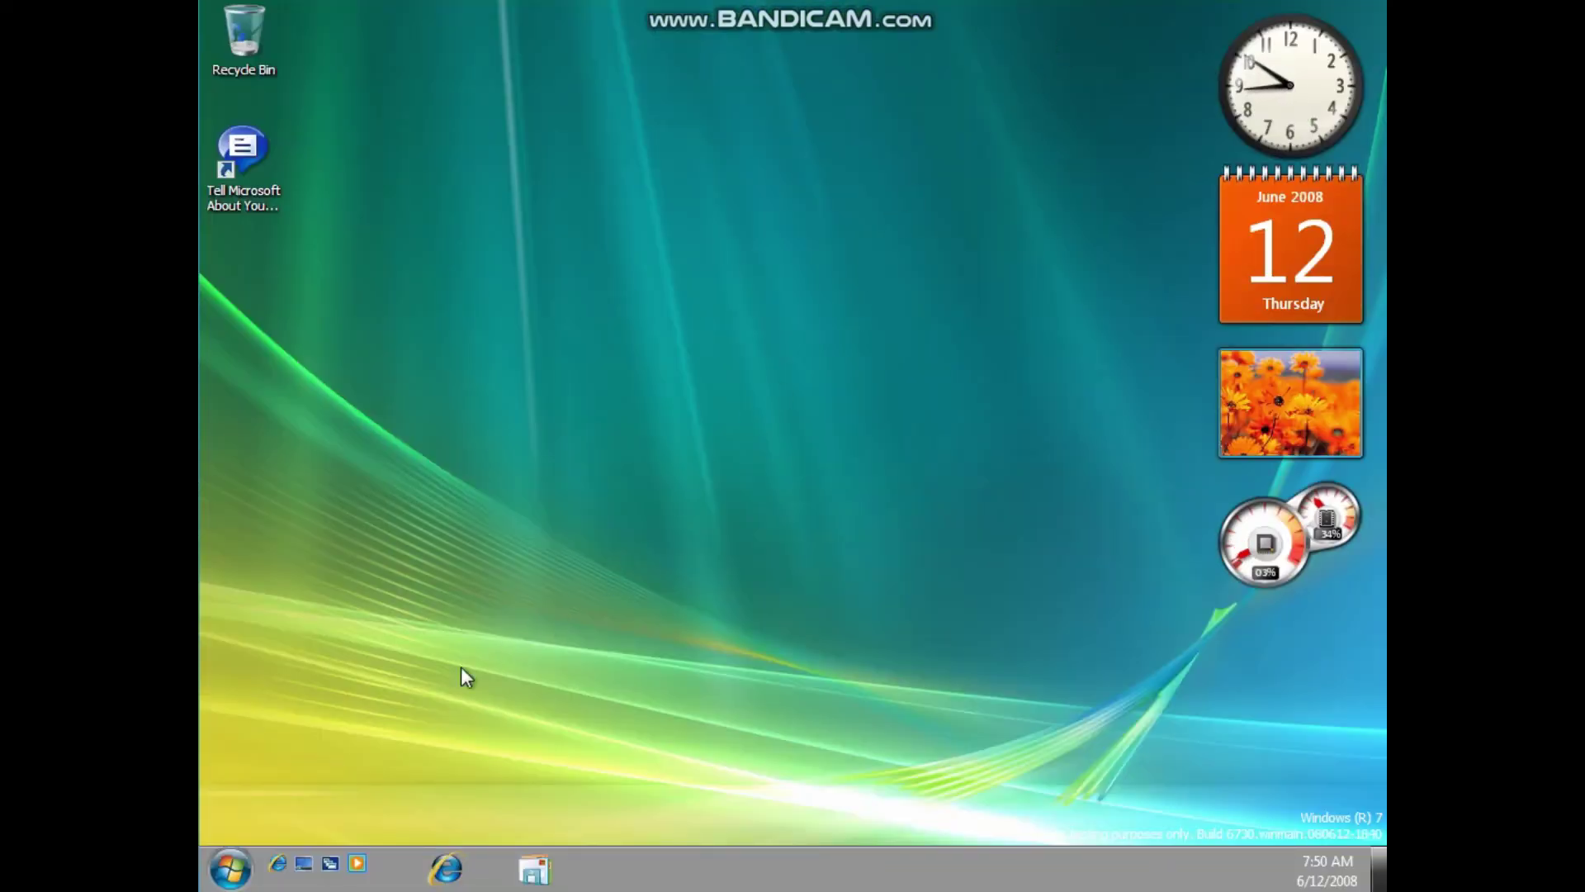
left_click(226, 863)
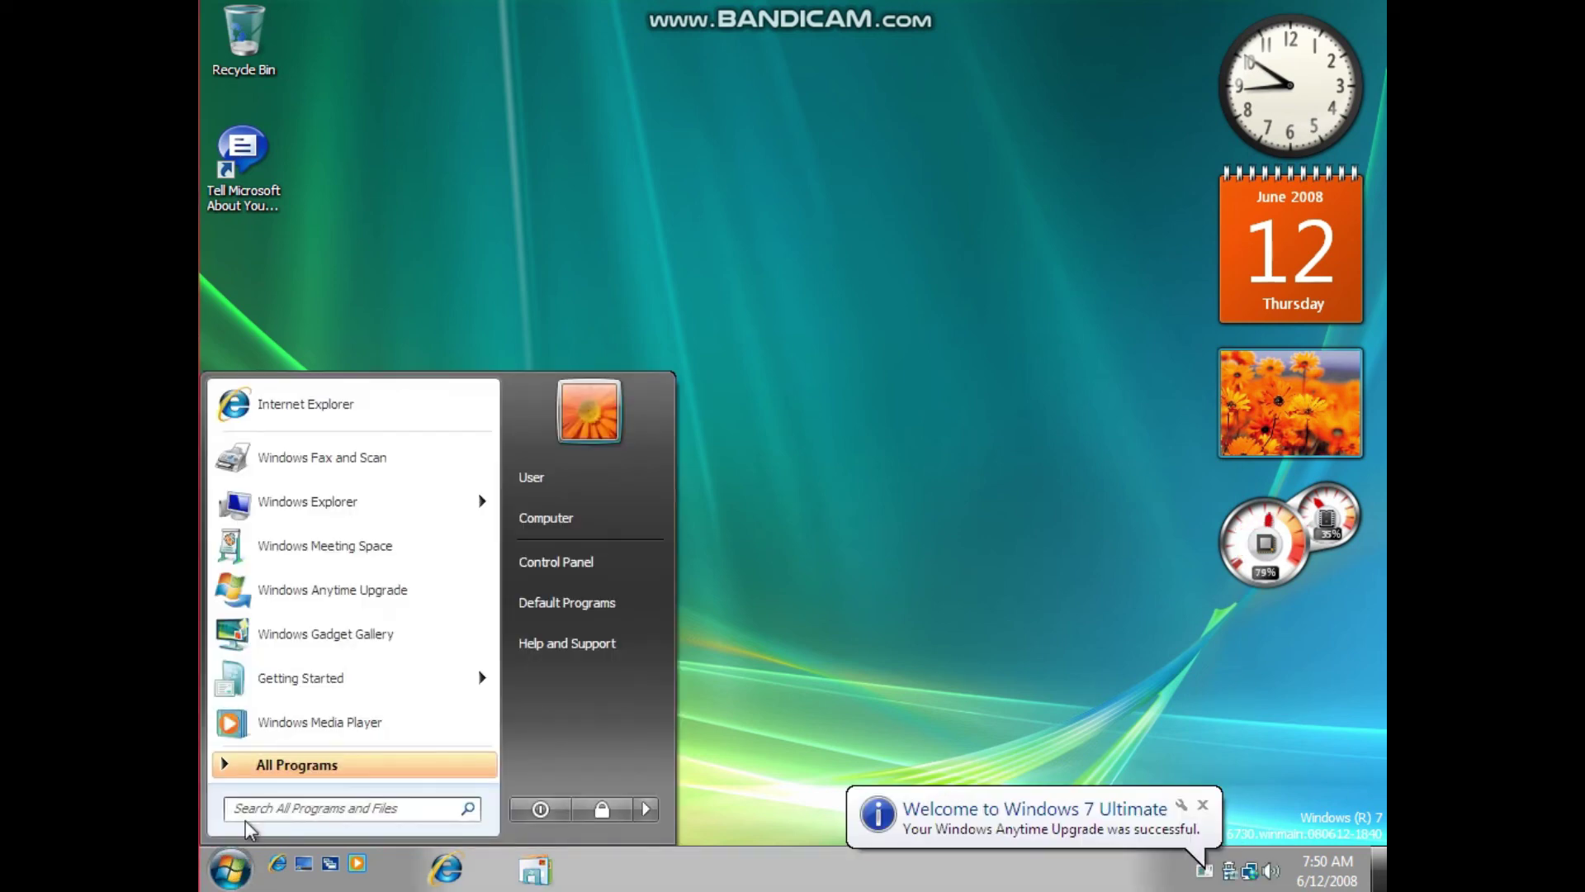
left_click(261, 768)
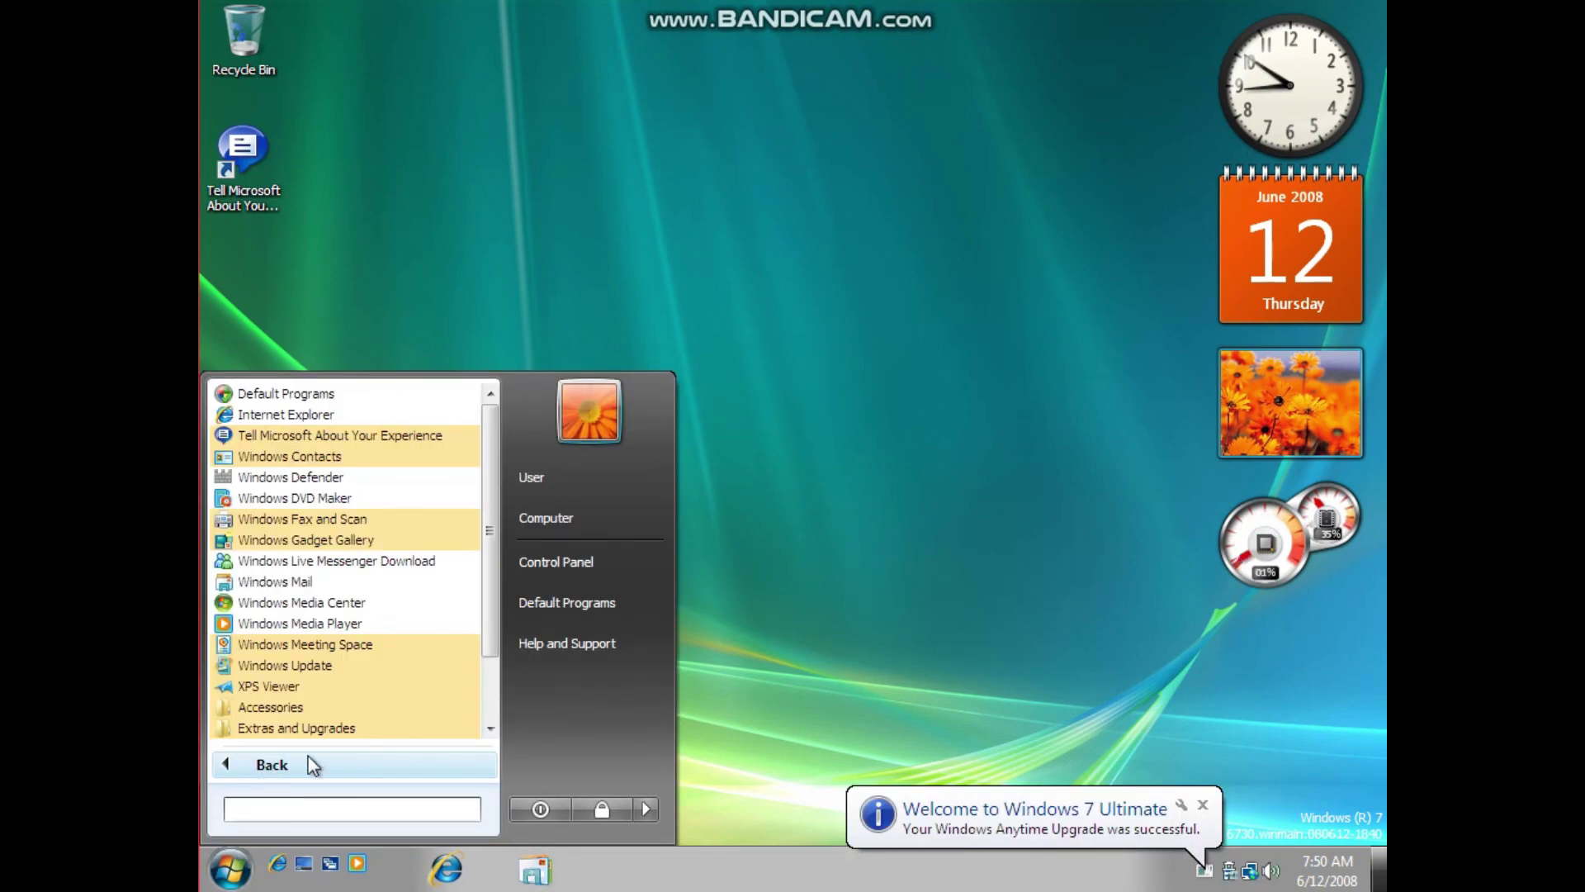
left_click(1203, 800)
left_click(1204, 800)
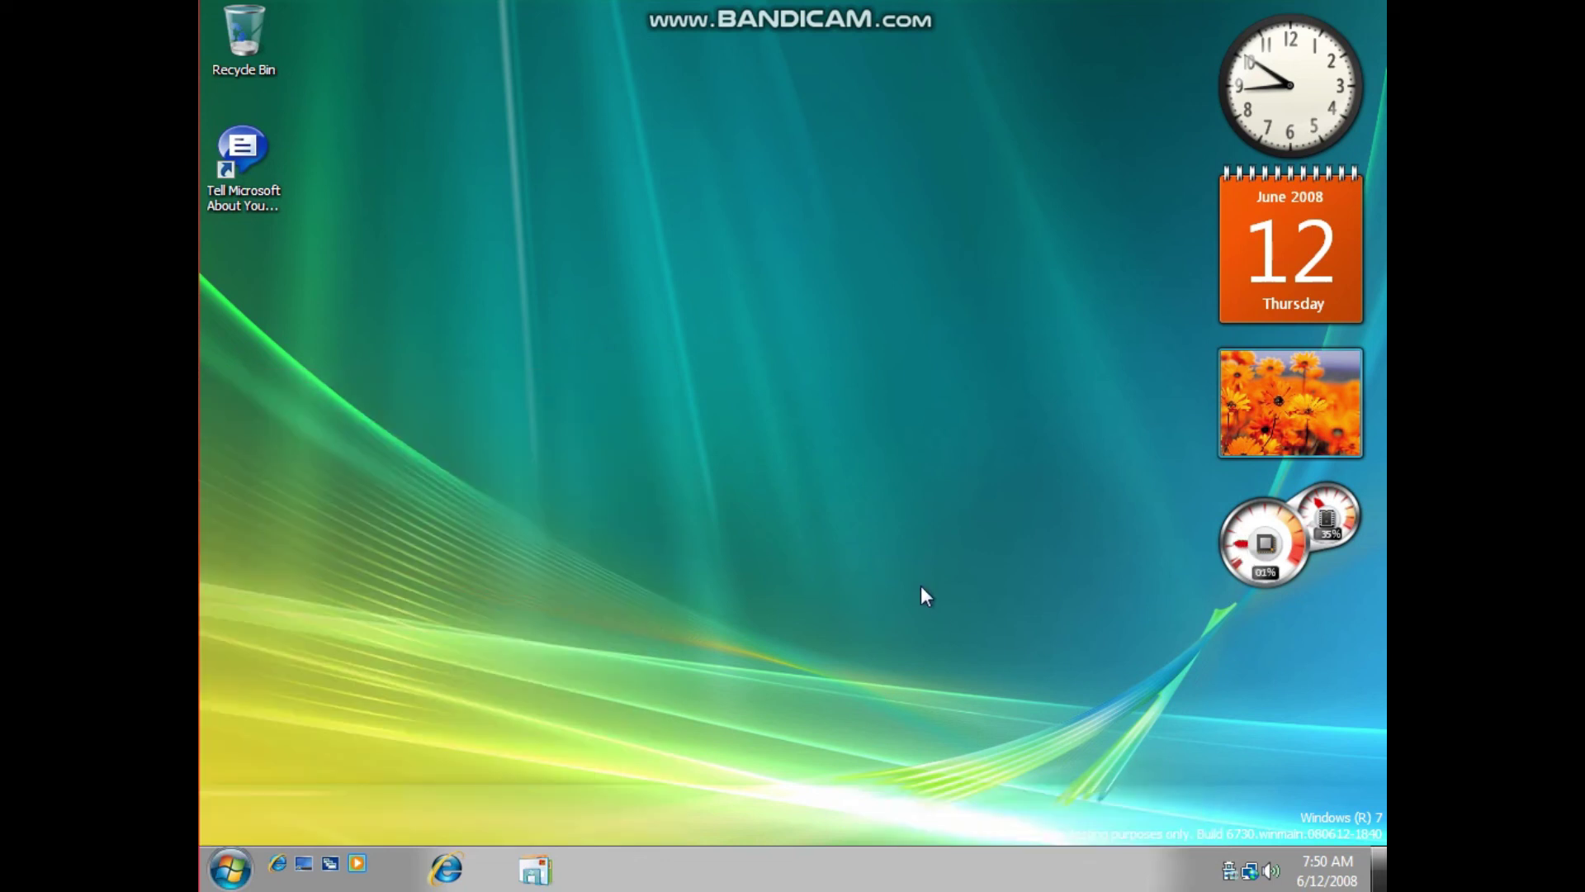
key("super+r")
key("Return")
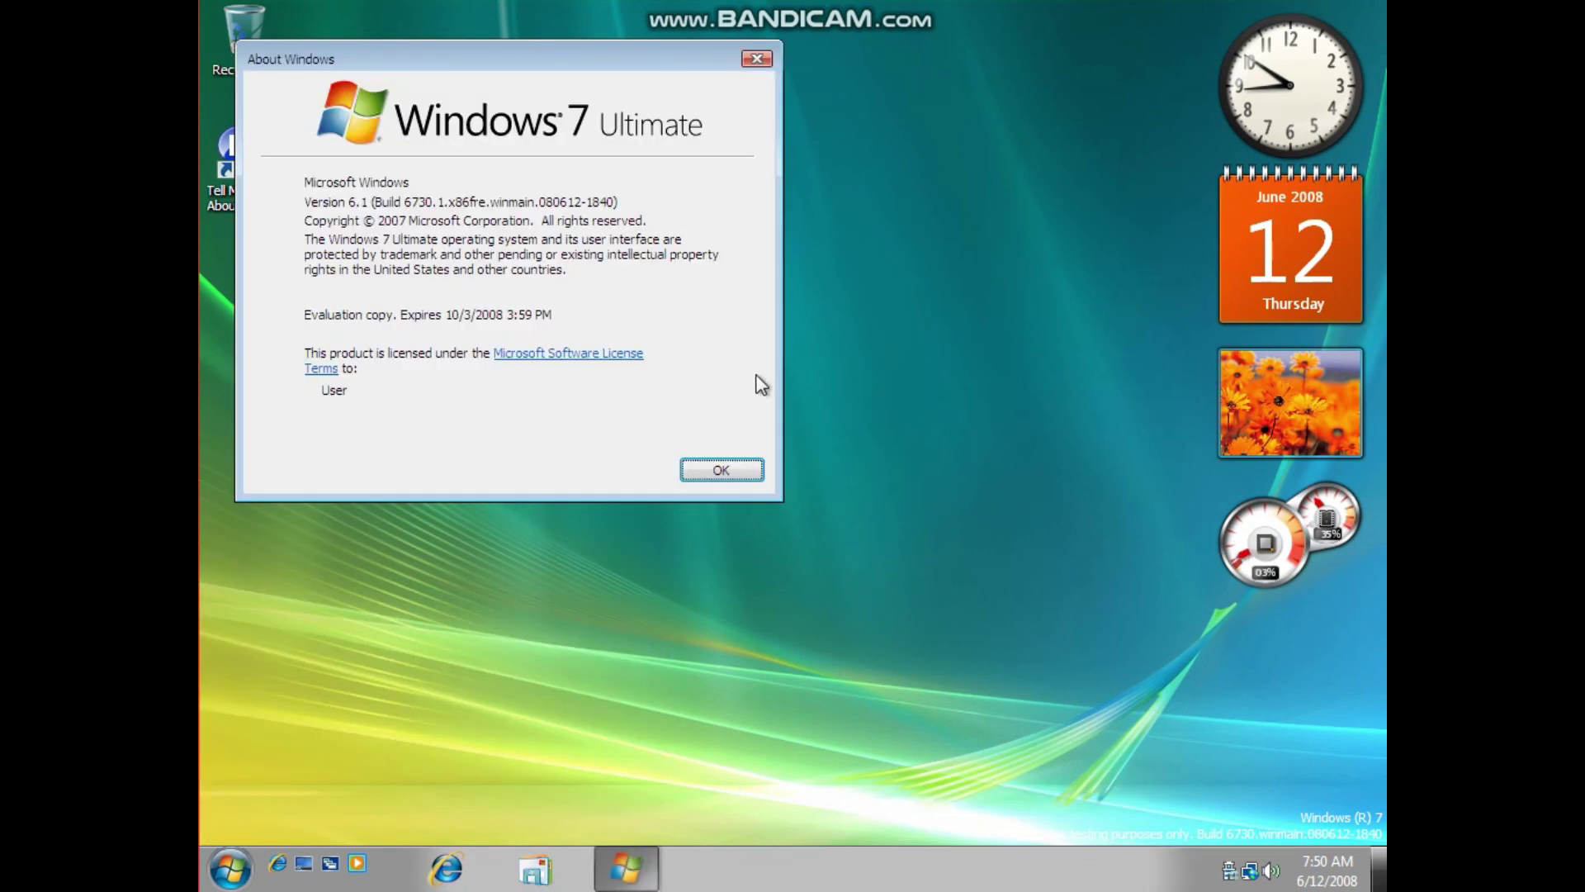
left_click_drag(514, 60, 712, 261)
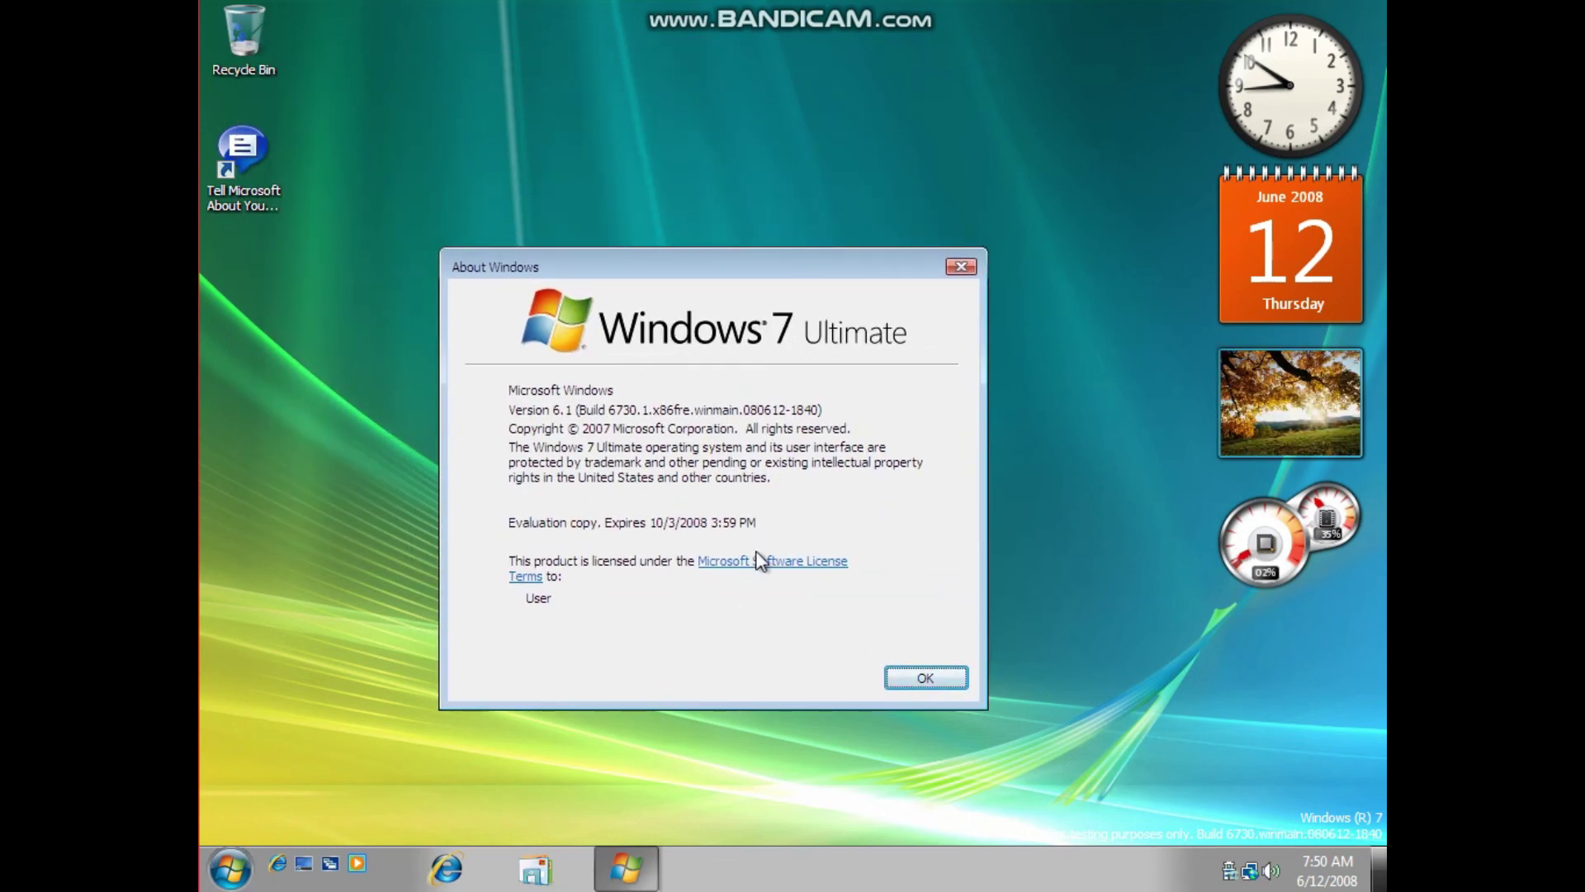
left_click(939, 674)
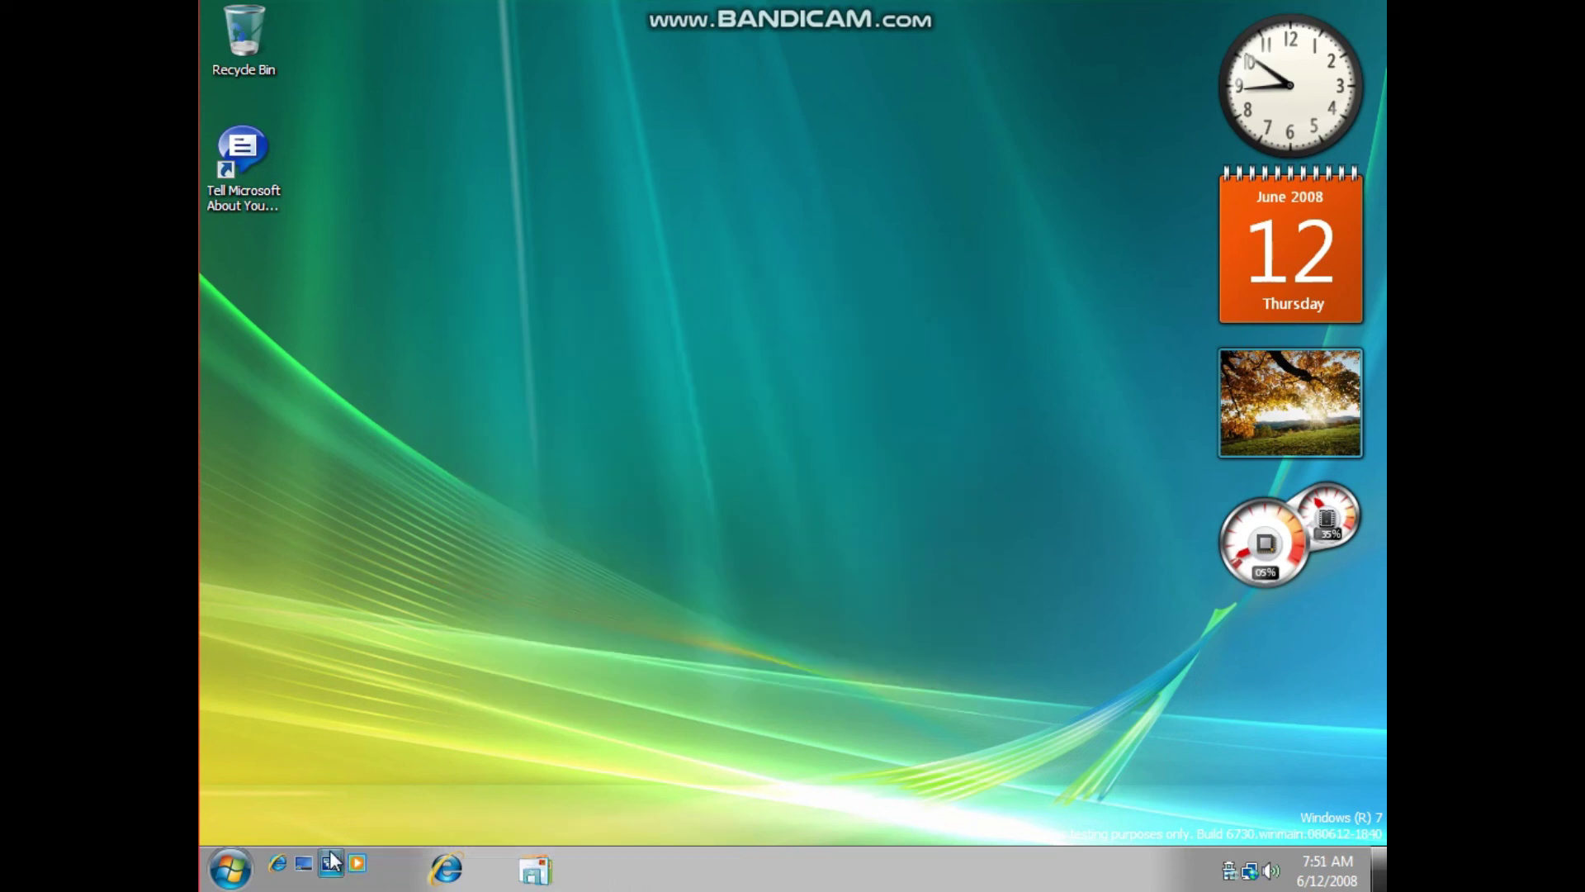
left_click(229, 869)
left_click(282, 764)
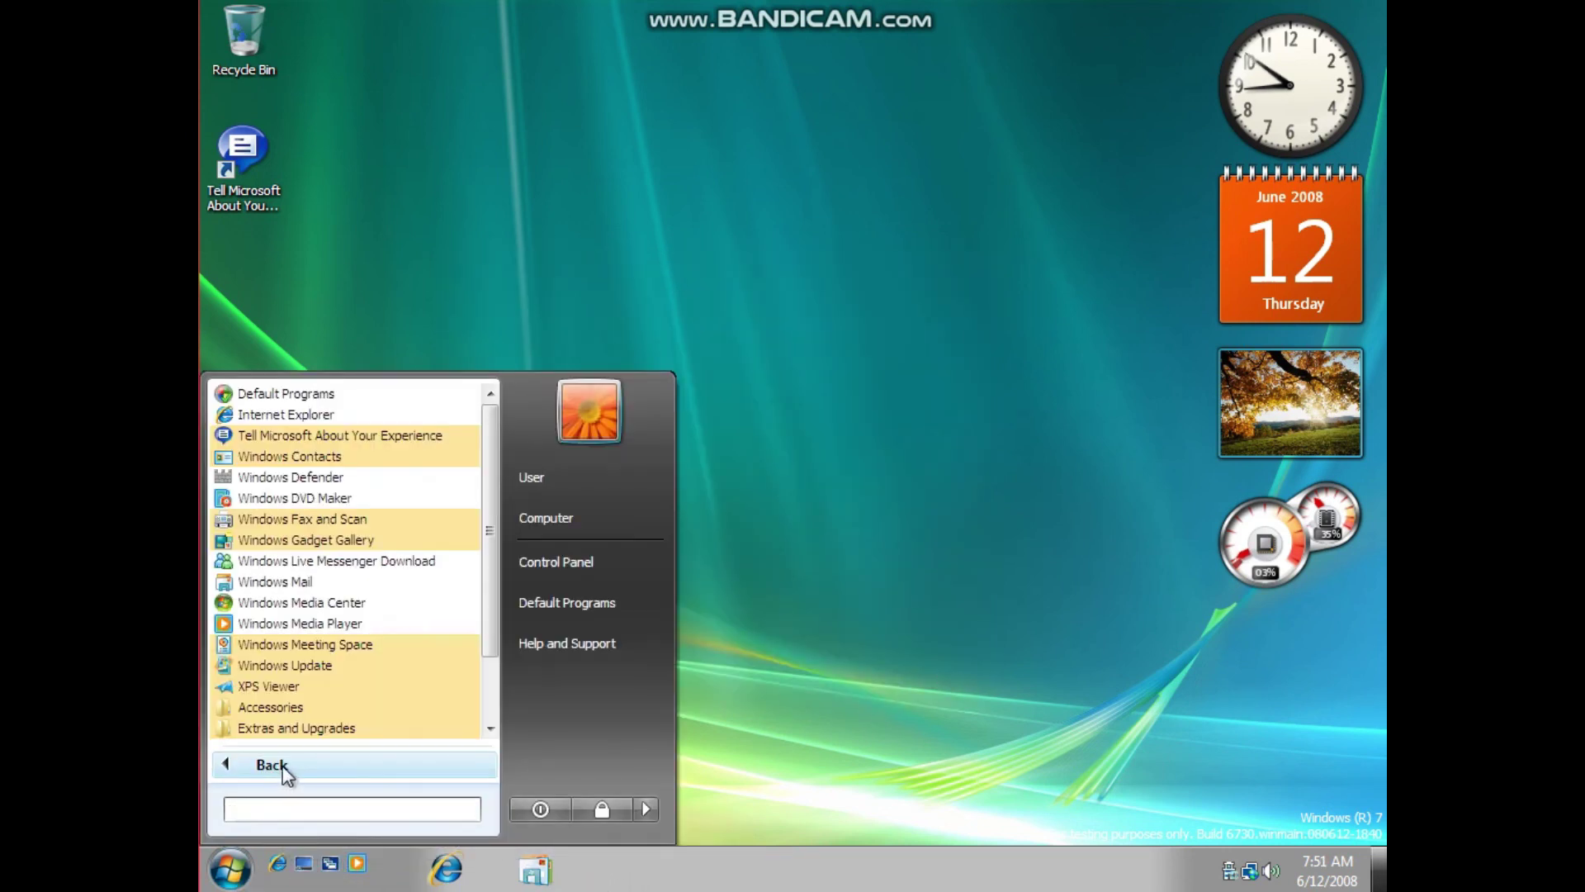
left_click(325, 605)
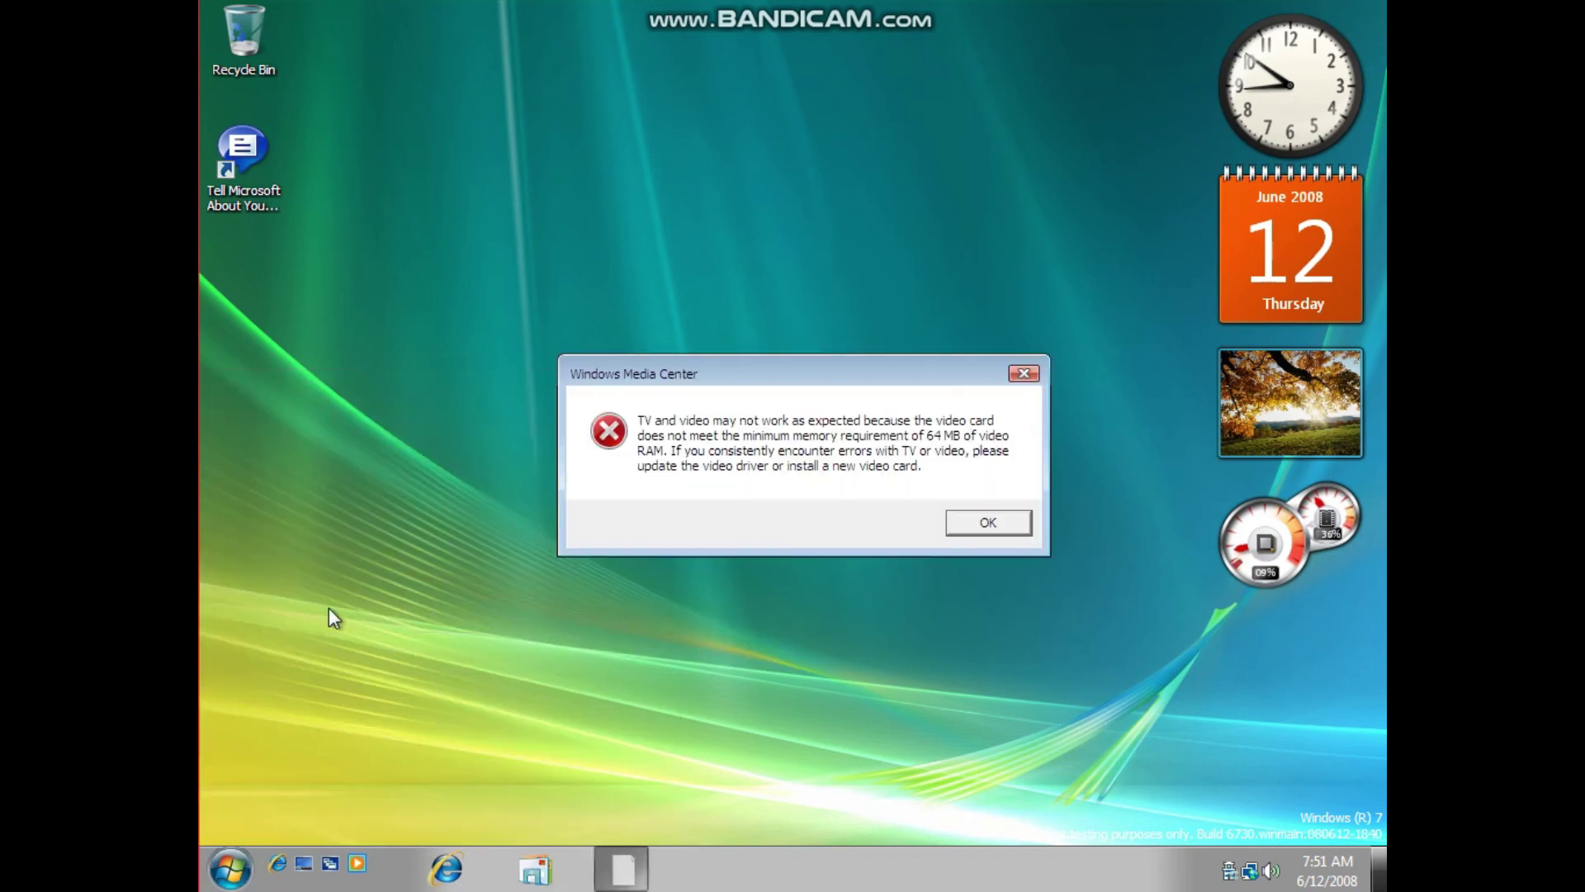
left_click(976, 523)
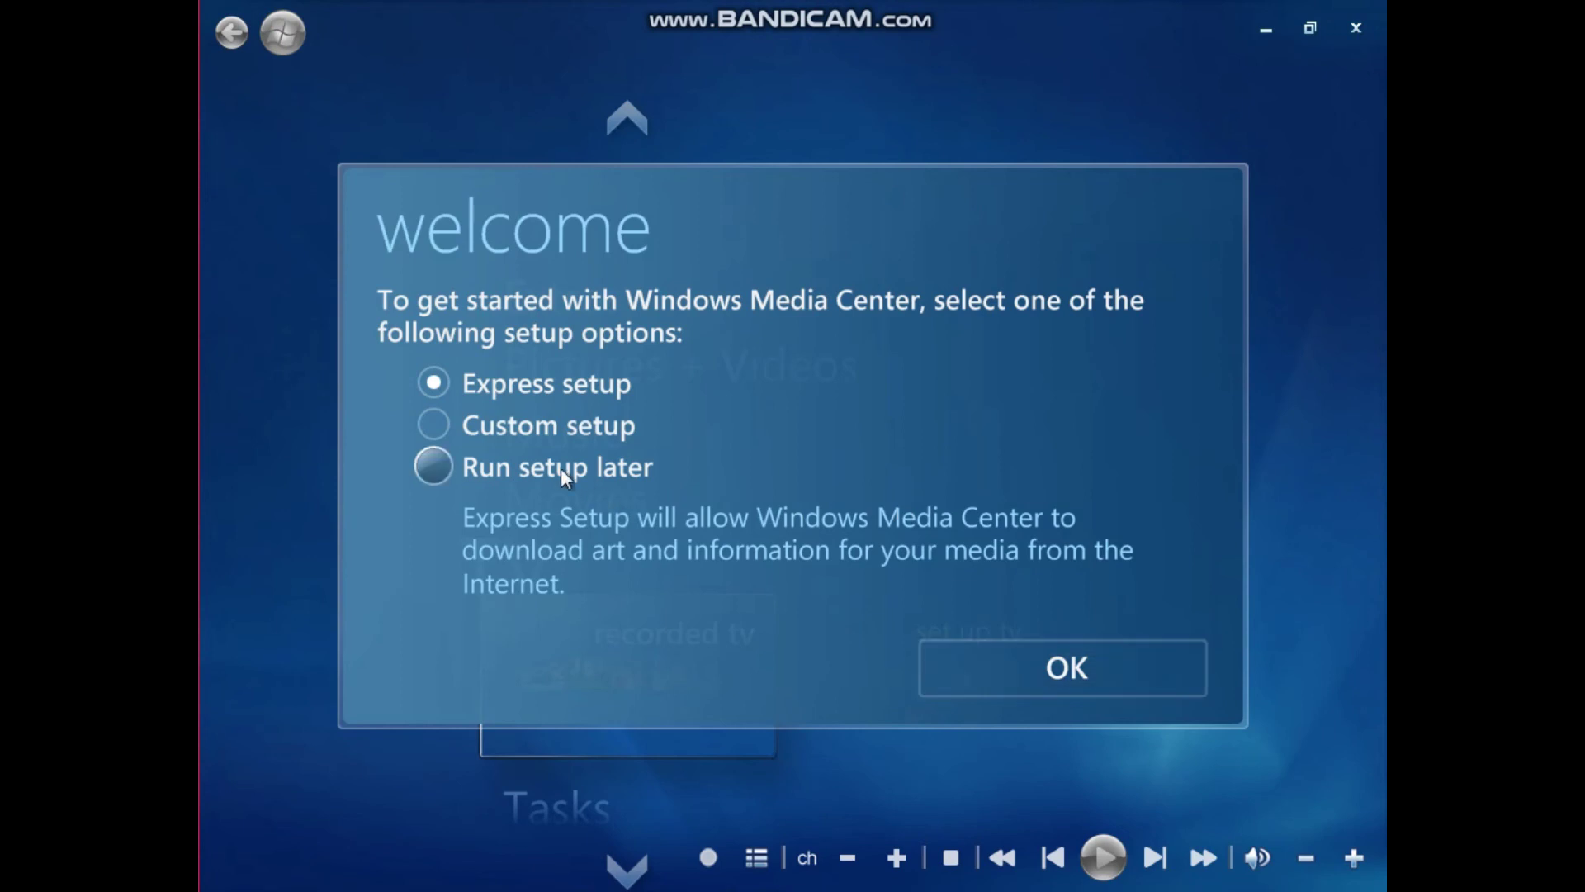
left_click(963, 646)
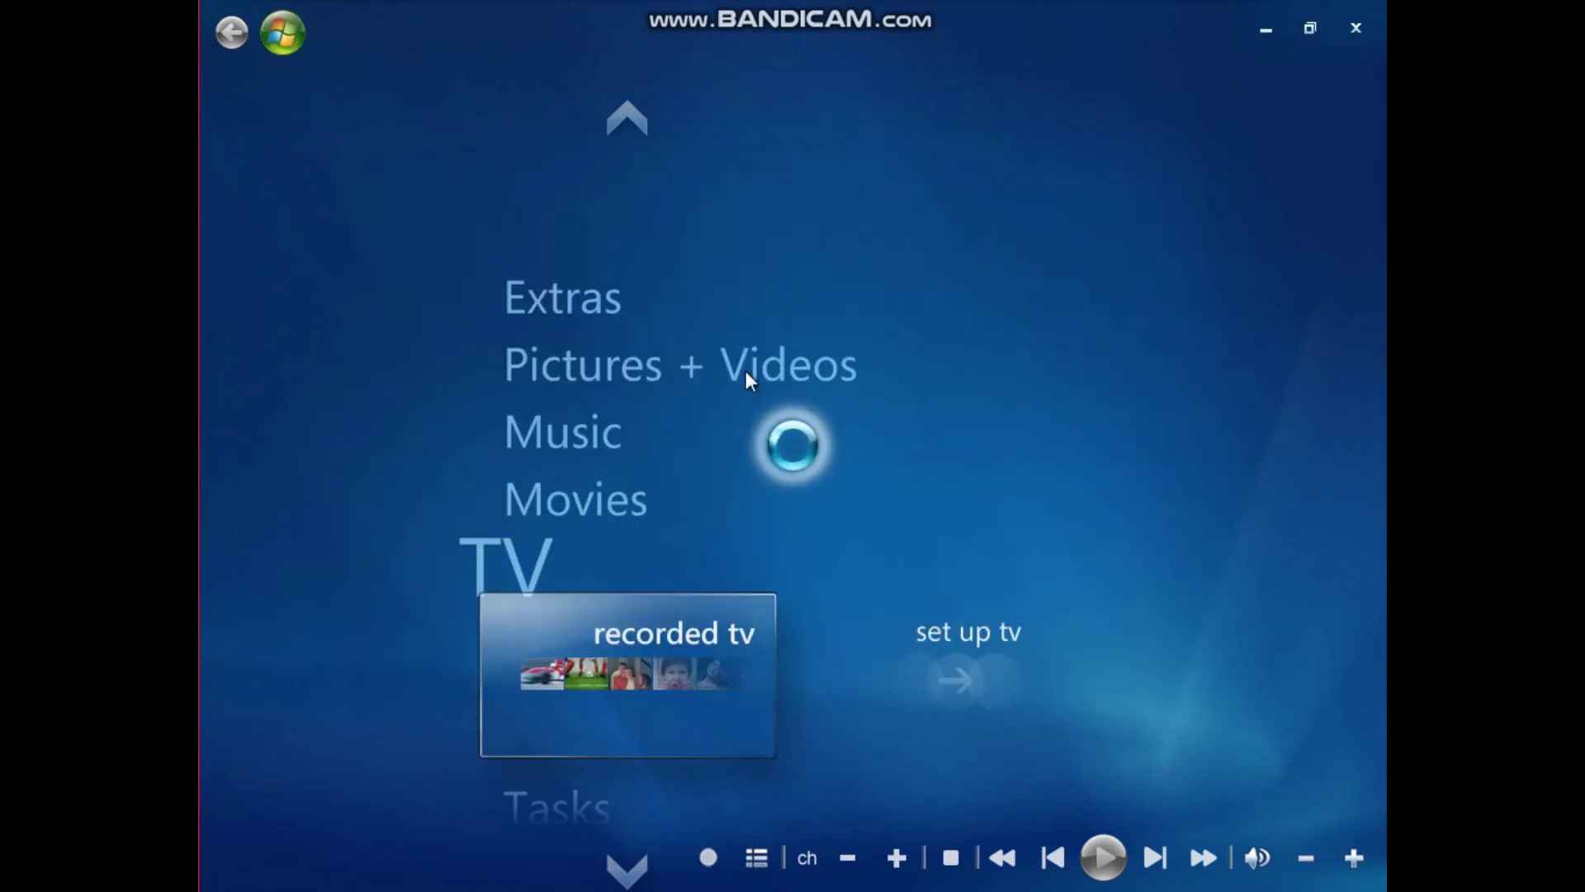
left_click(577, 497)
left_click(585, 501)
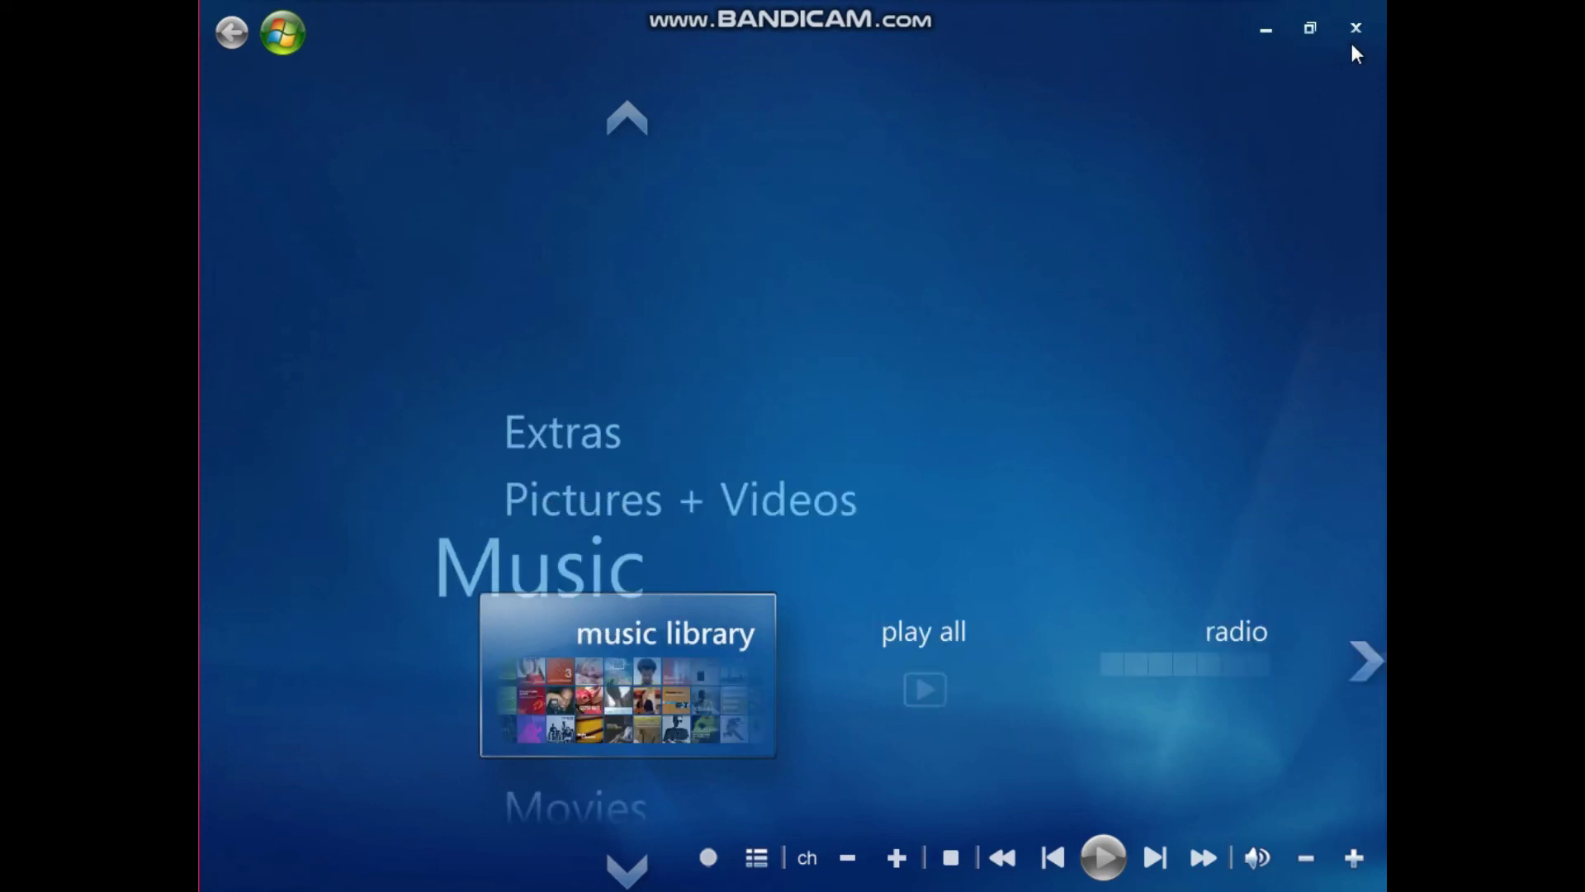
left_click(1356, 28)
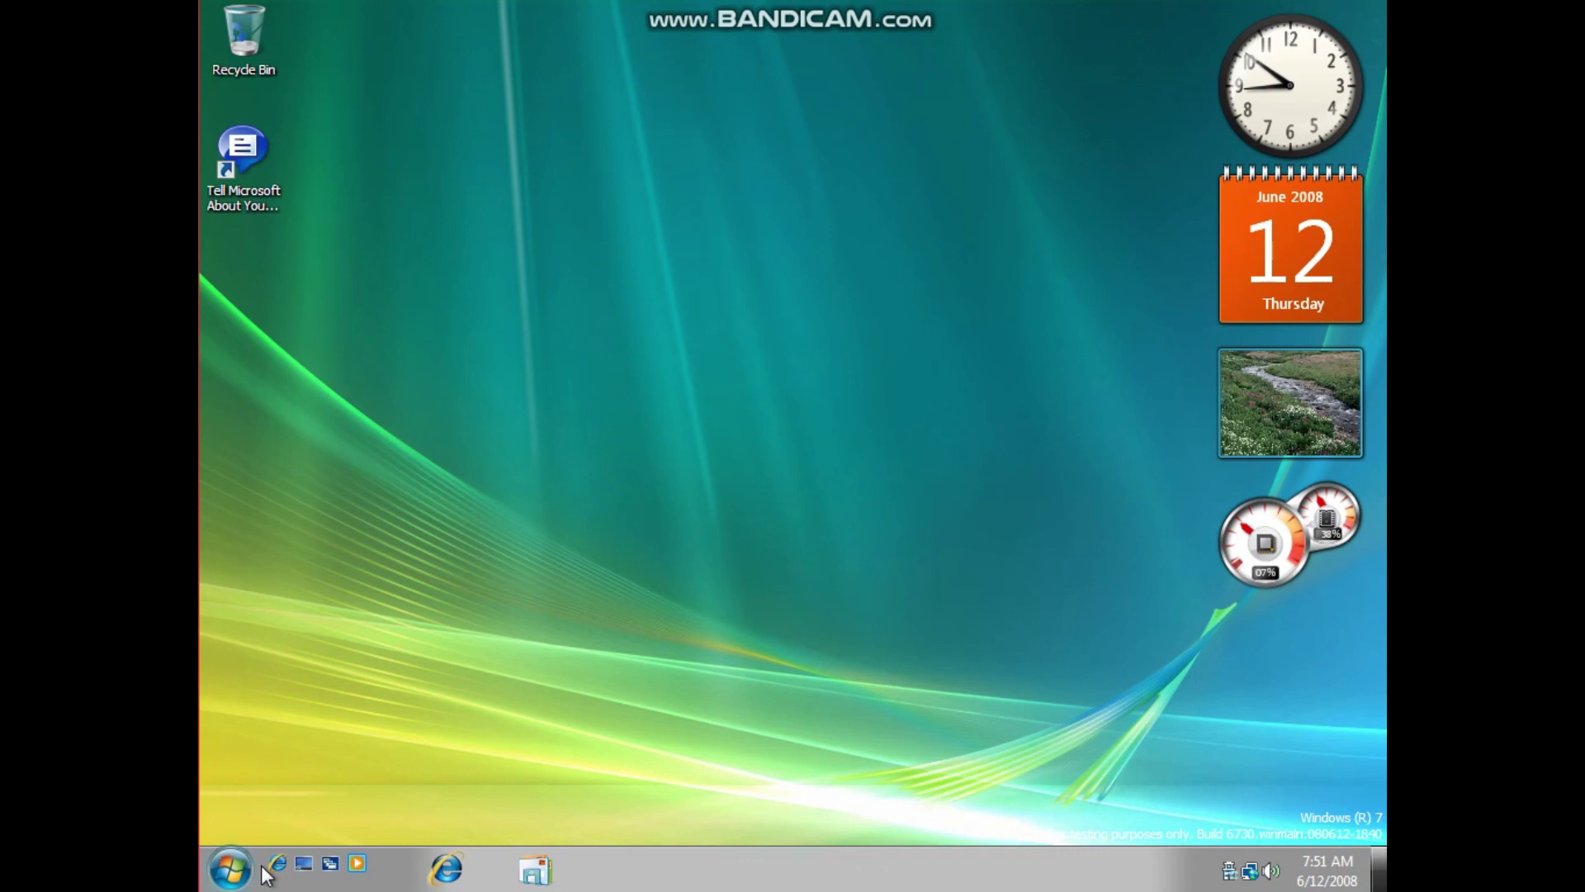
Pin Windows Media Center and Windows Media Player from the Start menu to the taskbar
left_click(261, 868)
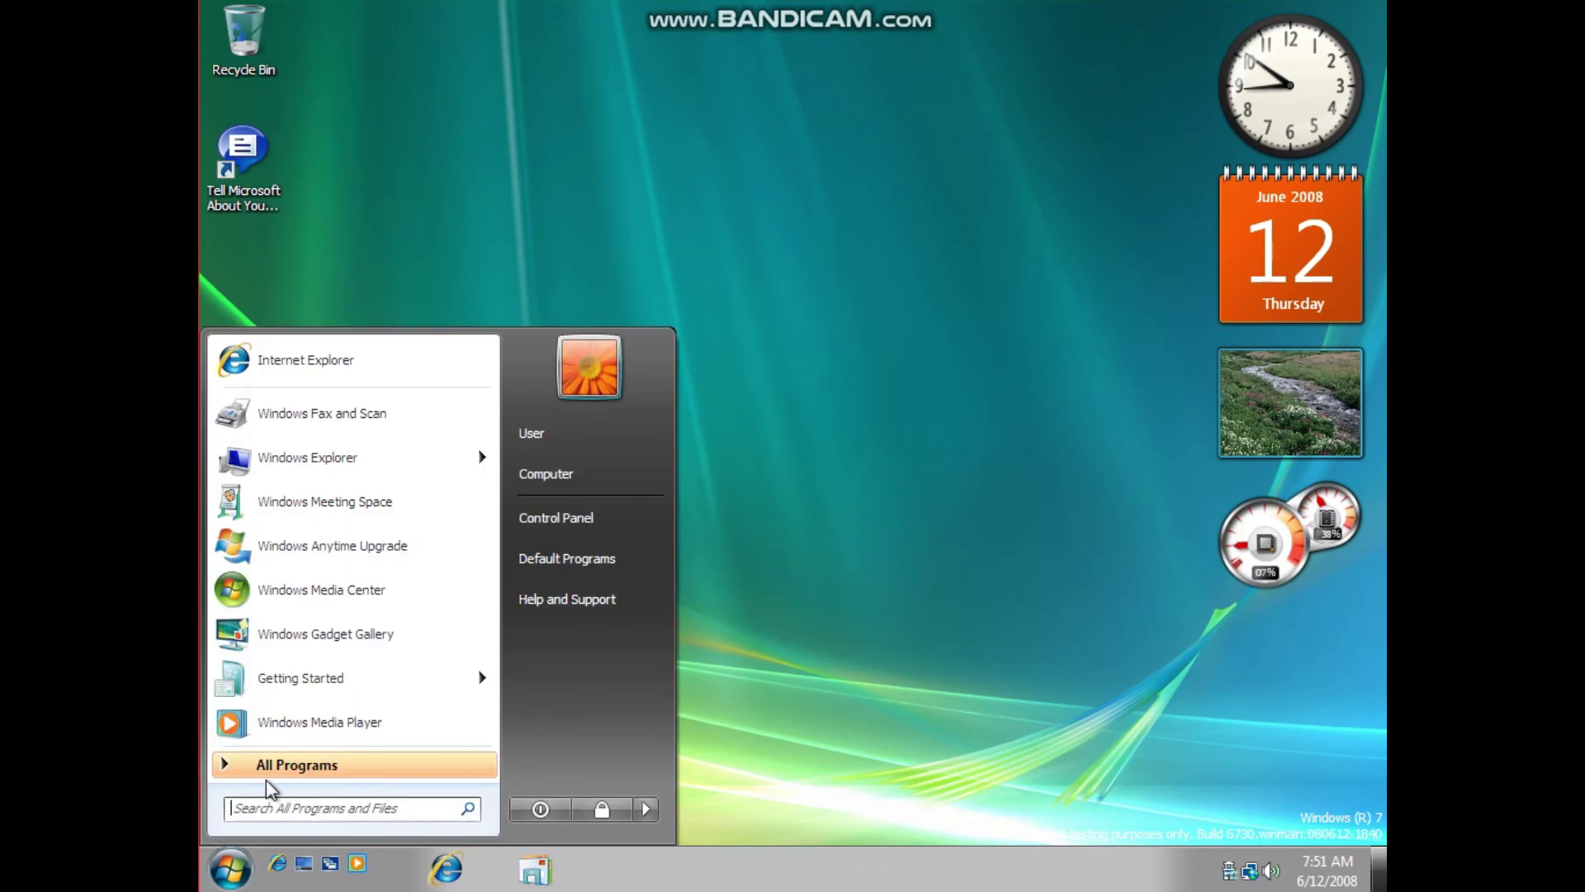
right_click(327, 606)
left_click(383, 675)
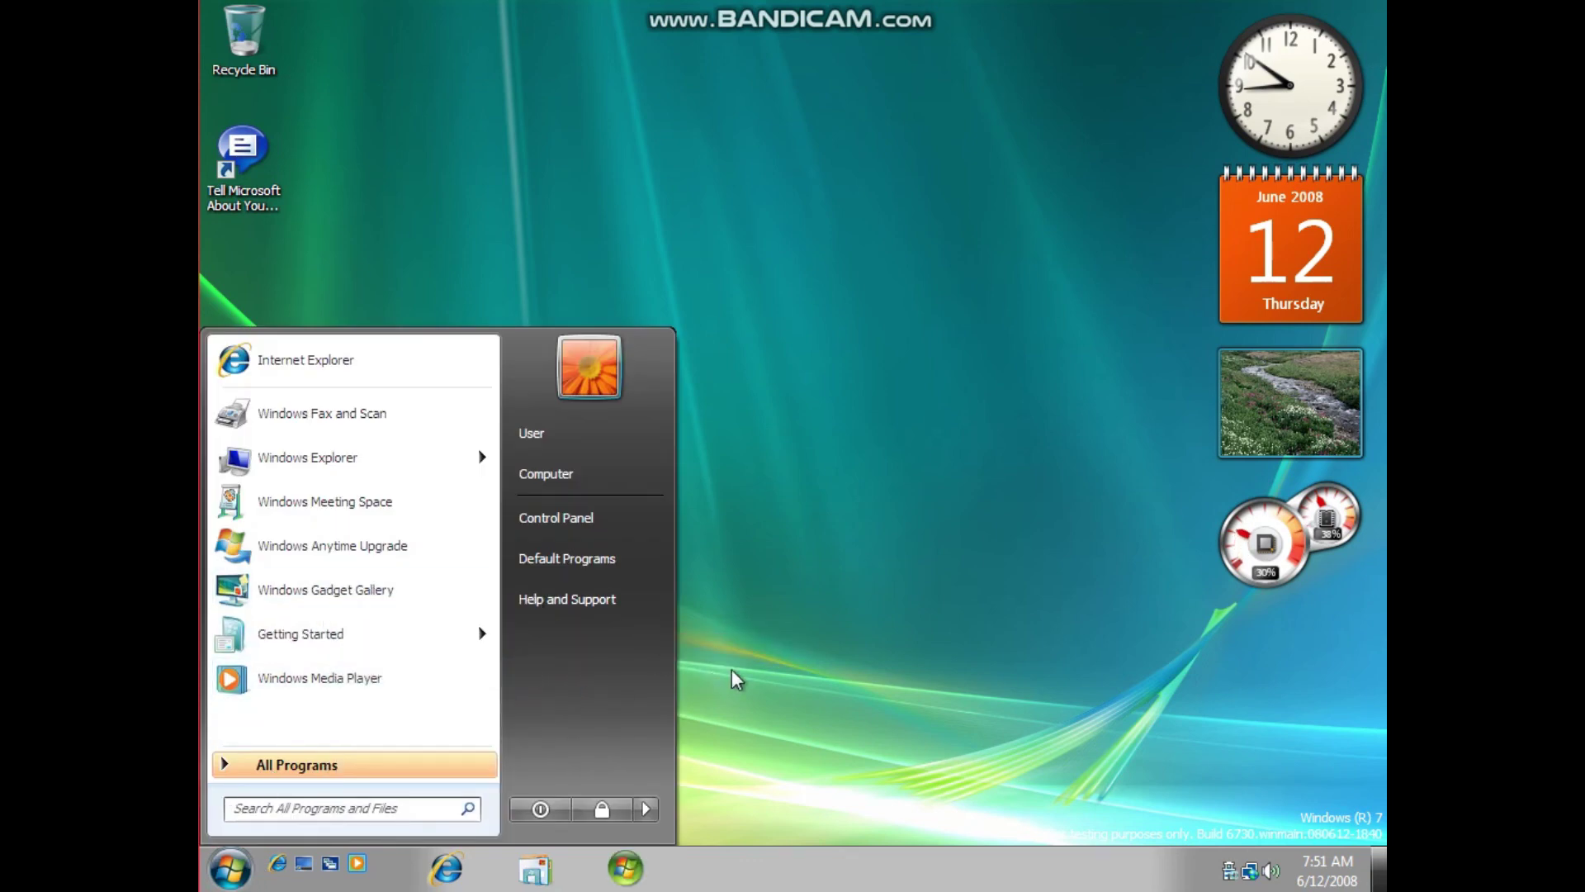
right_click(360, 677)
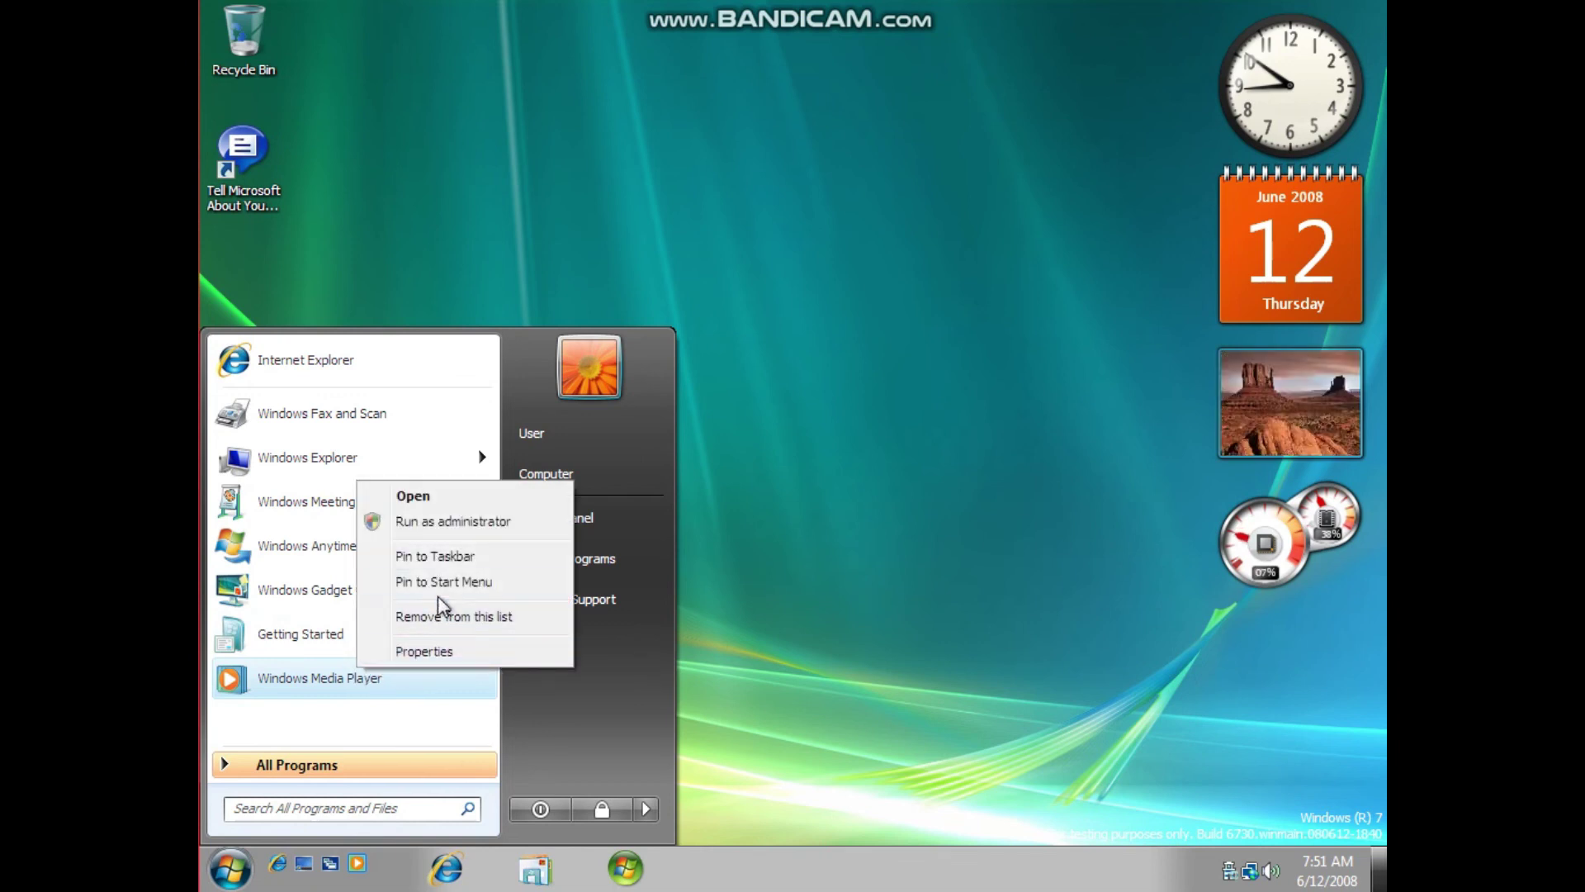
left_click(435, 556)
left_click(652, 863)
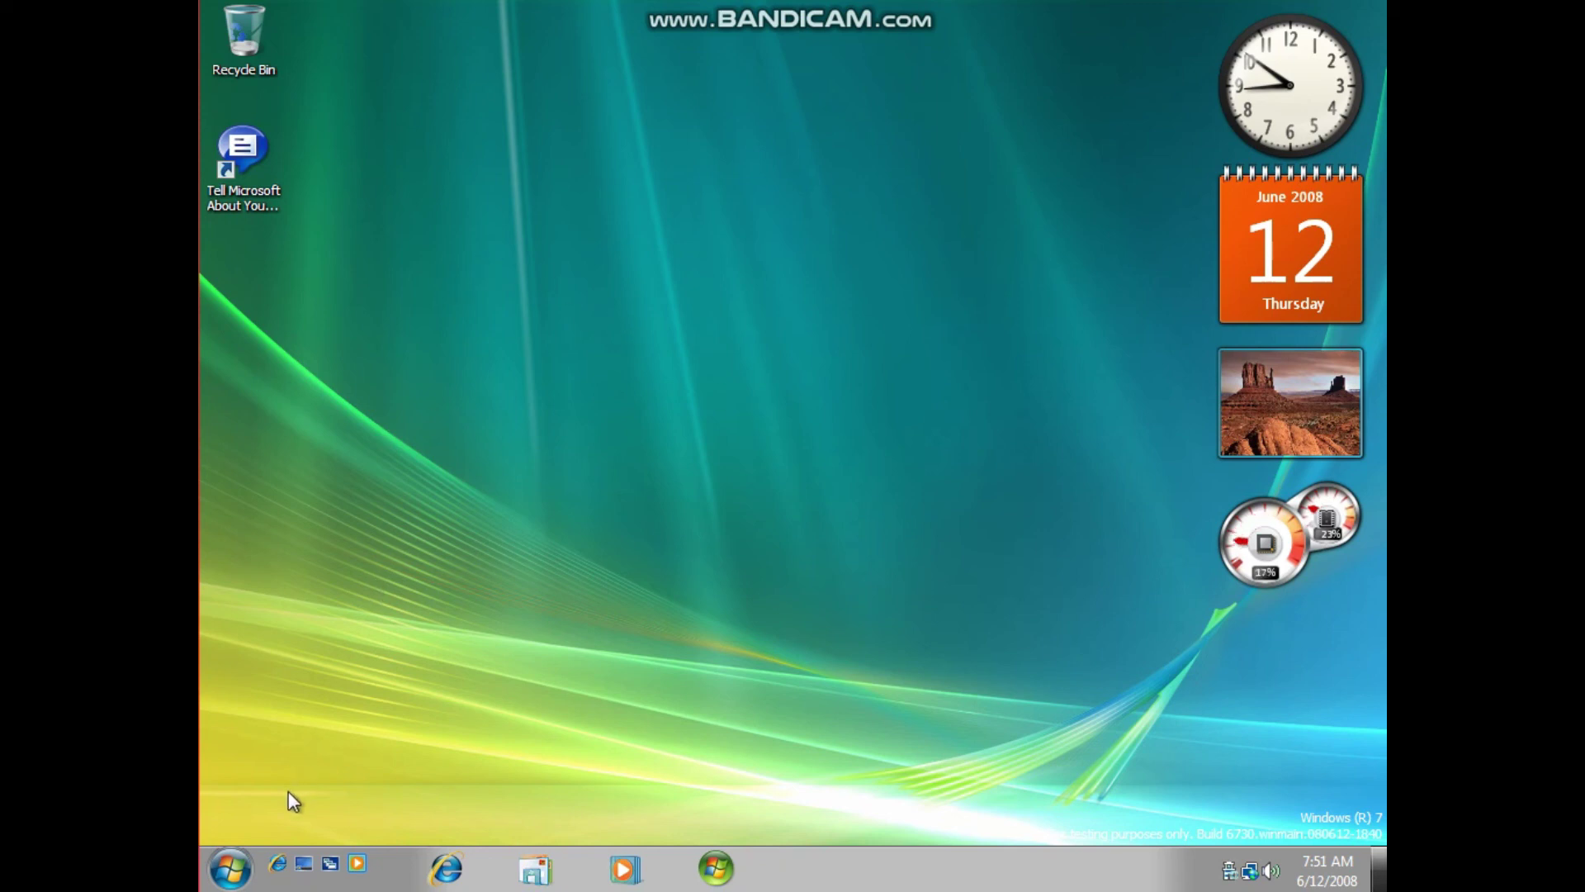
left_click(248, 861)
right_click(565, 563)
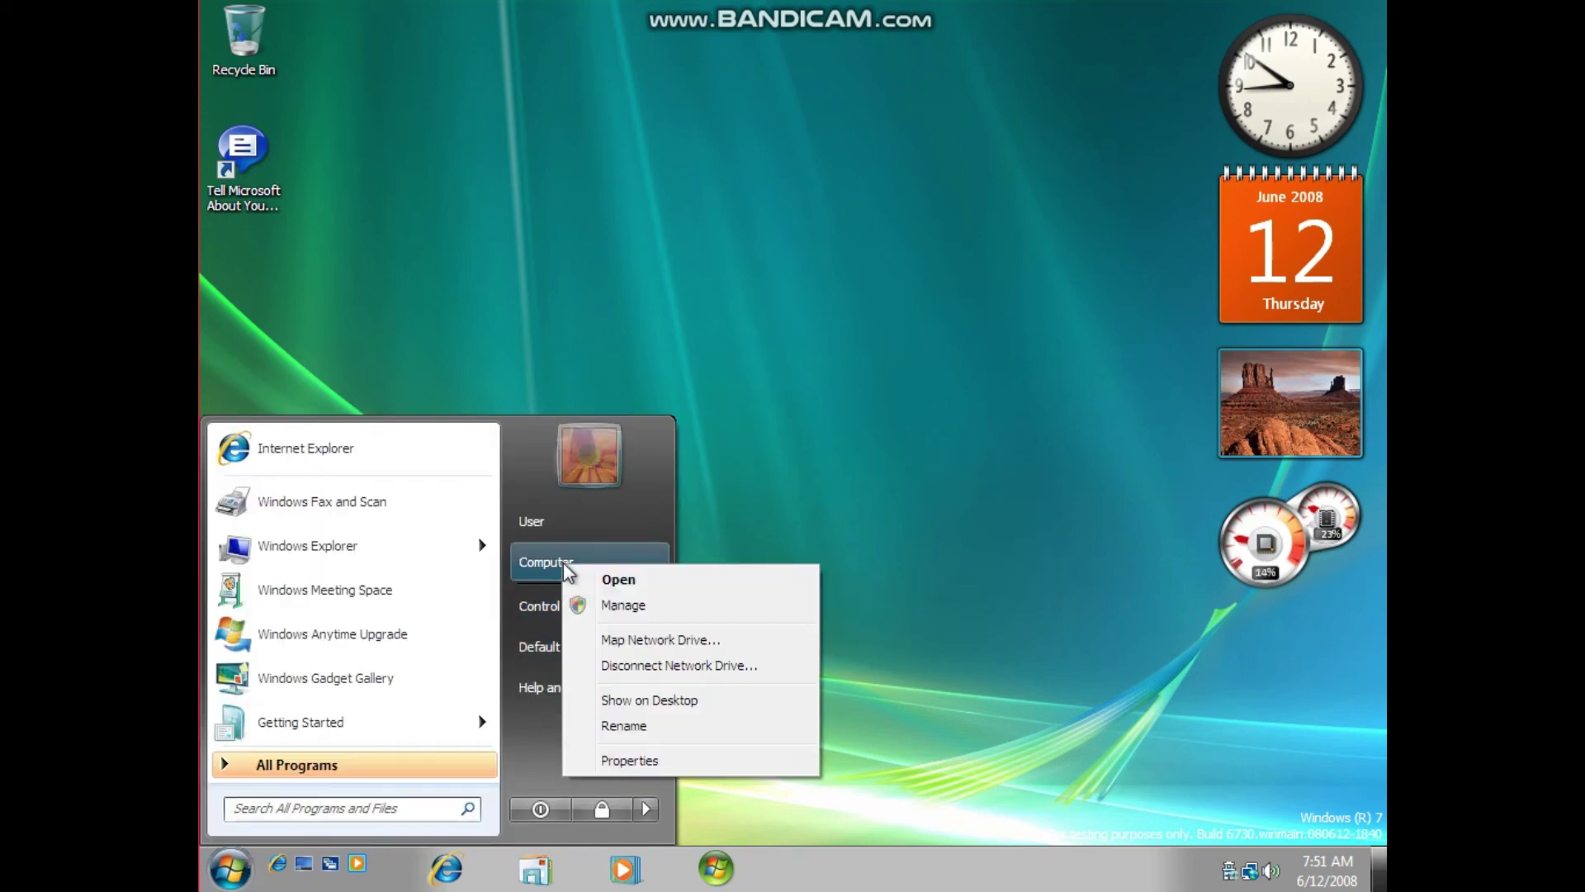
left_click(652, 758)
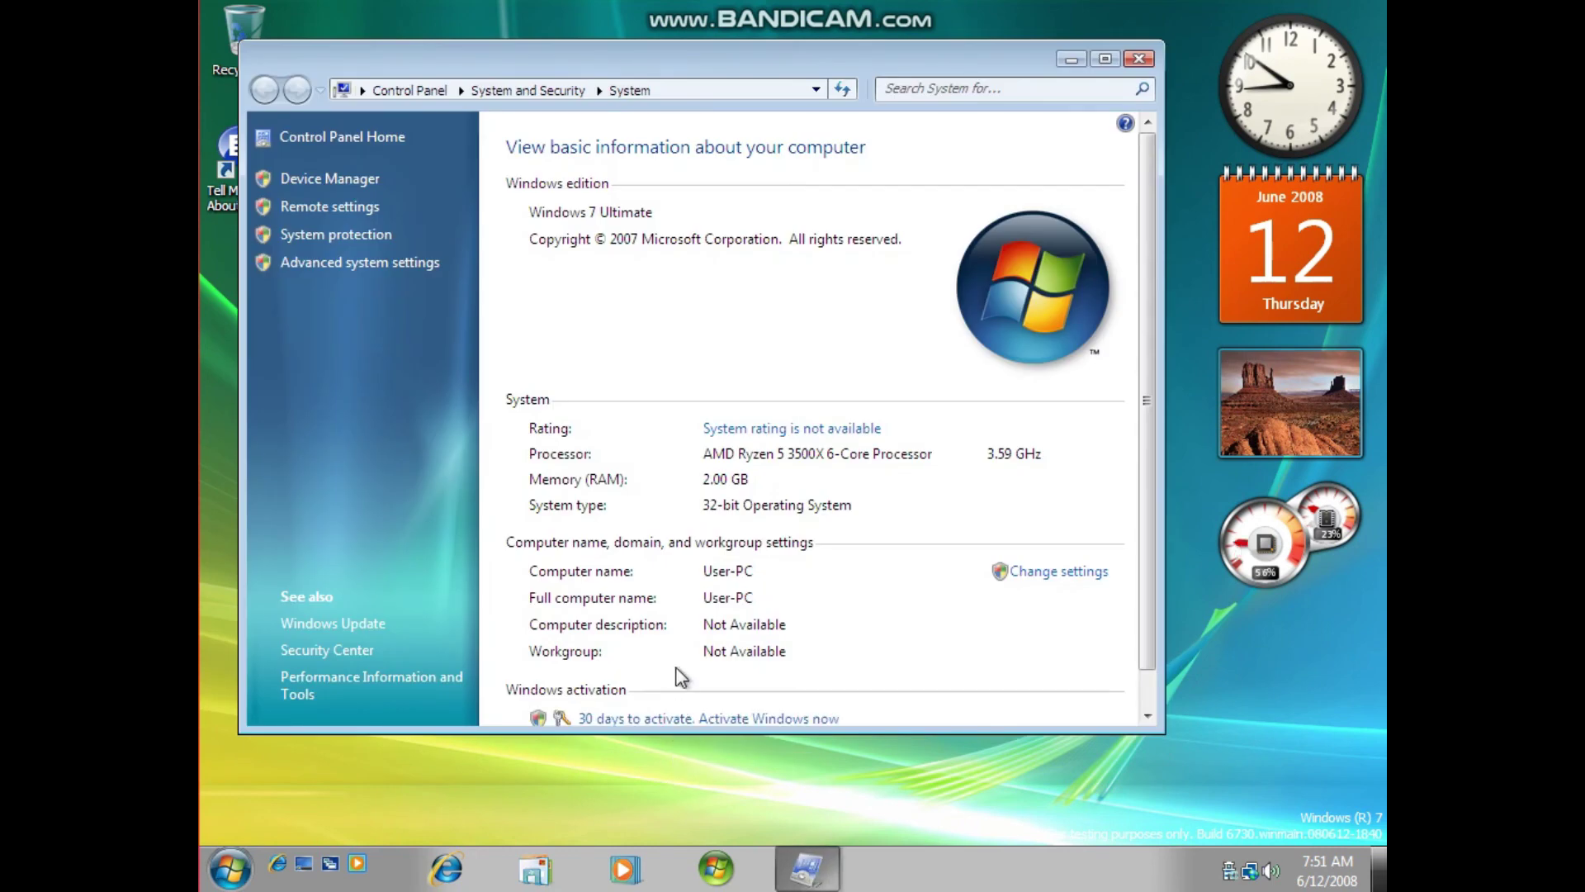
scroll(689, 588, "down", 1)
scroll(793, 586, "up", 1)
left_click(1145, 59)
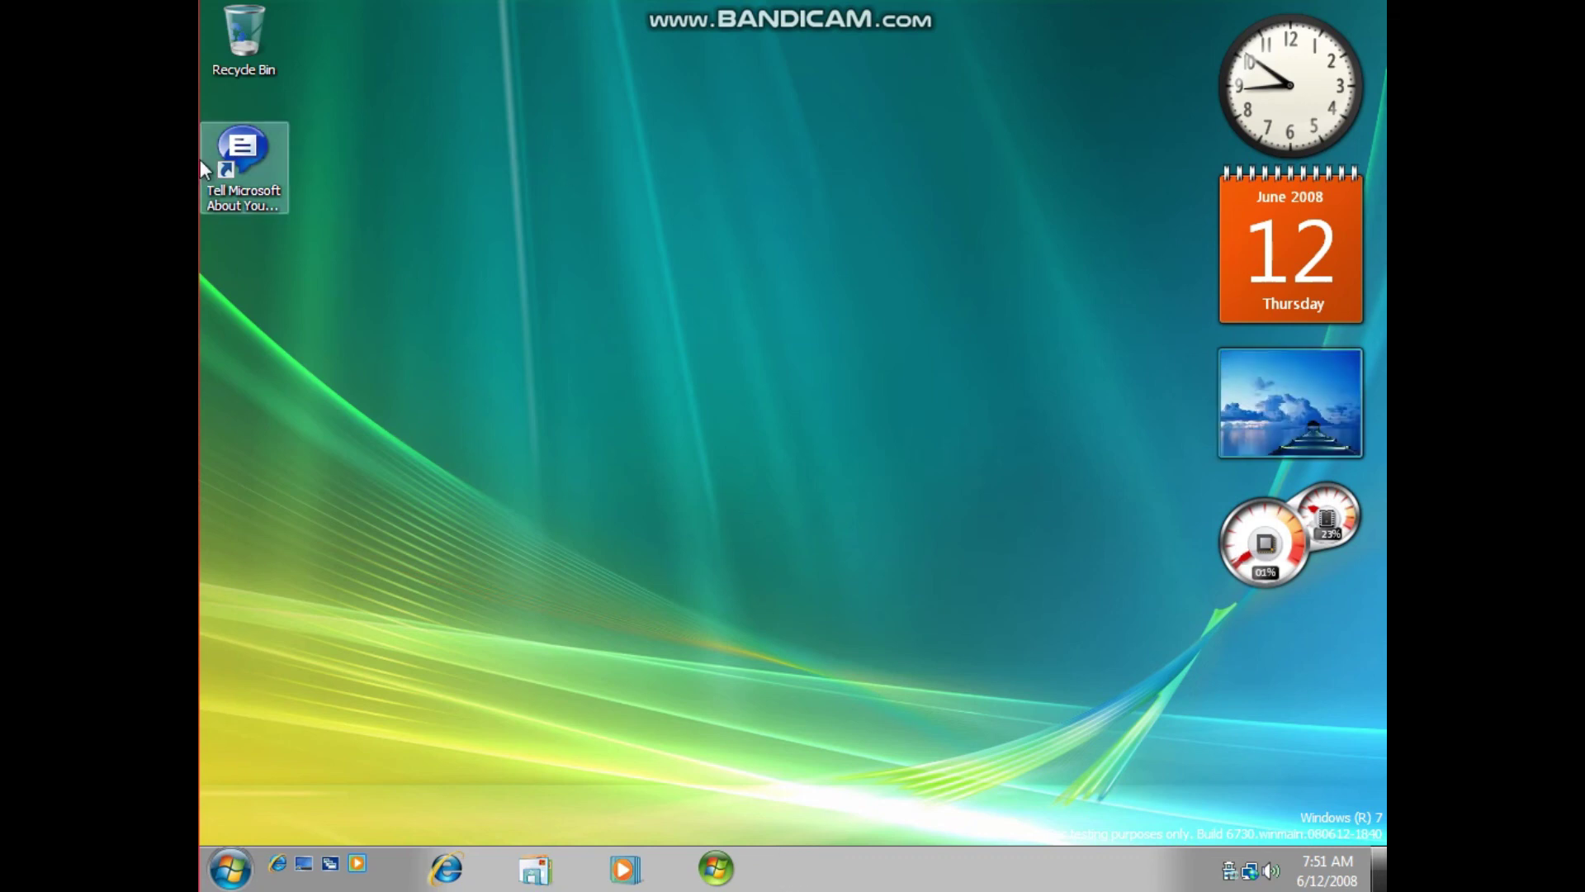